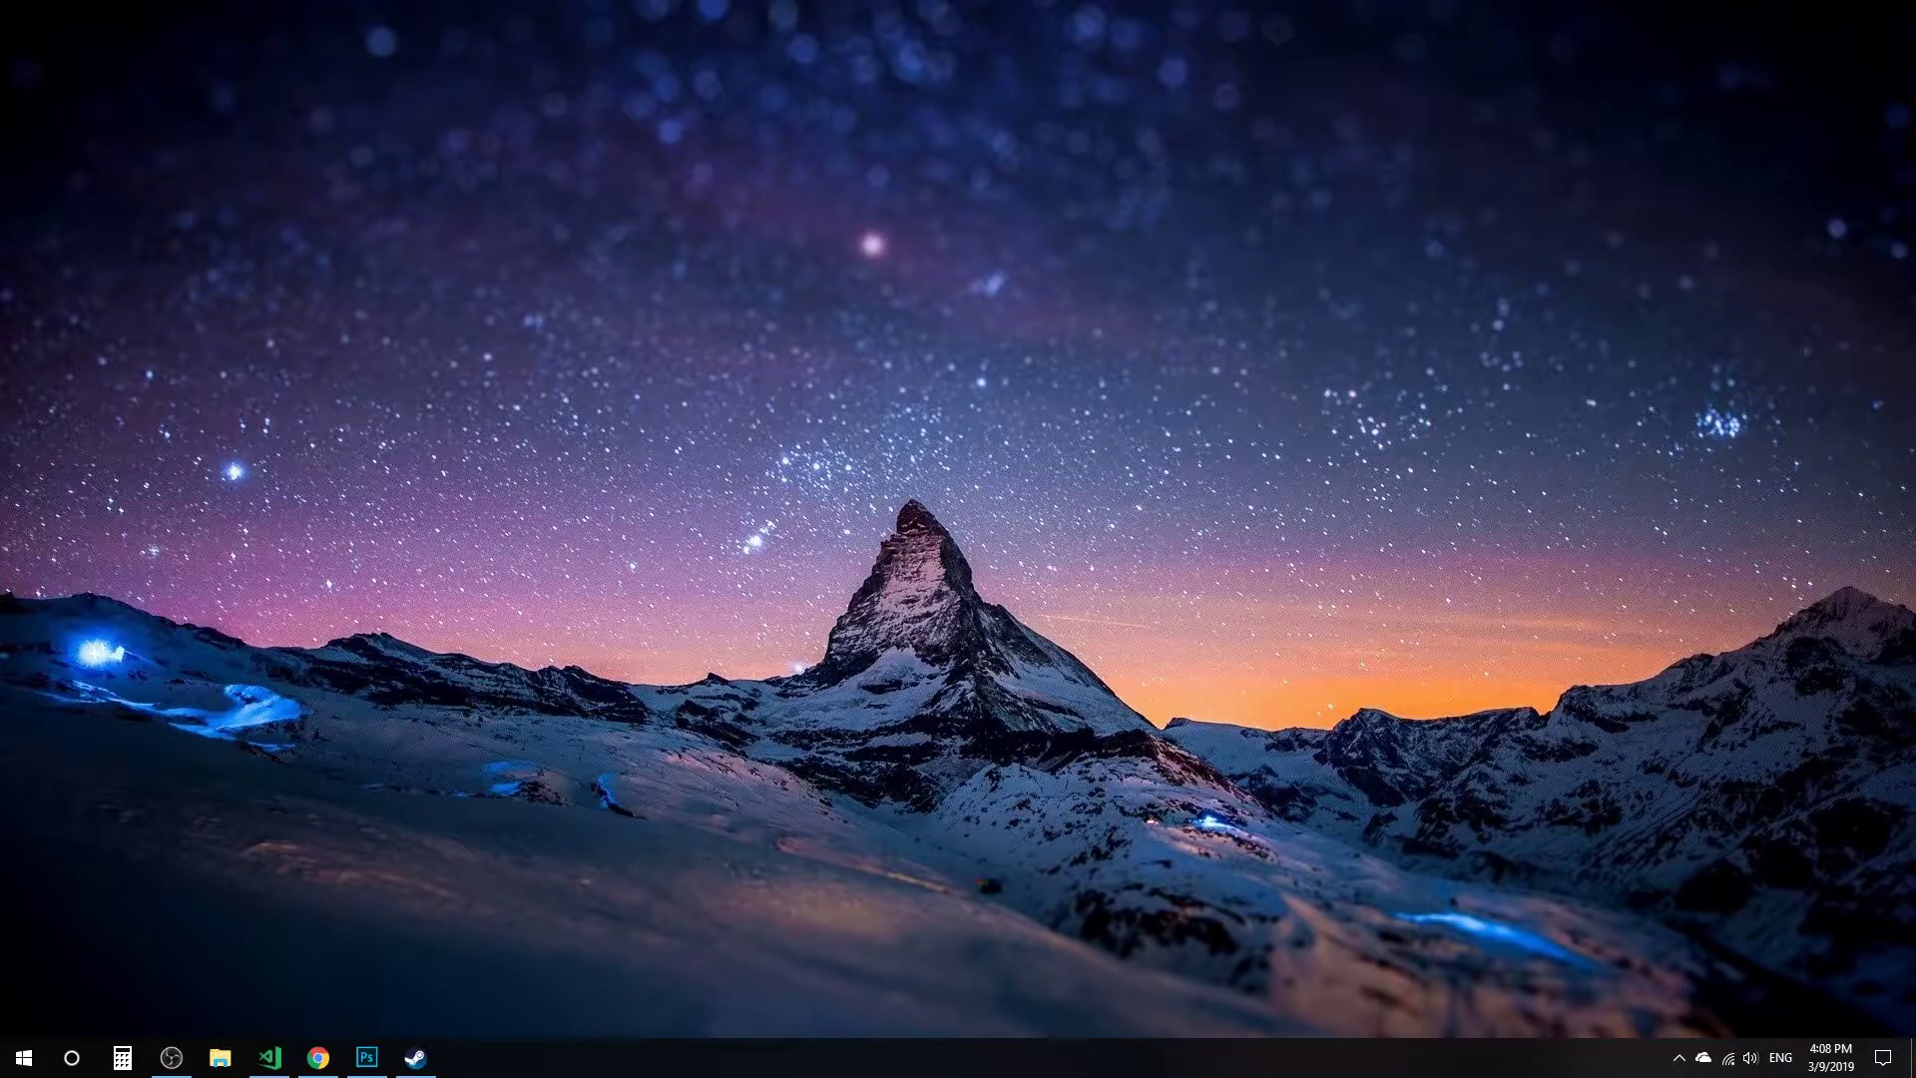
Search Google for 'pc builds' and show the image results.
left_click(311, 1050)
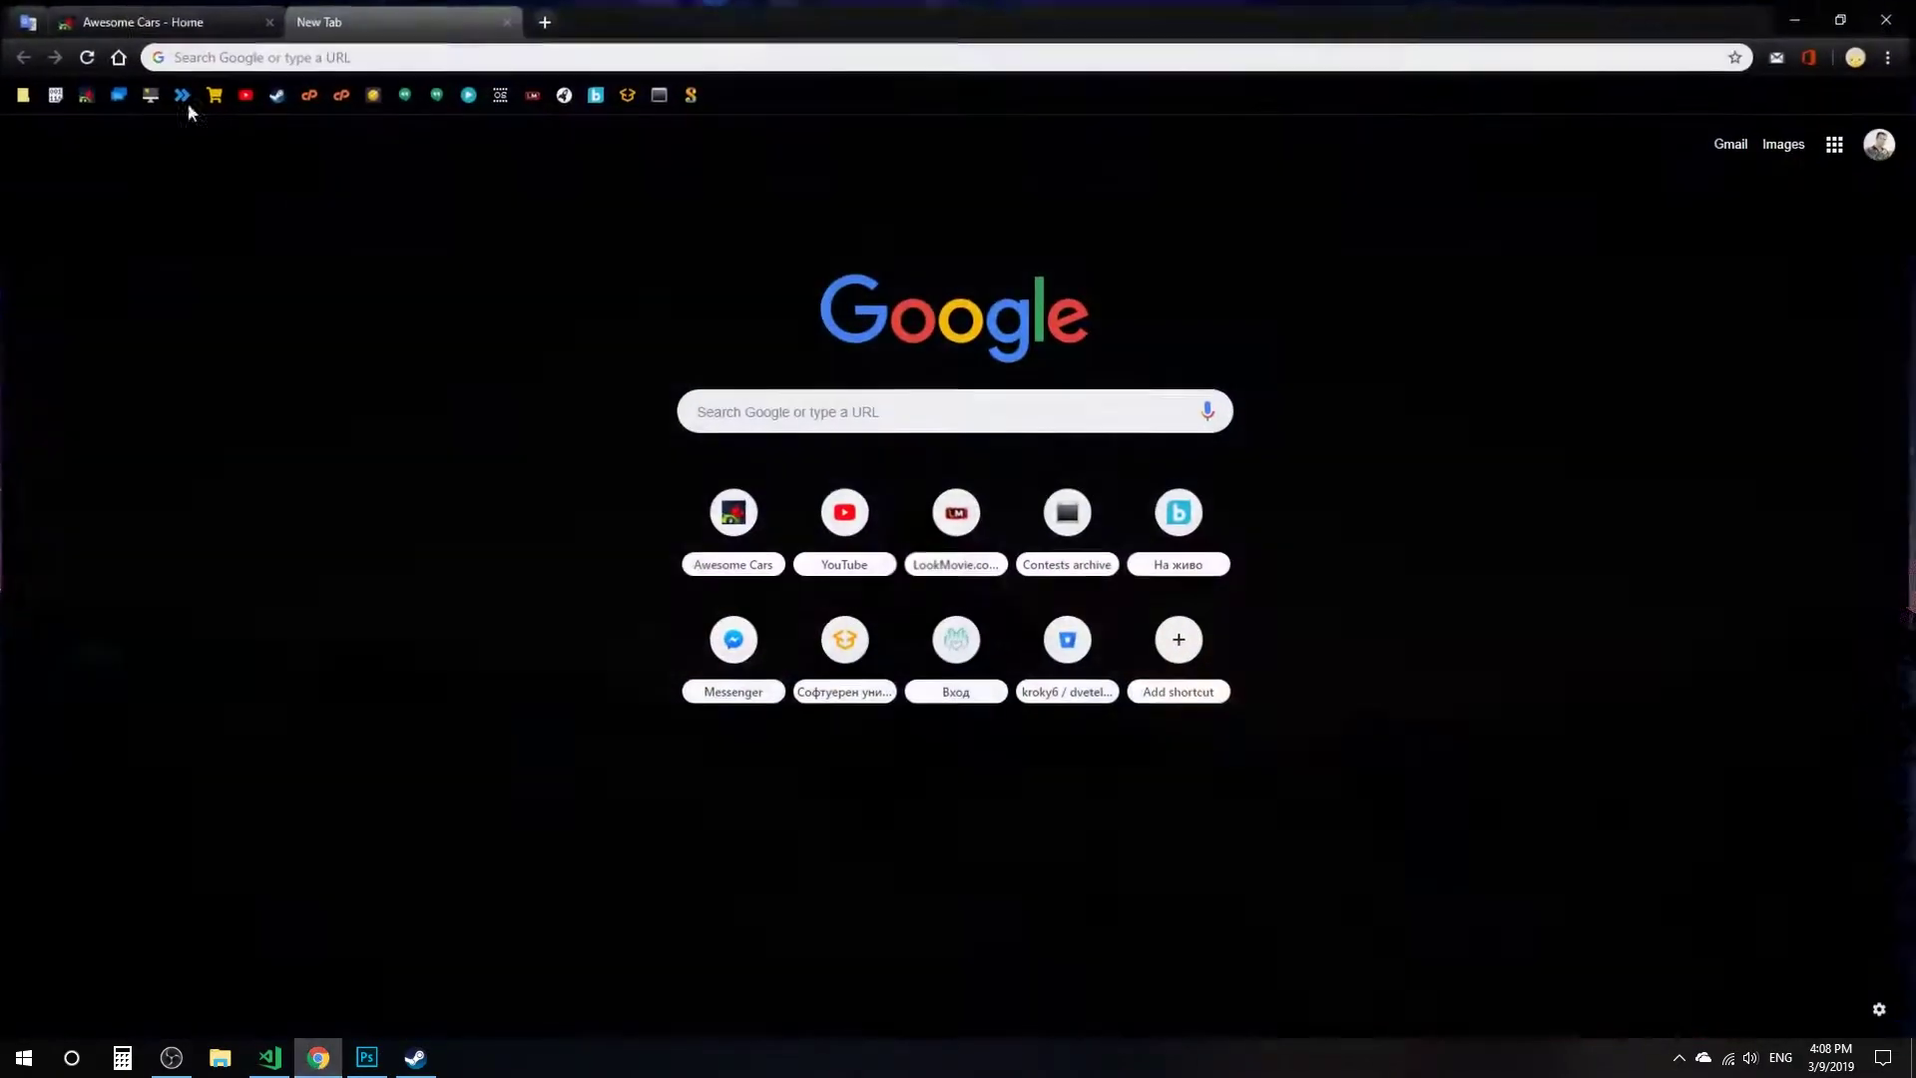
left_click(269, 58)
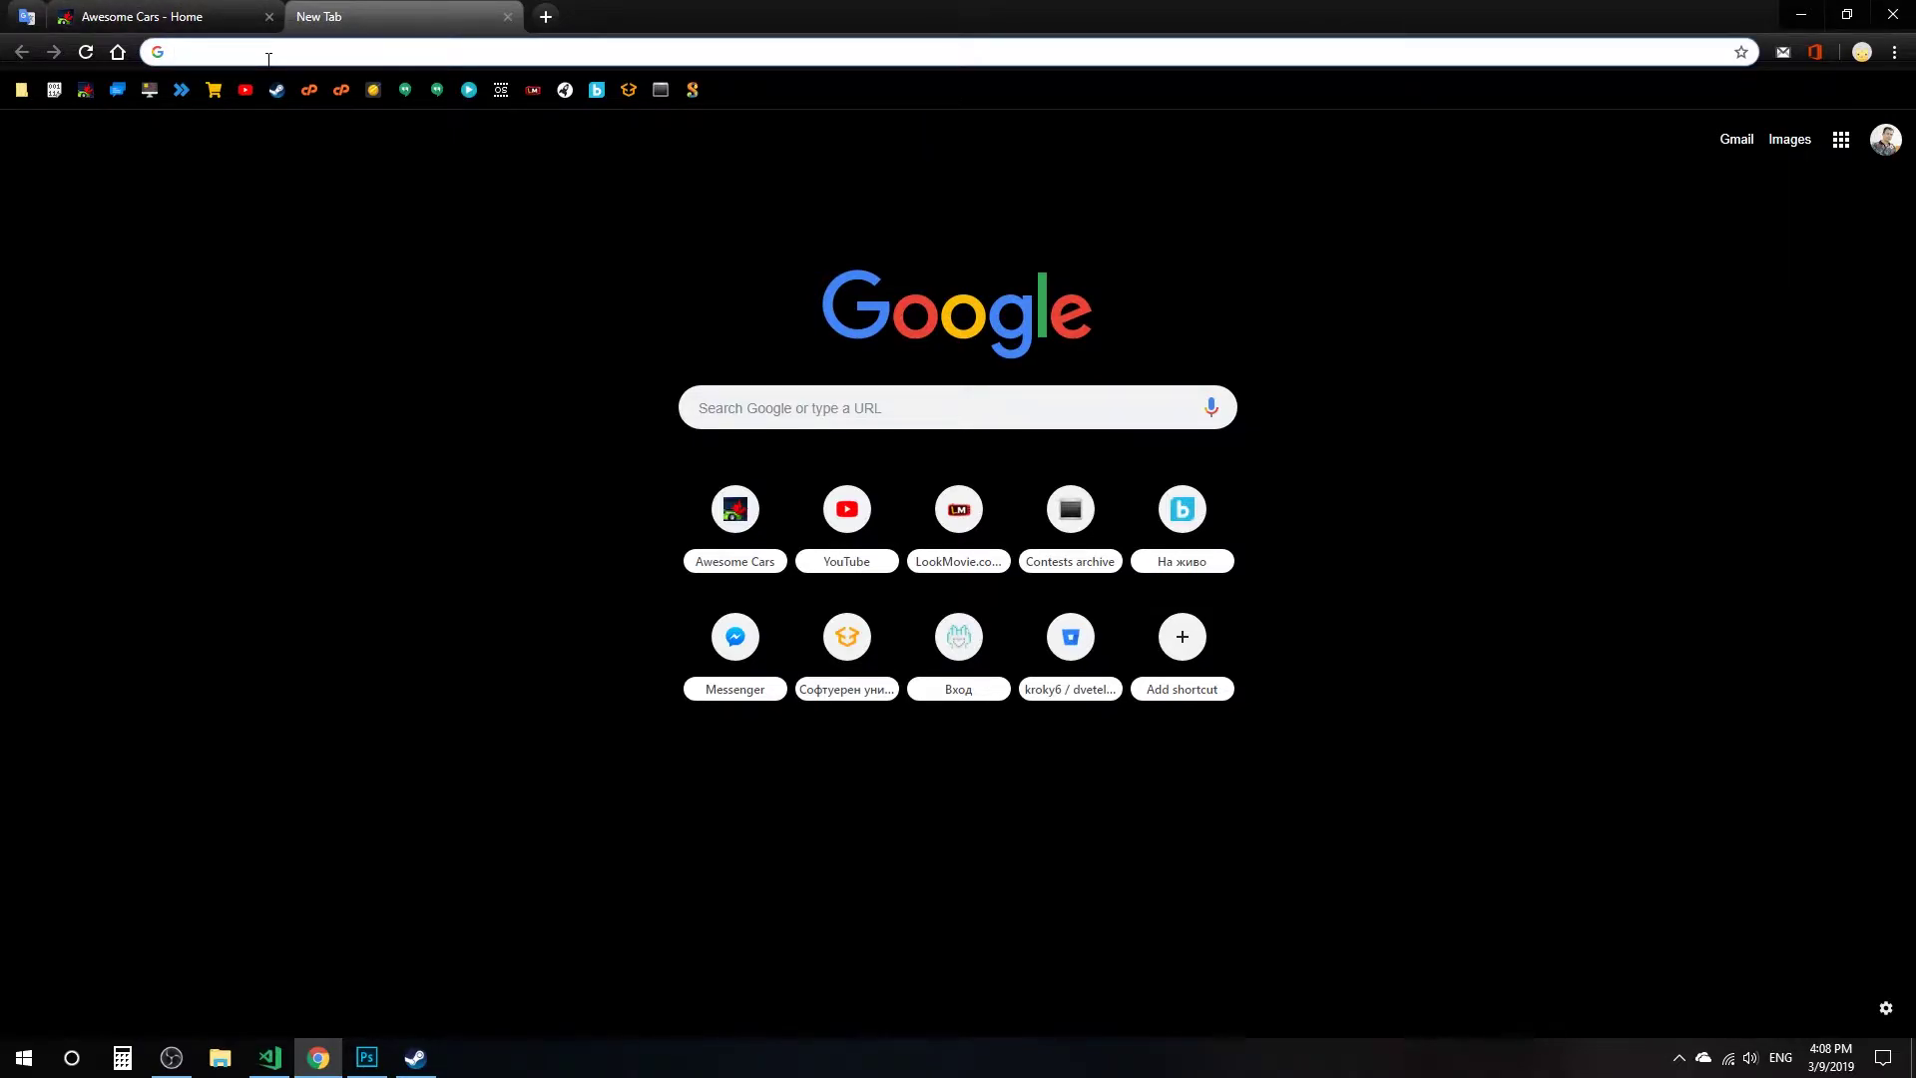
type("pc bu")
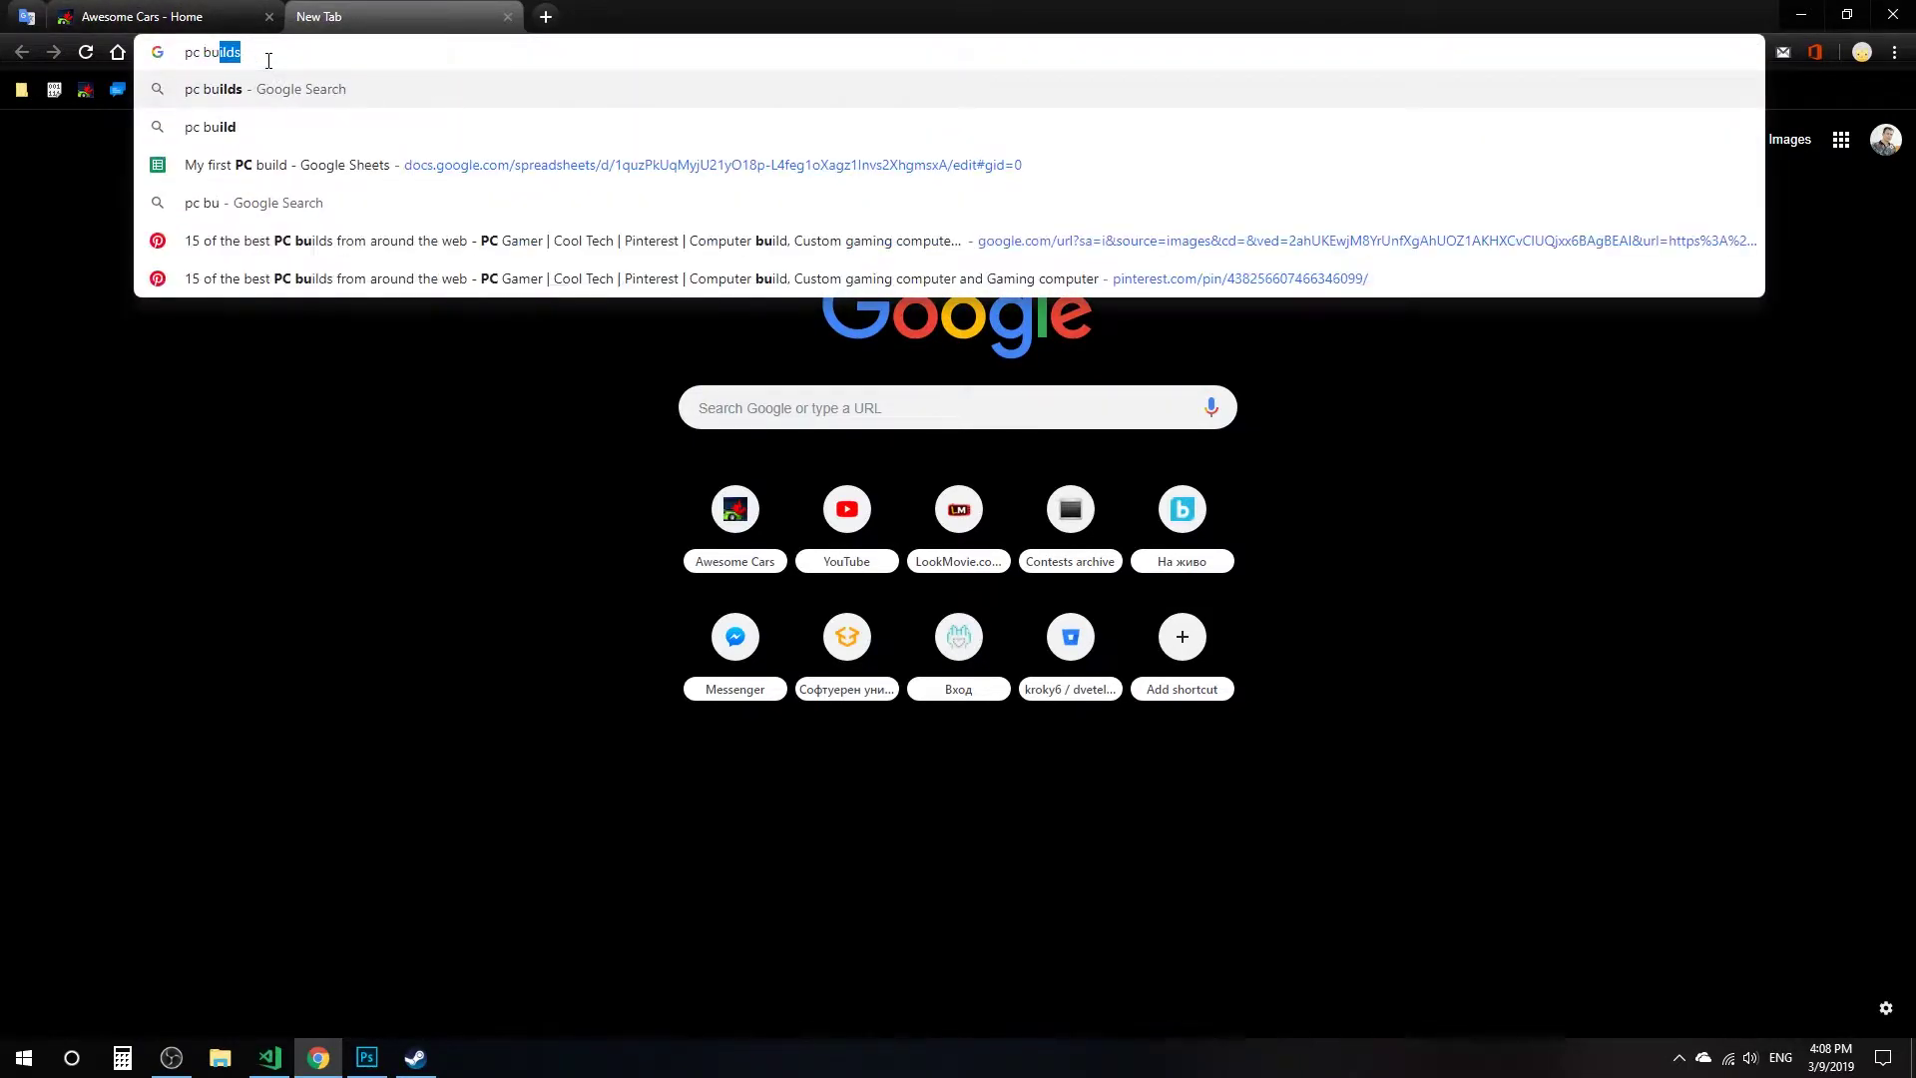
type("ilds")
key("Return")
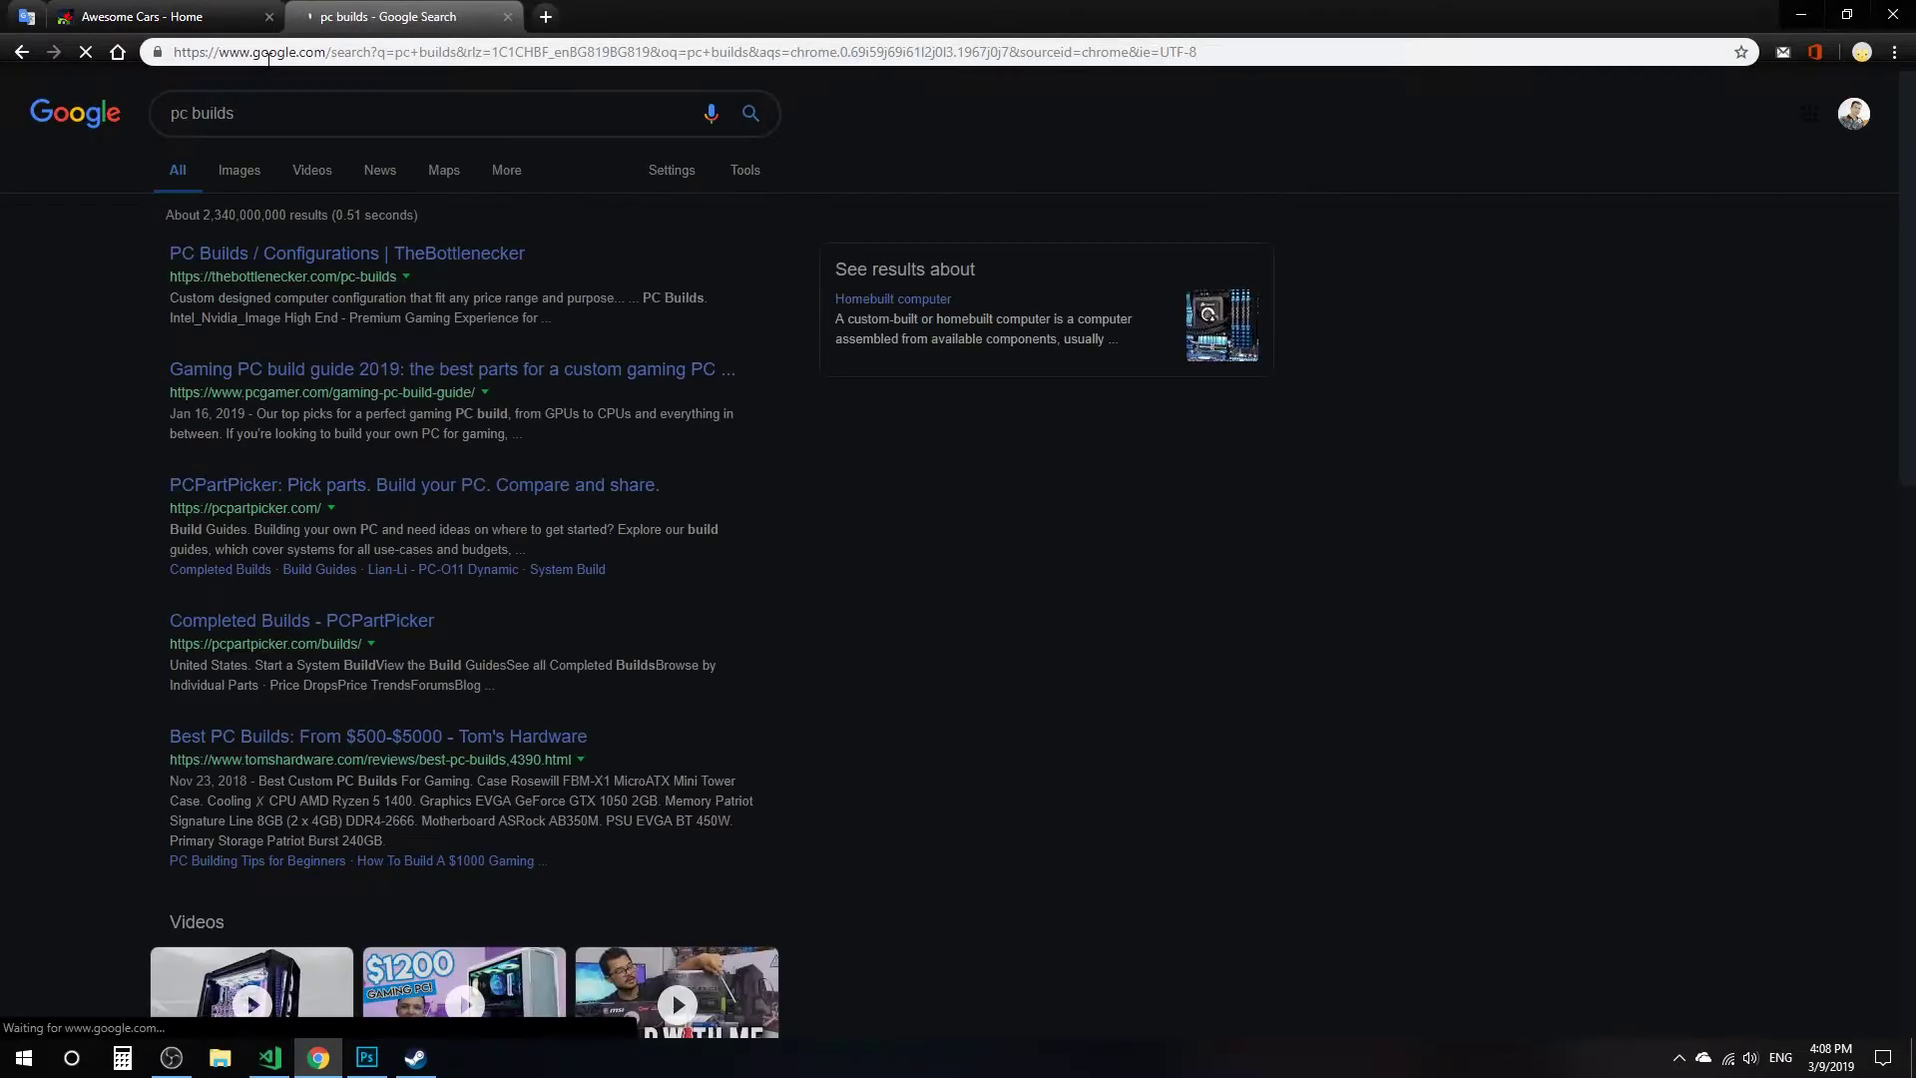
left_click(239, 171)
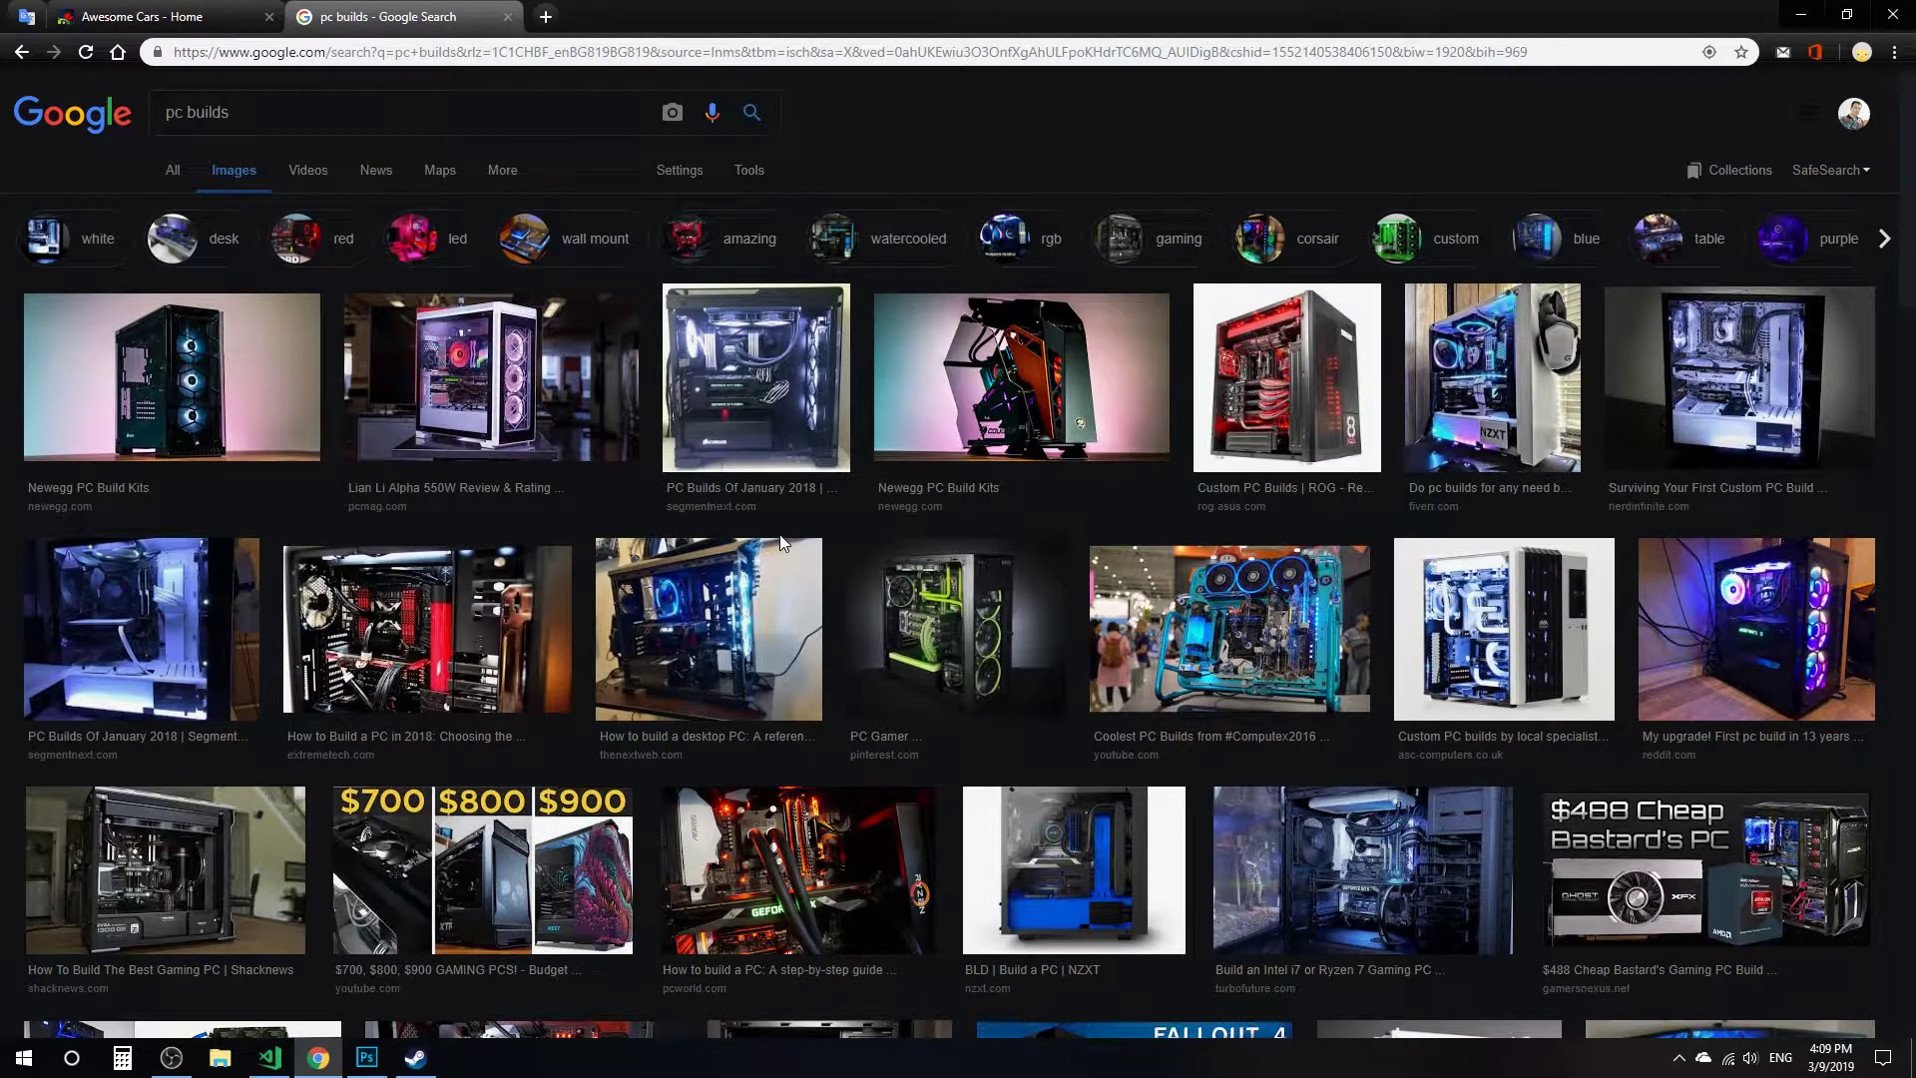
scroll(938, 529, "down", 1)
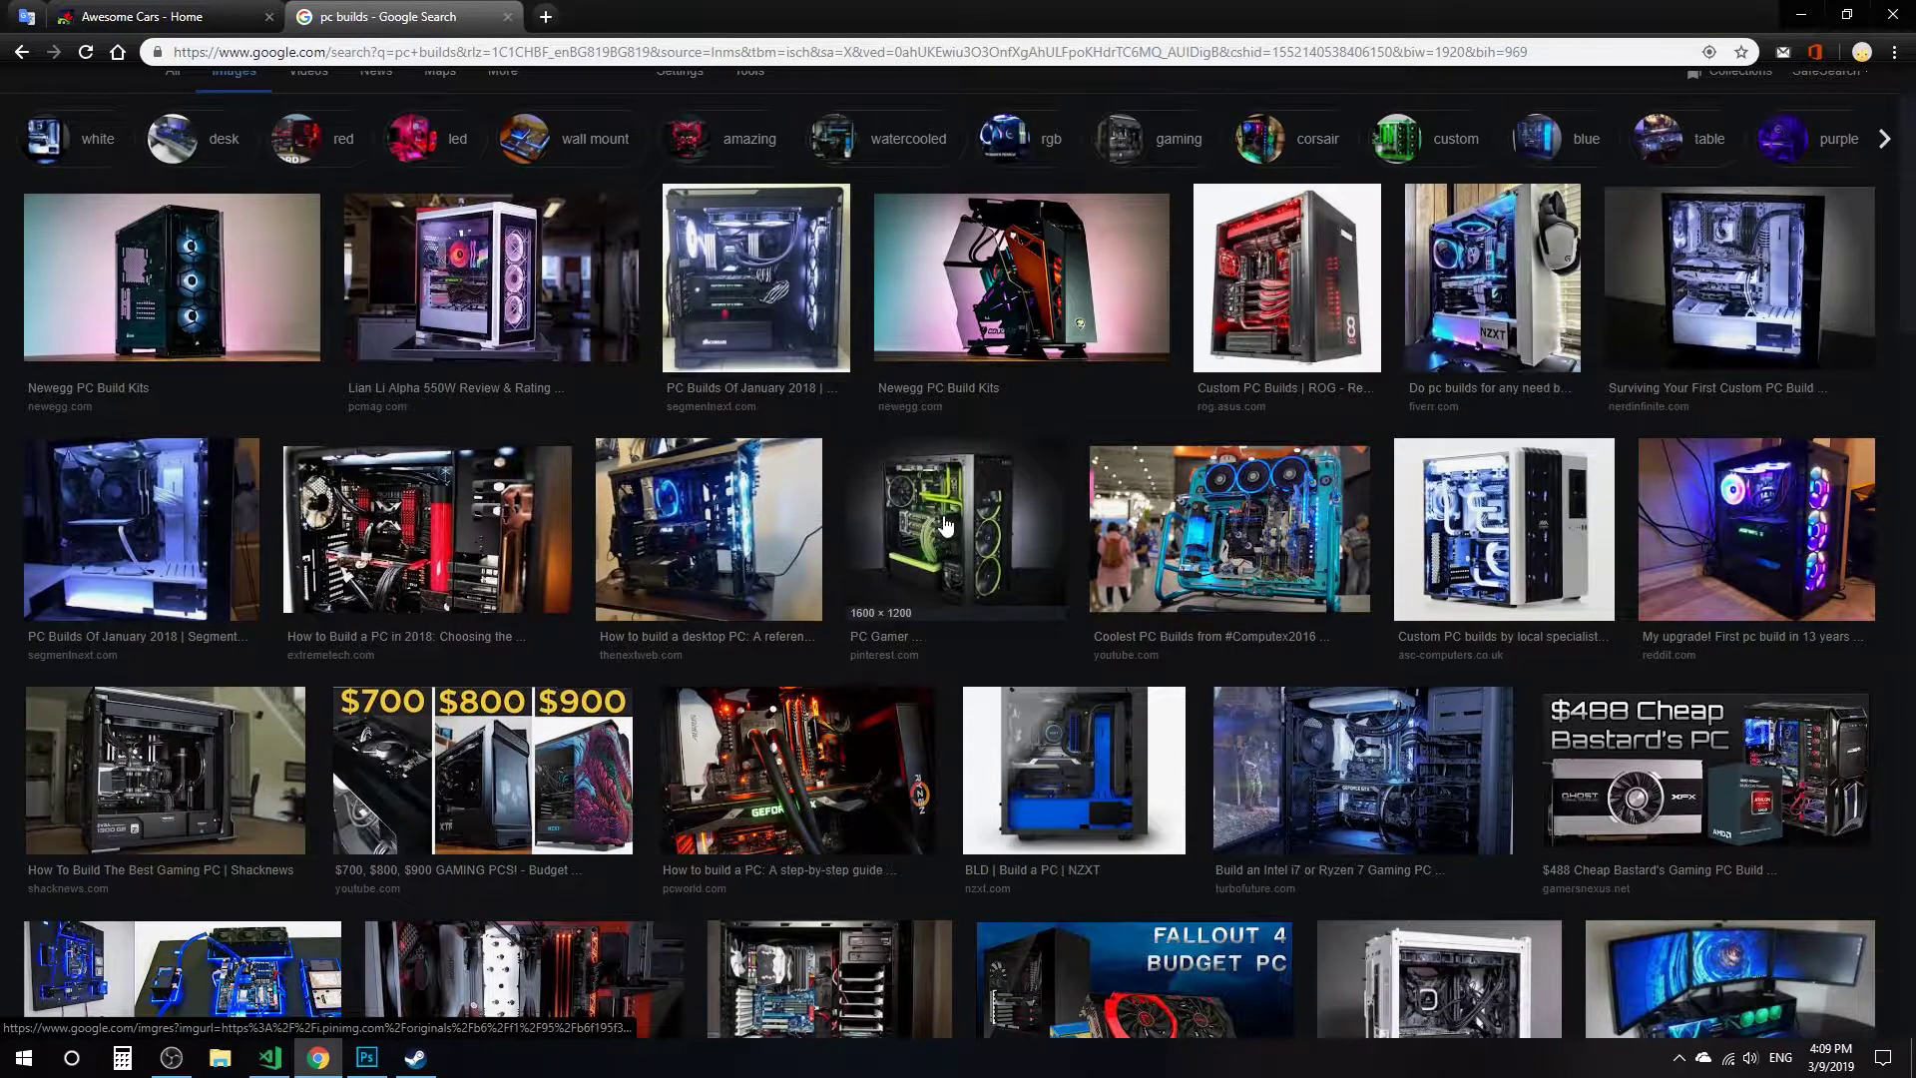
Open the PC Gamer image's Pinterest pin and scroll down until the sign-up prompt appears.
left_click(946, 524)
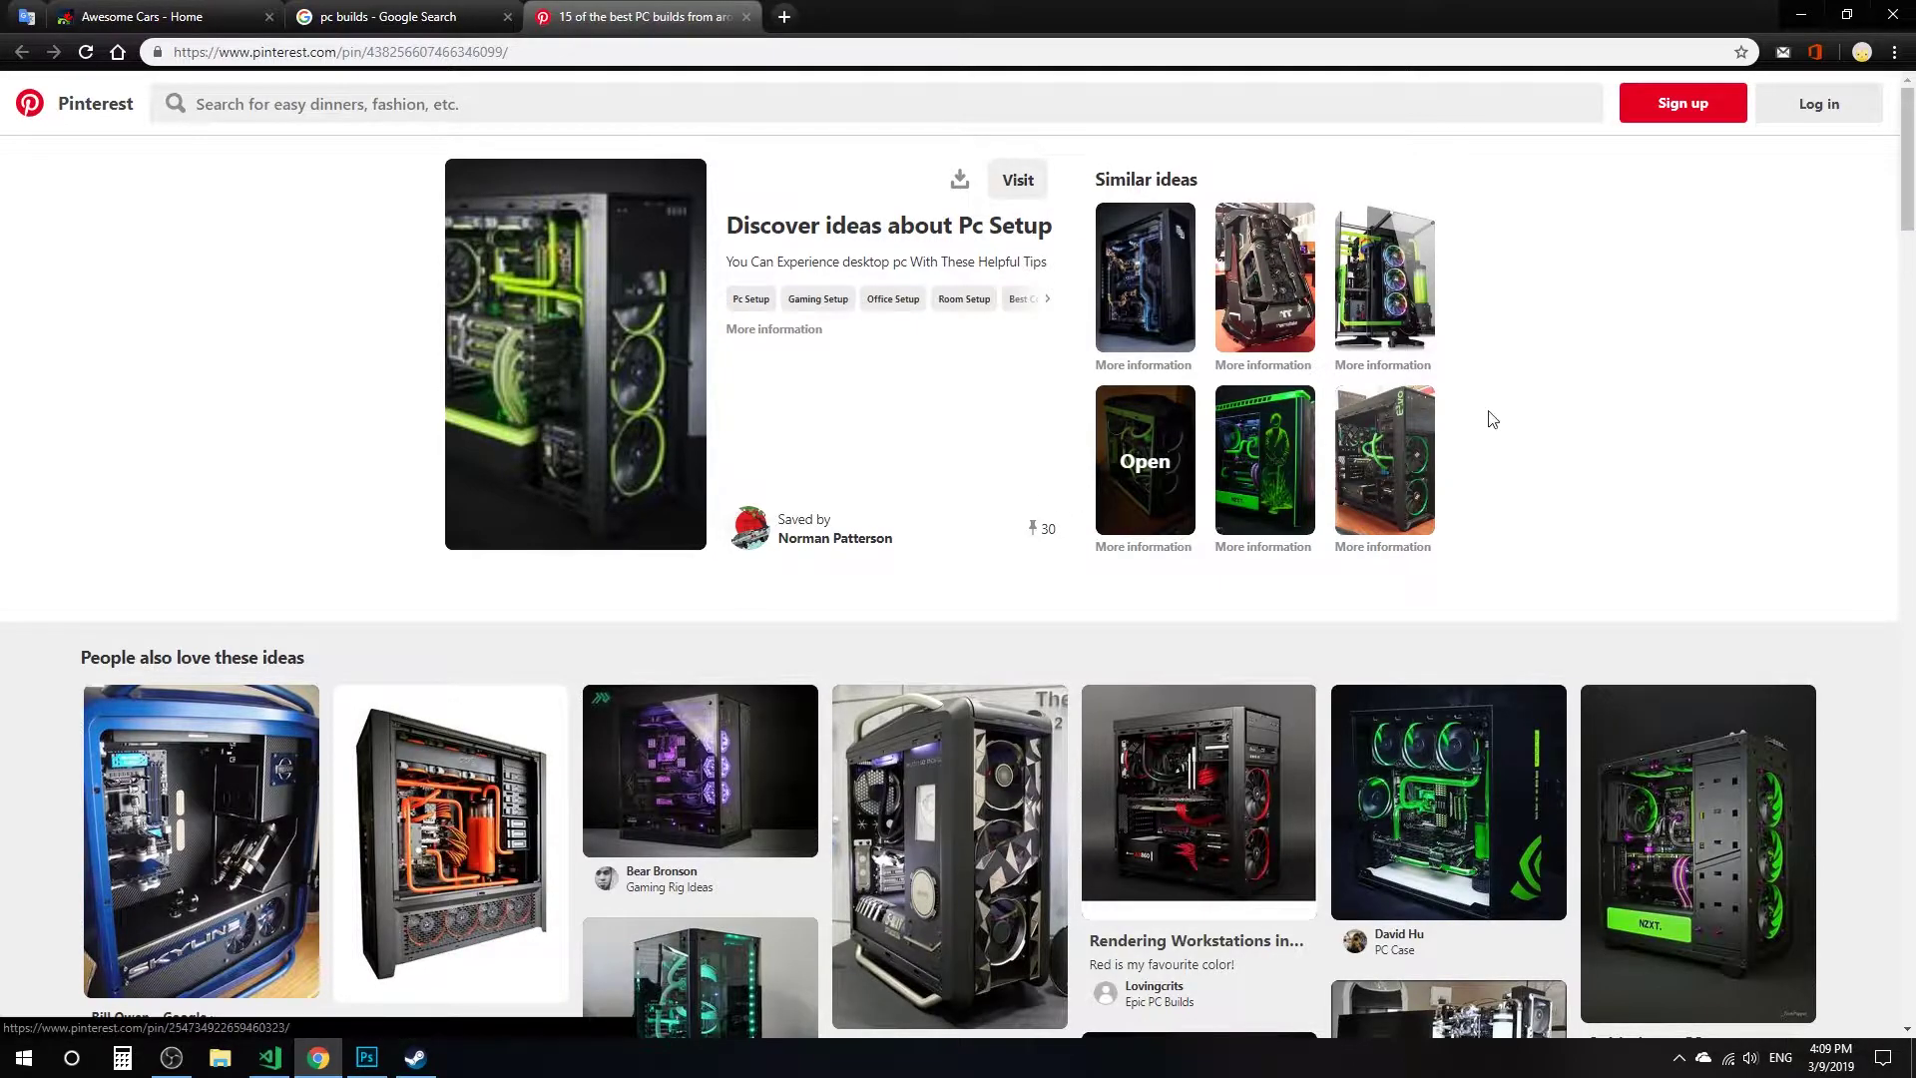
scroll(1504, 415, "down", 2)
scroll(1505, 413, "down", 6)
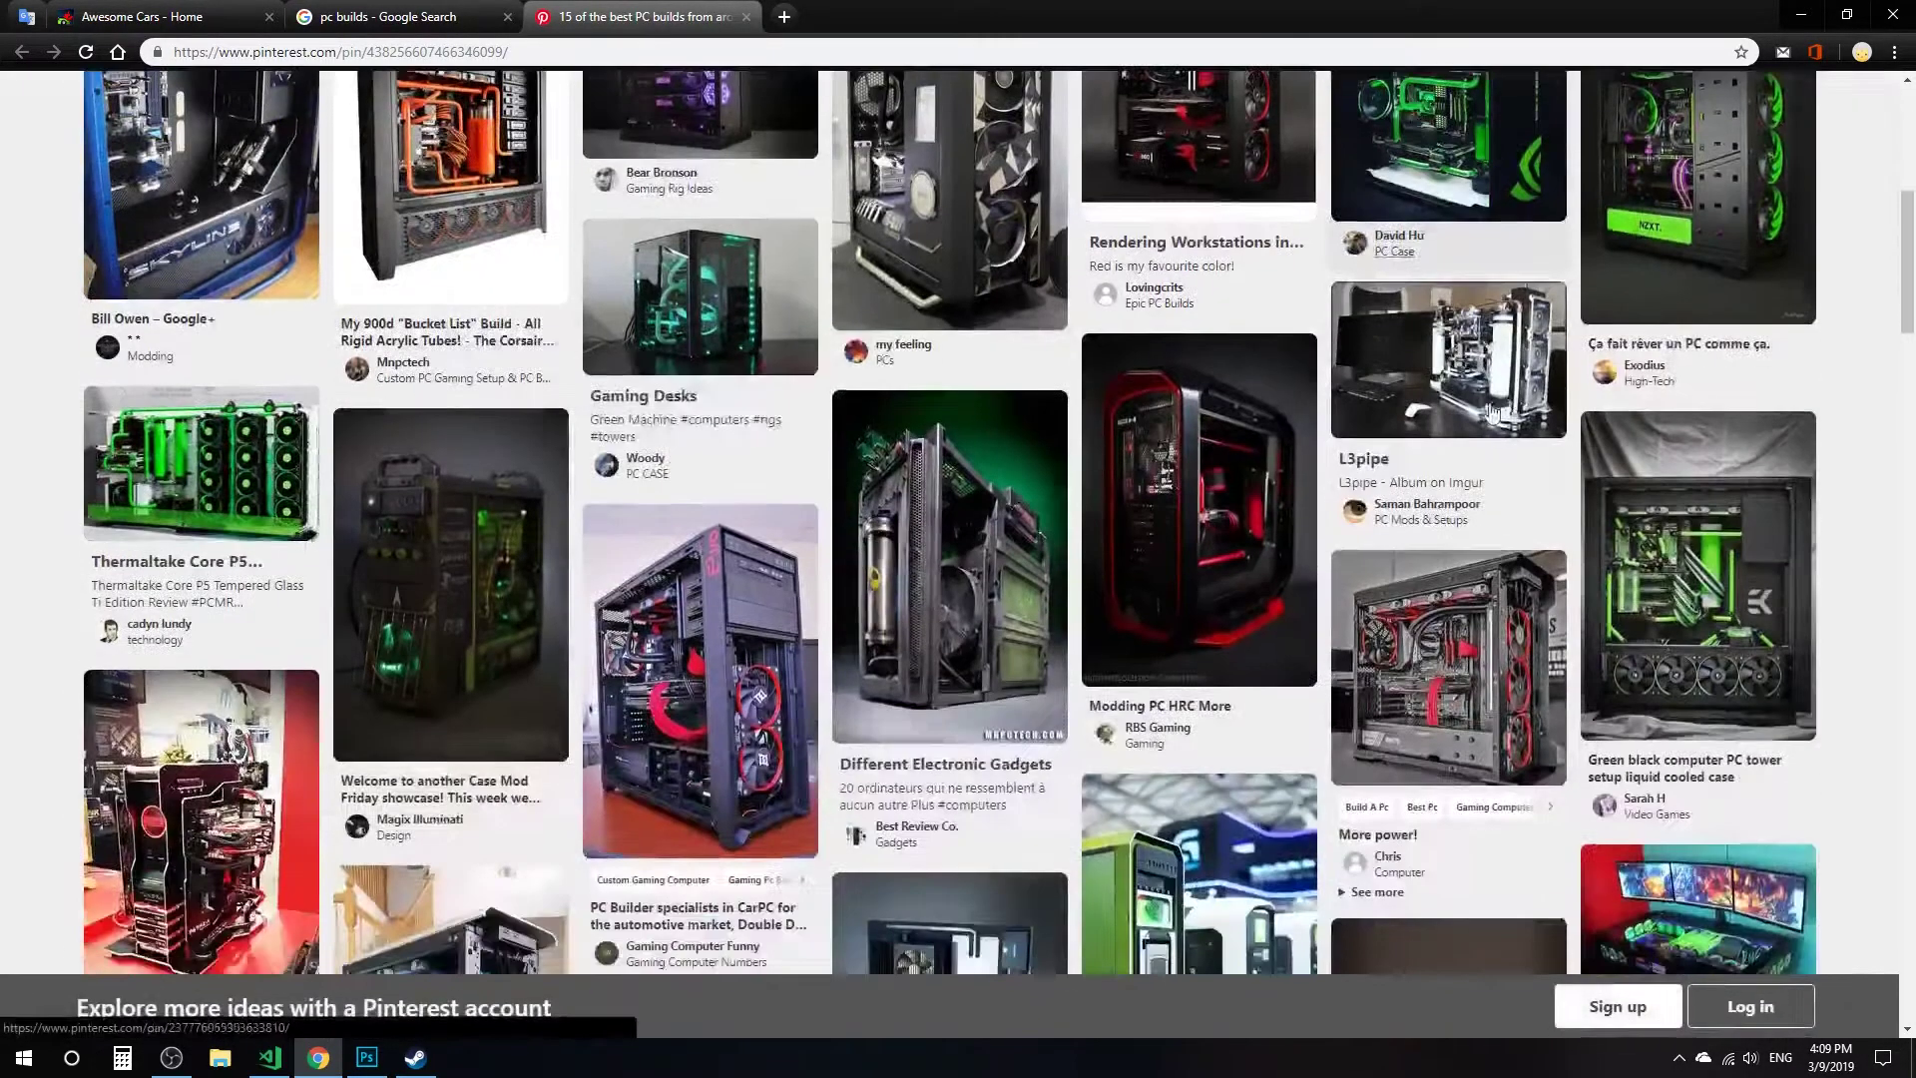
scroll(1487, 409, "down", 5)
scroll(1481, 413, "down", 5)
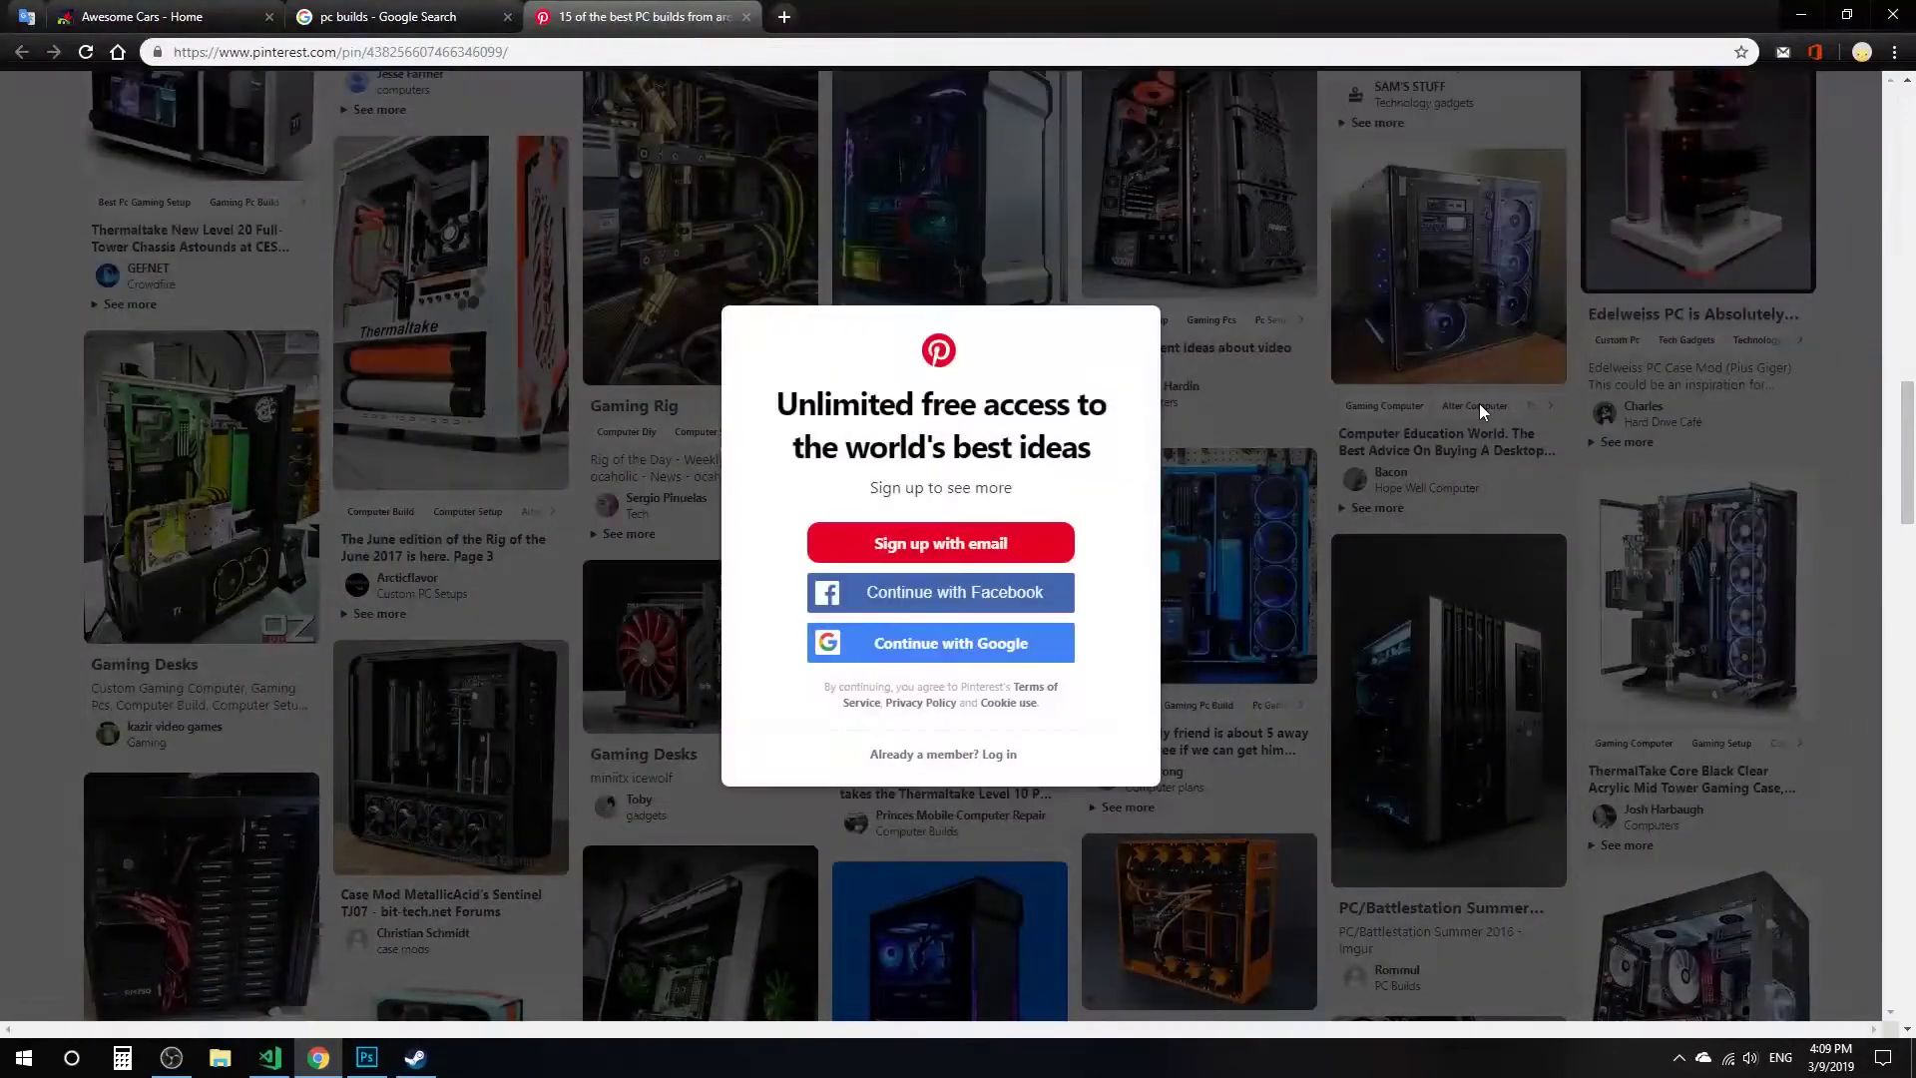
mouse_move(777, 407)
left_mouse_down()
mouse_move(1103, 449)
mouse_move(766, 424)
mouse_move(1084, 492)
mouse_move(785, 409)
left_mouse_up()
left_click(1083, 436)
left_click(785, 409)
scroll(1269, 395, "up", 1)
scroll(1345, 680, "down", 4)
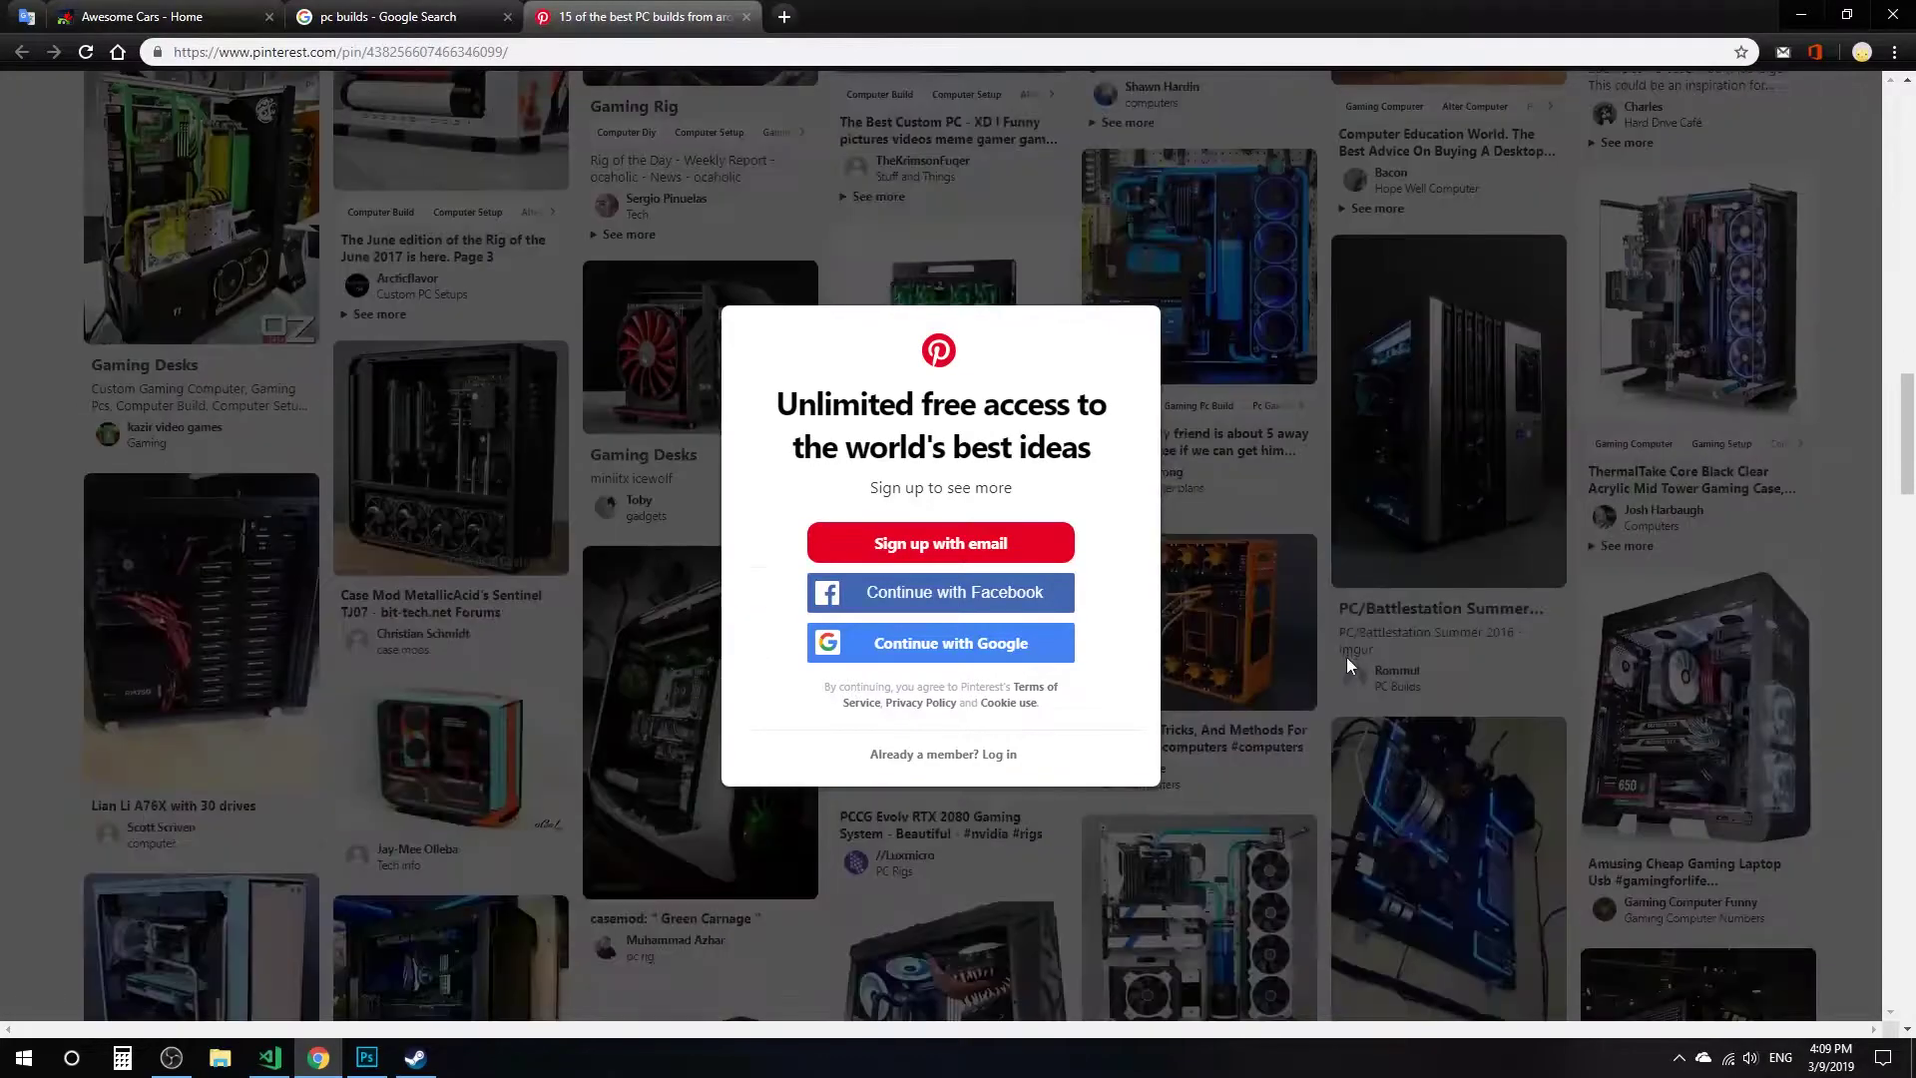
scroll(1427, 719, "down", 2)
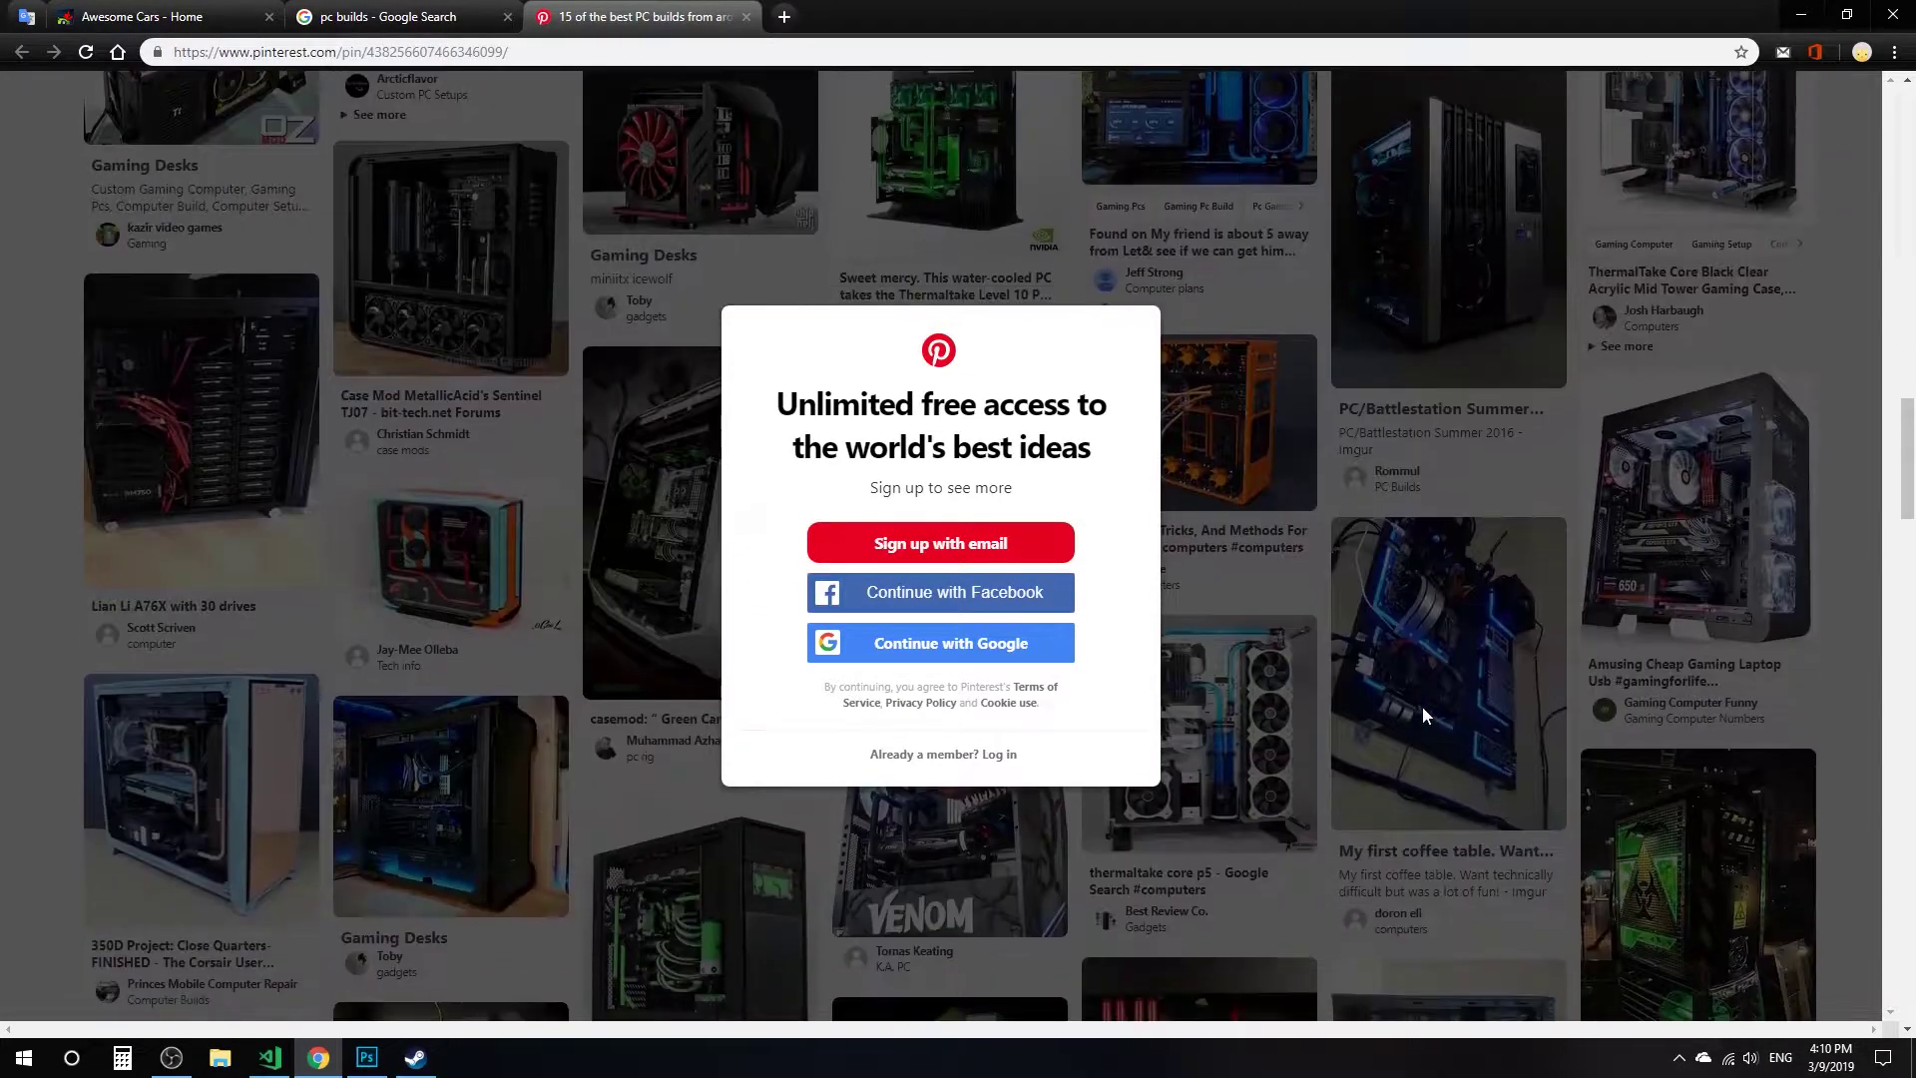
left_click_drag(773, 415, 1093, 451)
left_click(1182, 485)
scroll(1477, 564, "up", 3)
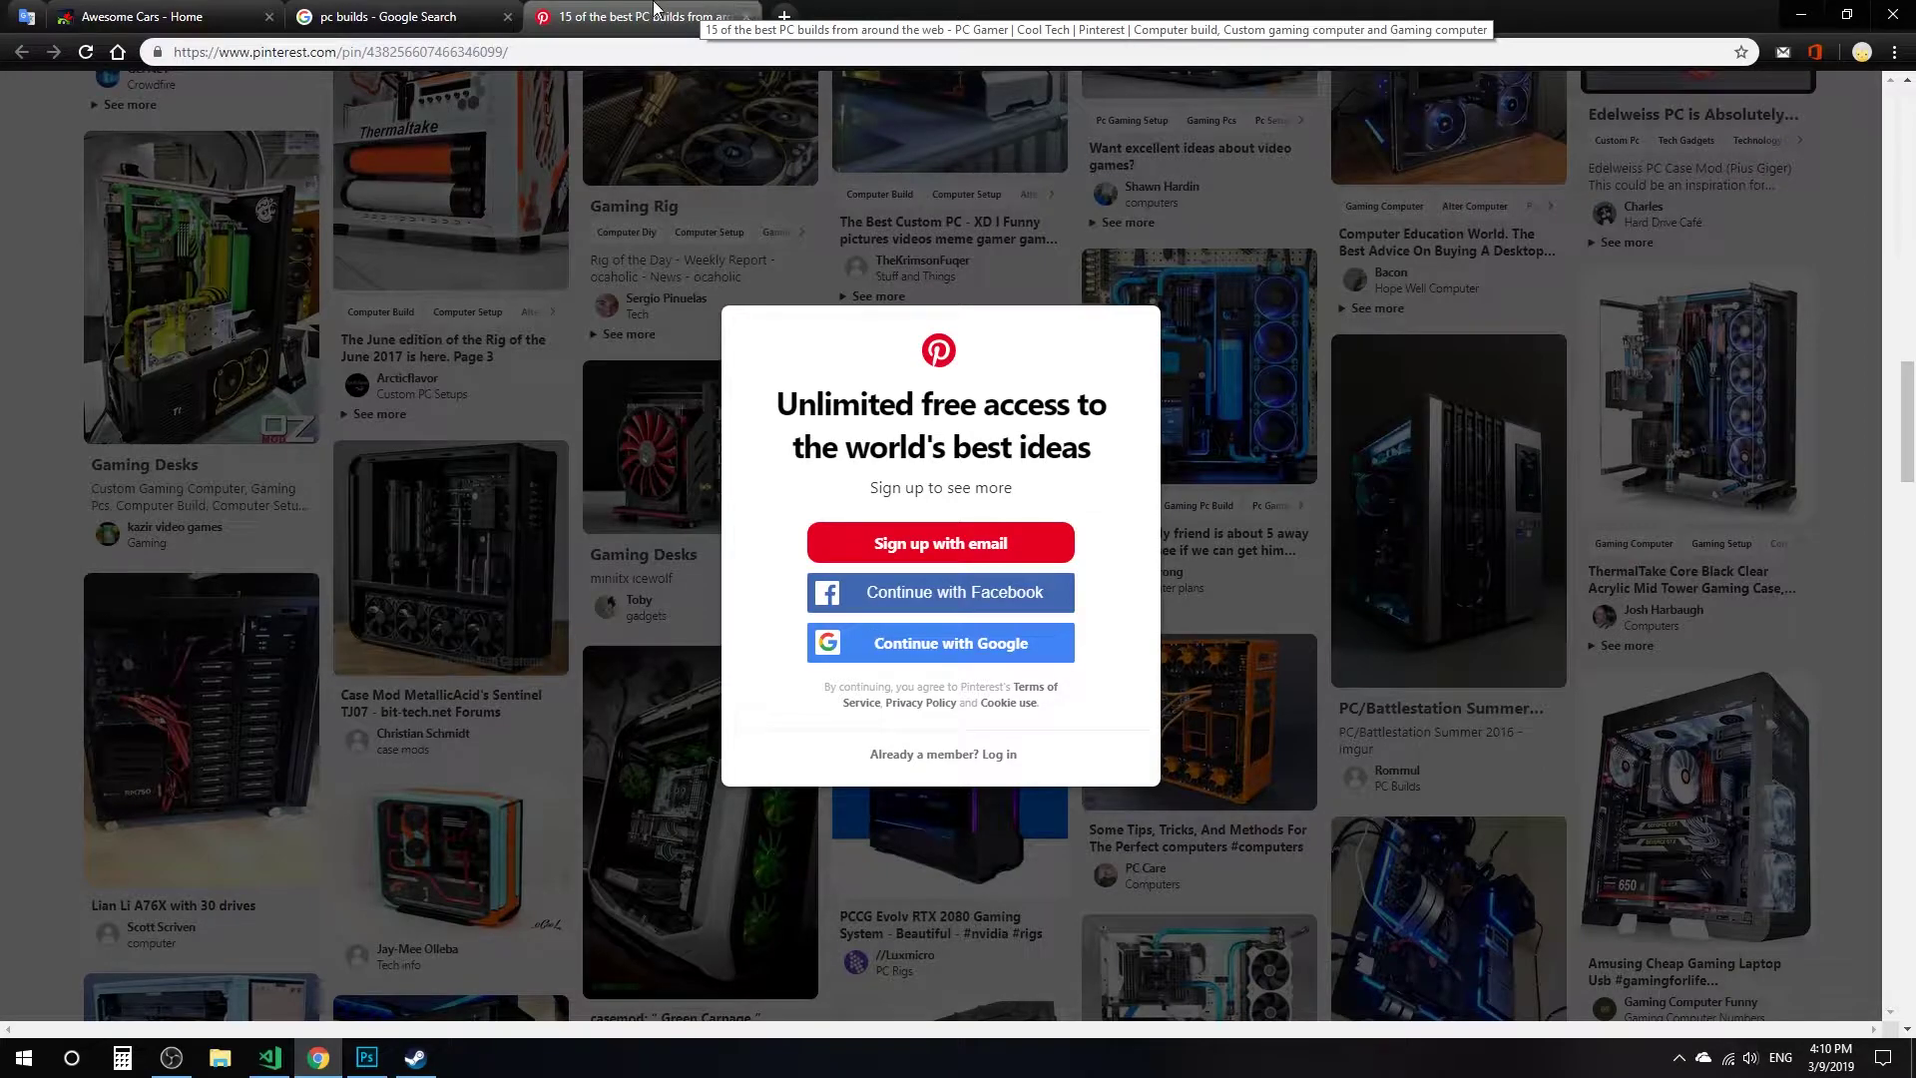
Search 'pop up blocker chrome' in a new tab and go to the Poper Blocker store page.
left_click(778, 16)
type("pop up ")
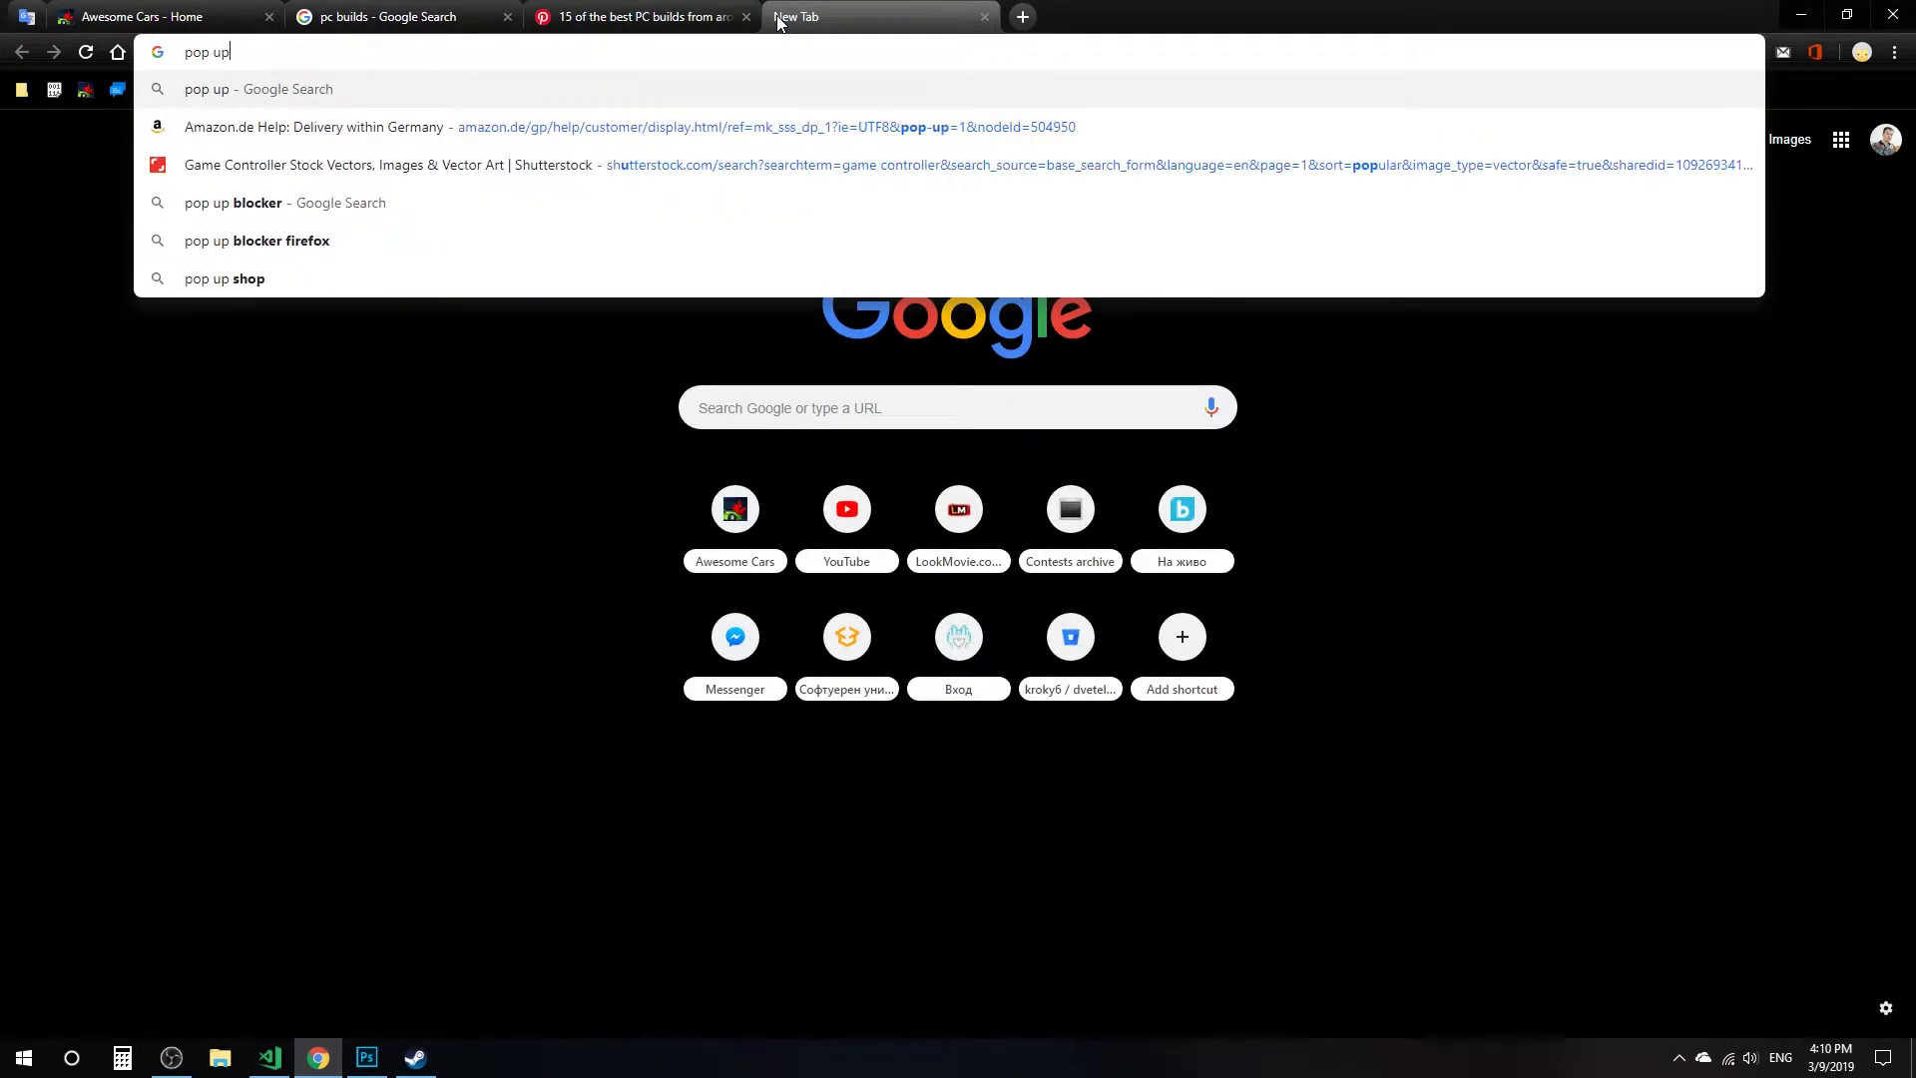
type("bl;oc")
key("BackSpace")
key("BackSpace")
key("BackSpace")
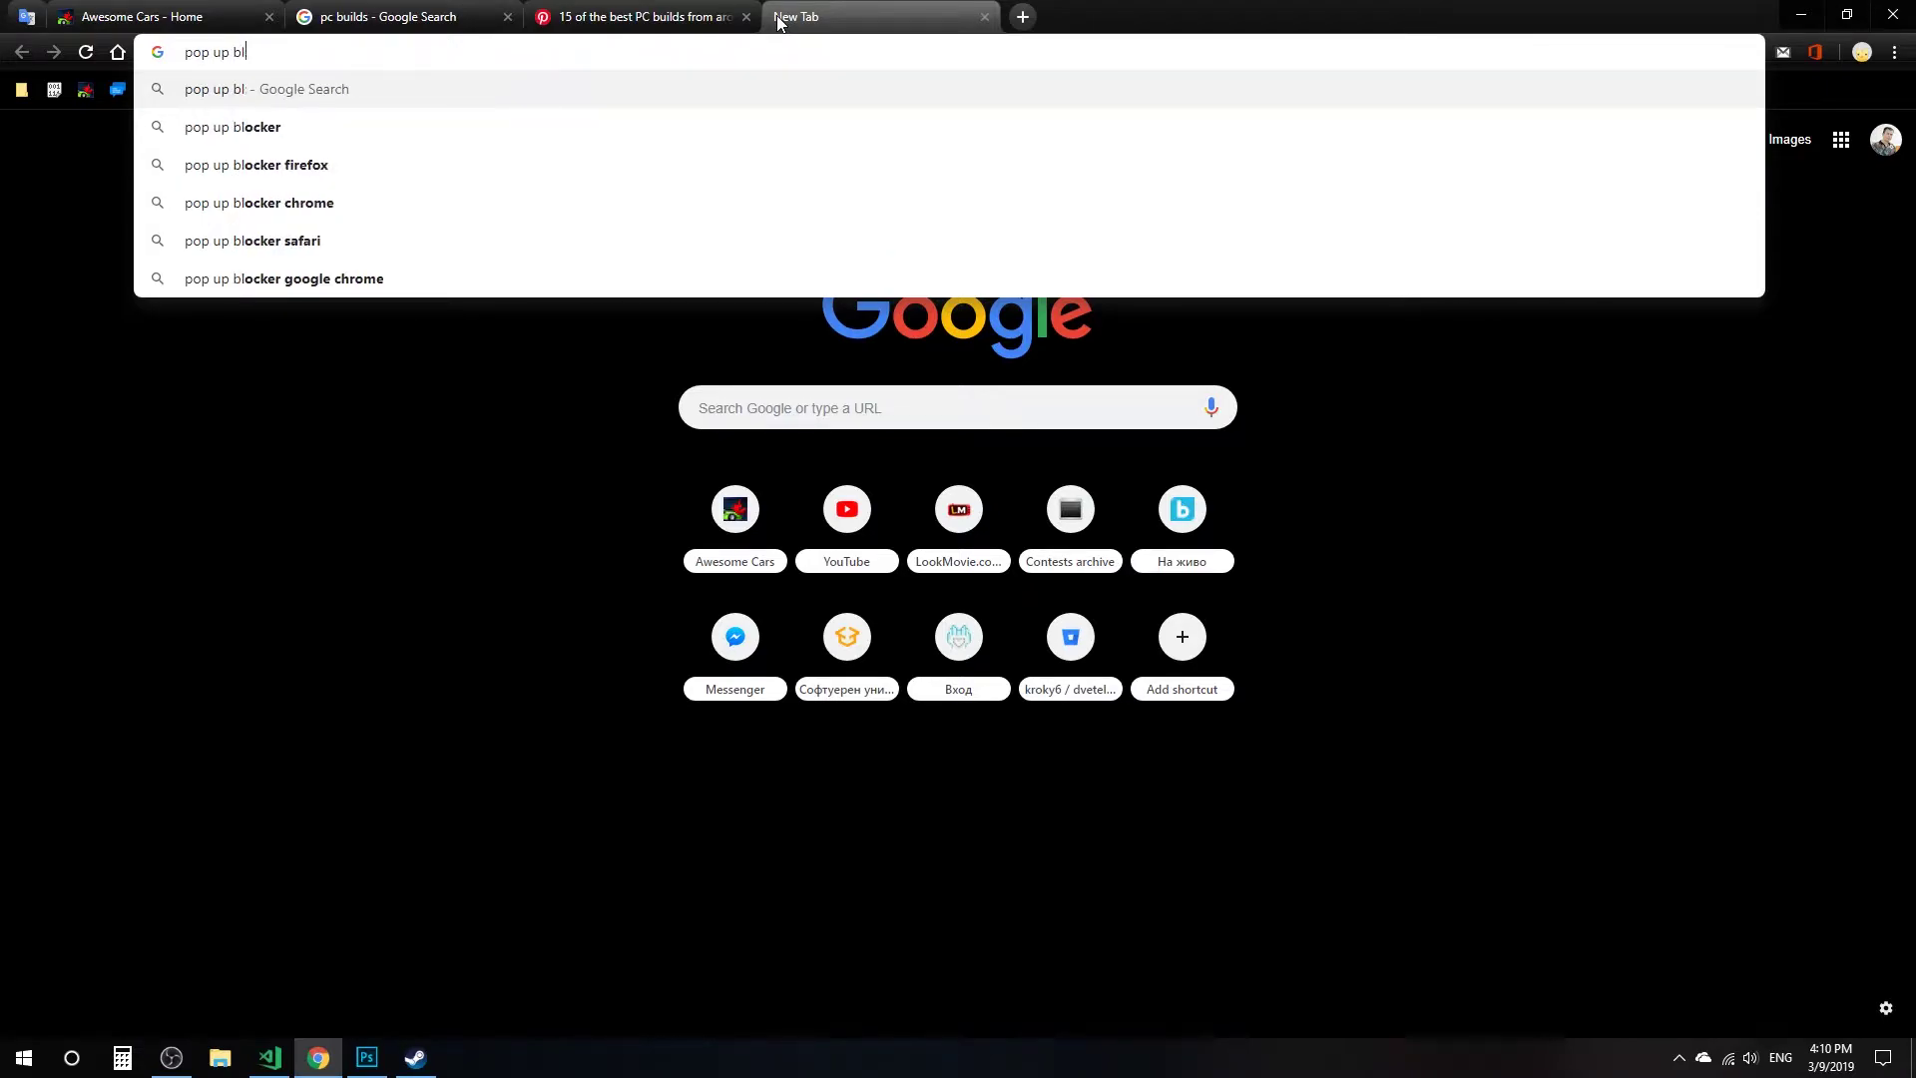
type("ocker")
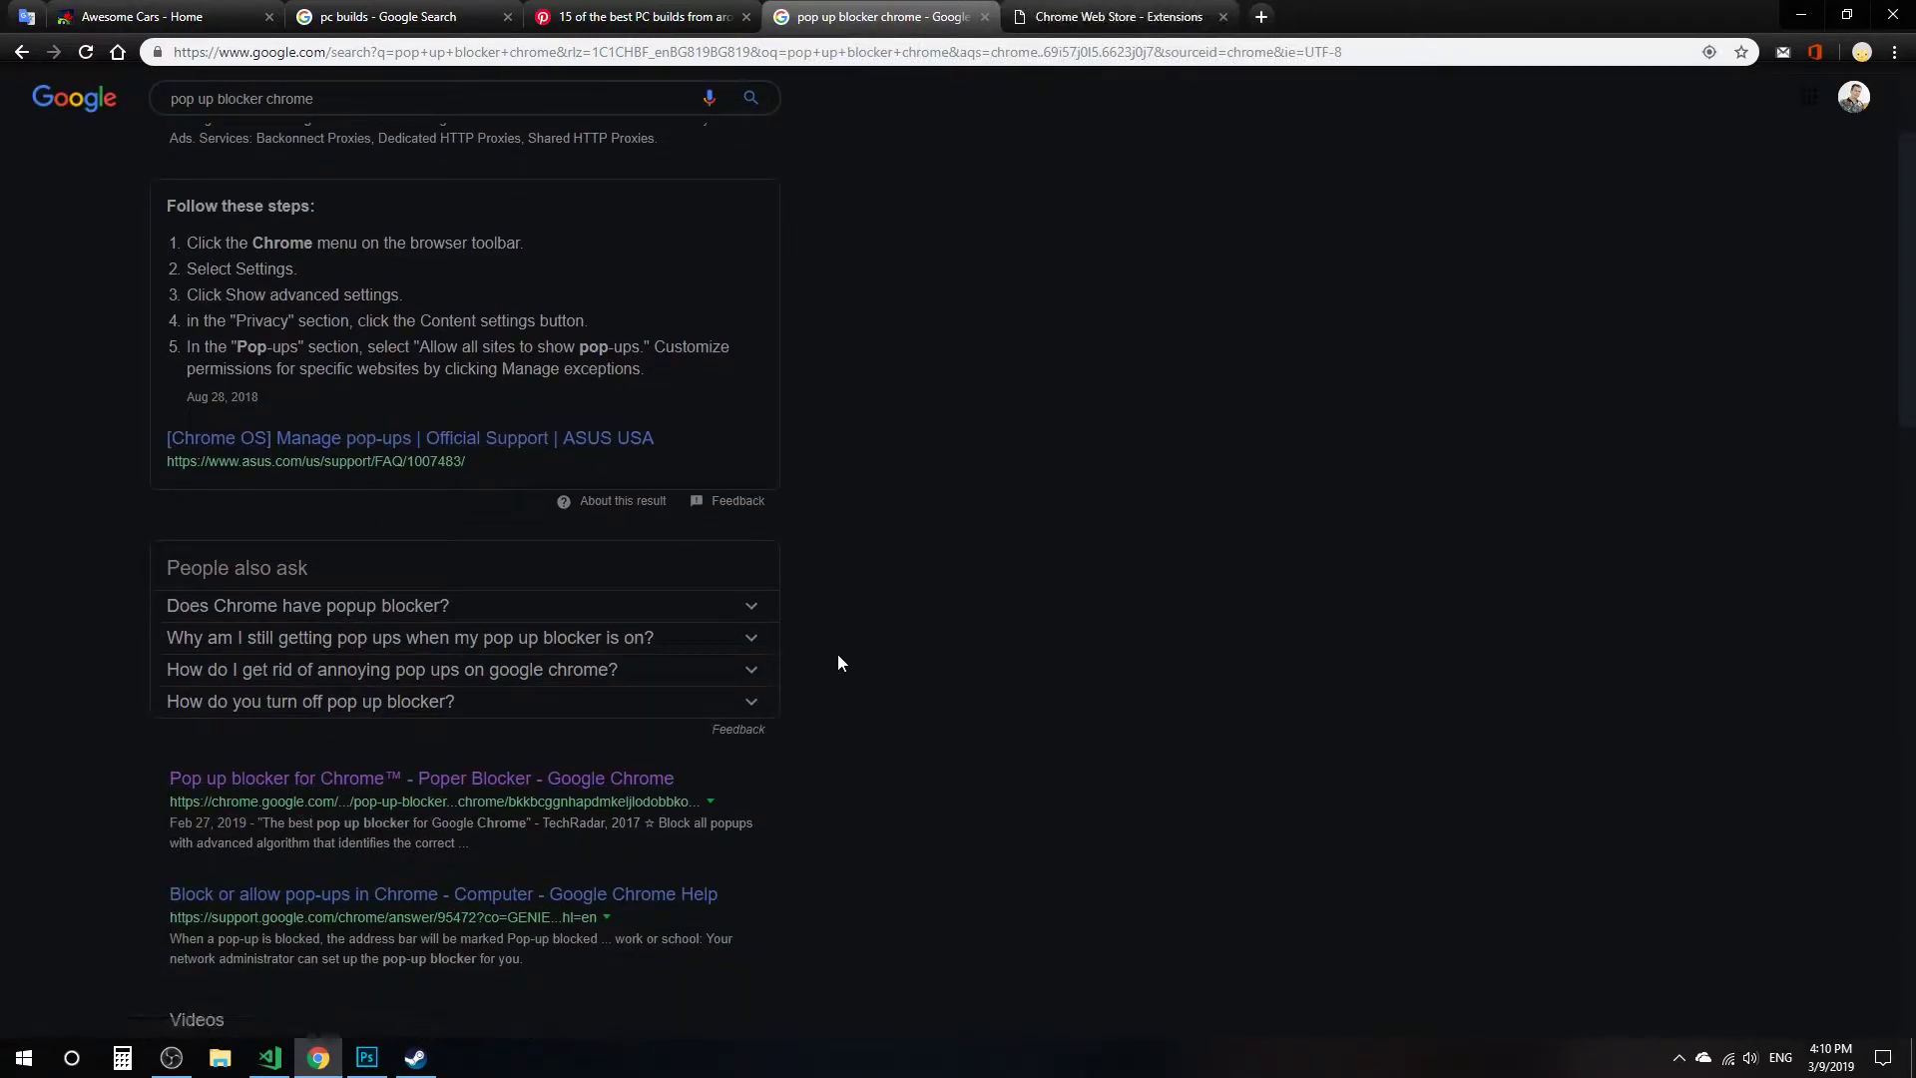
left_click(1071, 10)
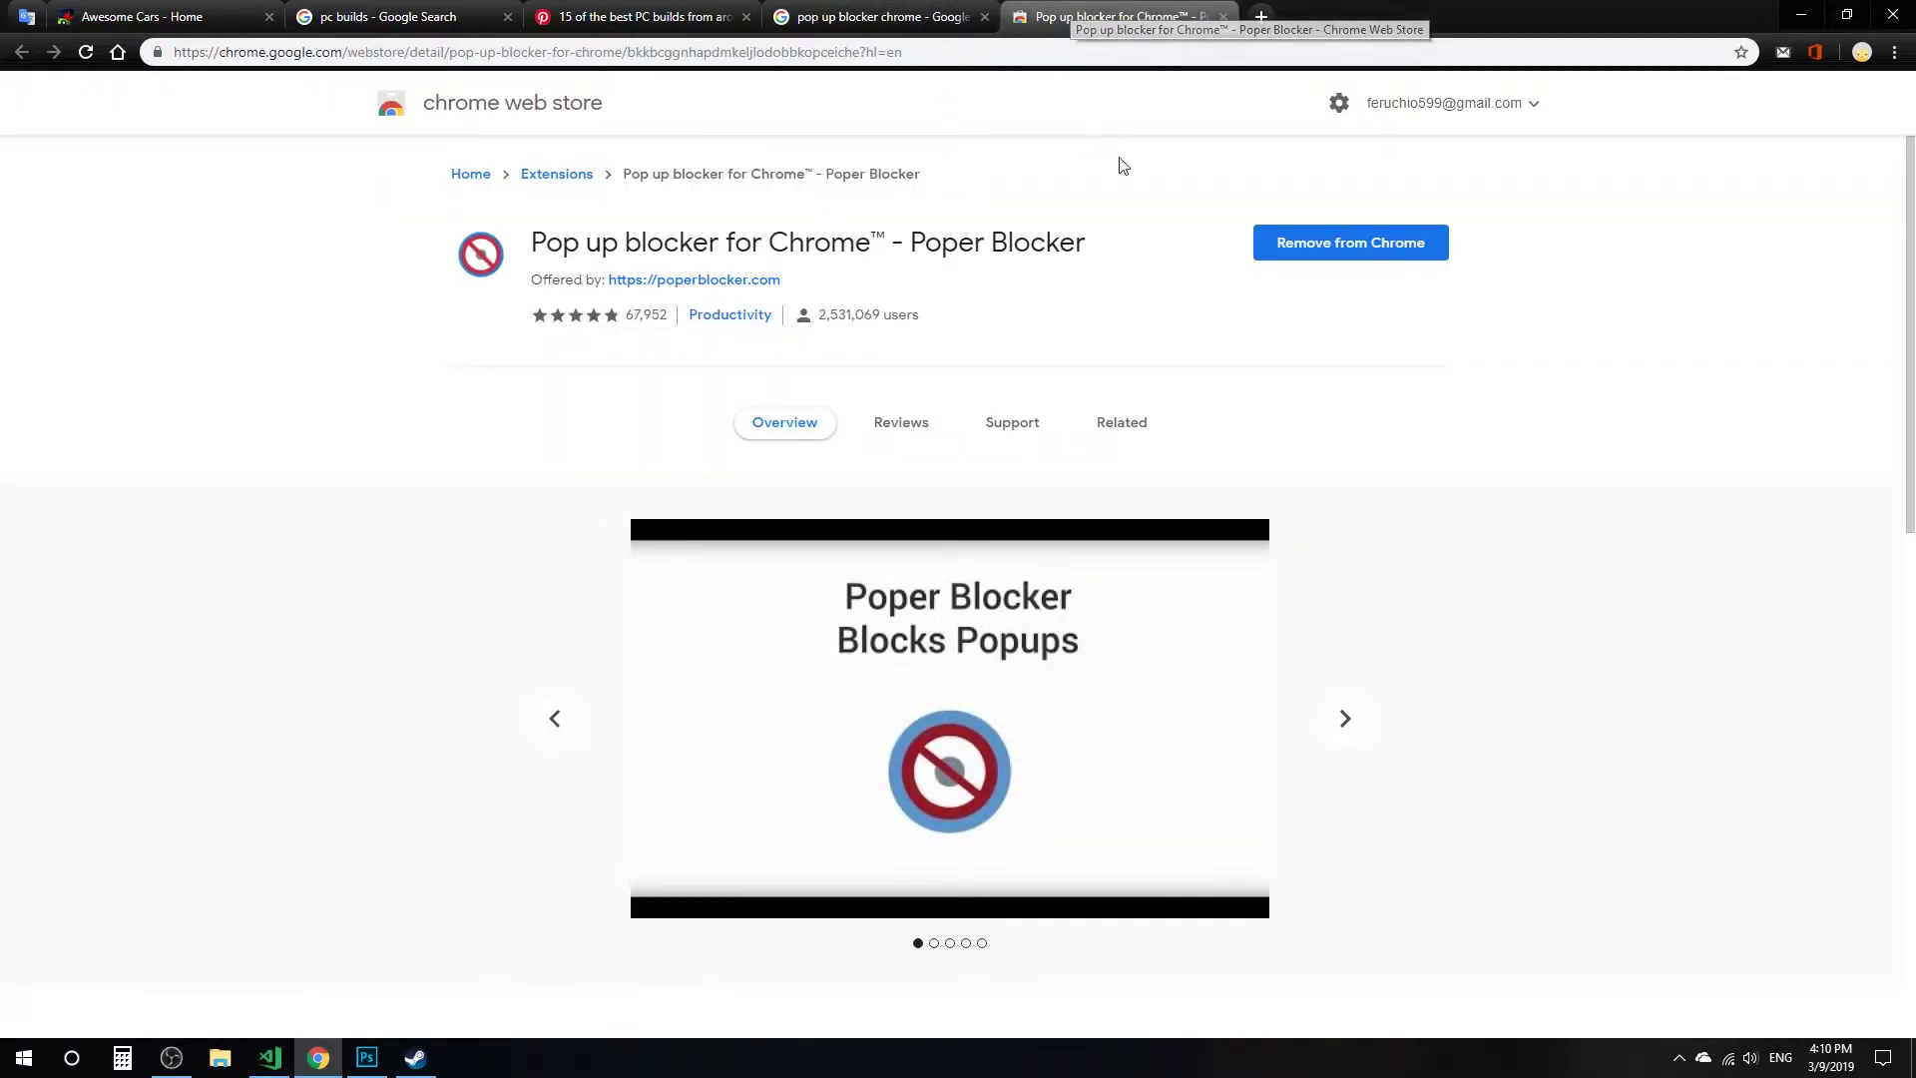
Highlight the Poper Blocker title on its Chrome Web Store page.
left_click_drag(534, 241, 1080, 244)
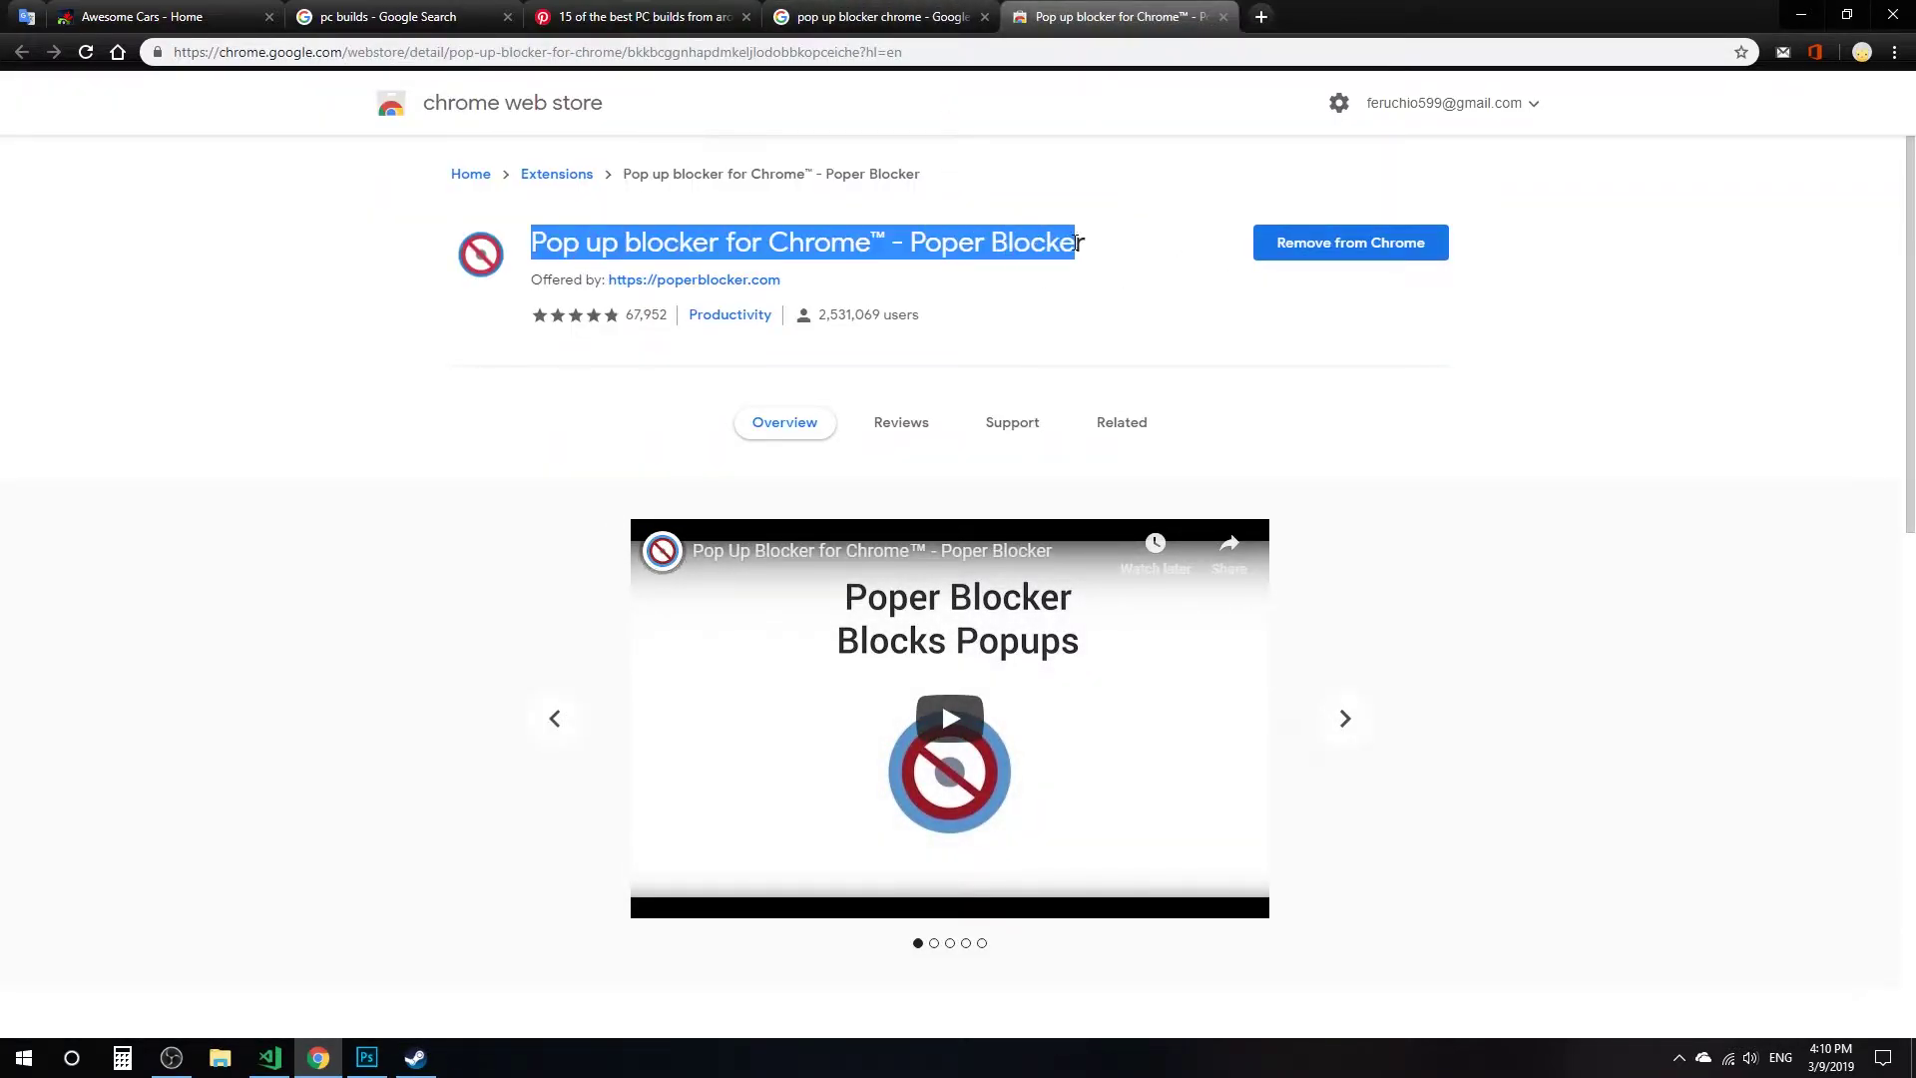
left_click(1081, 245)
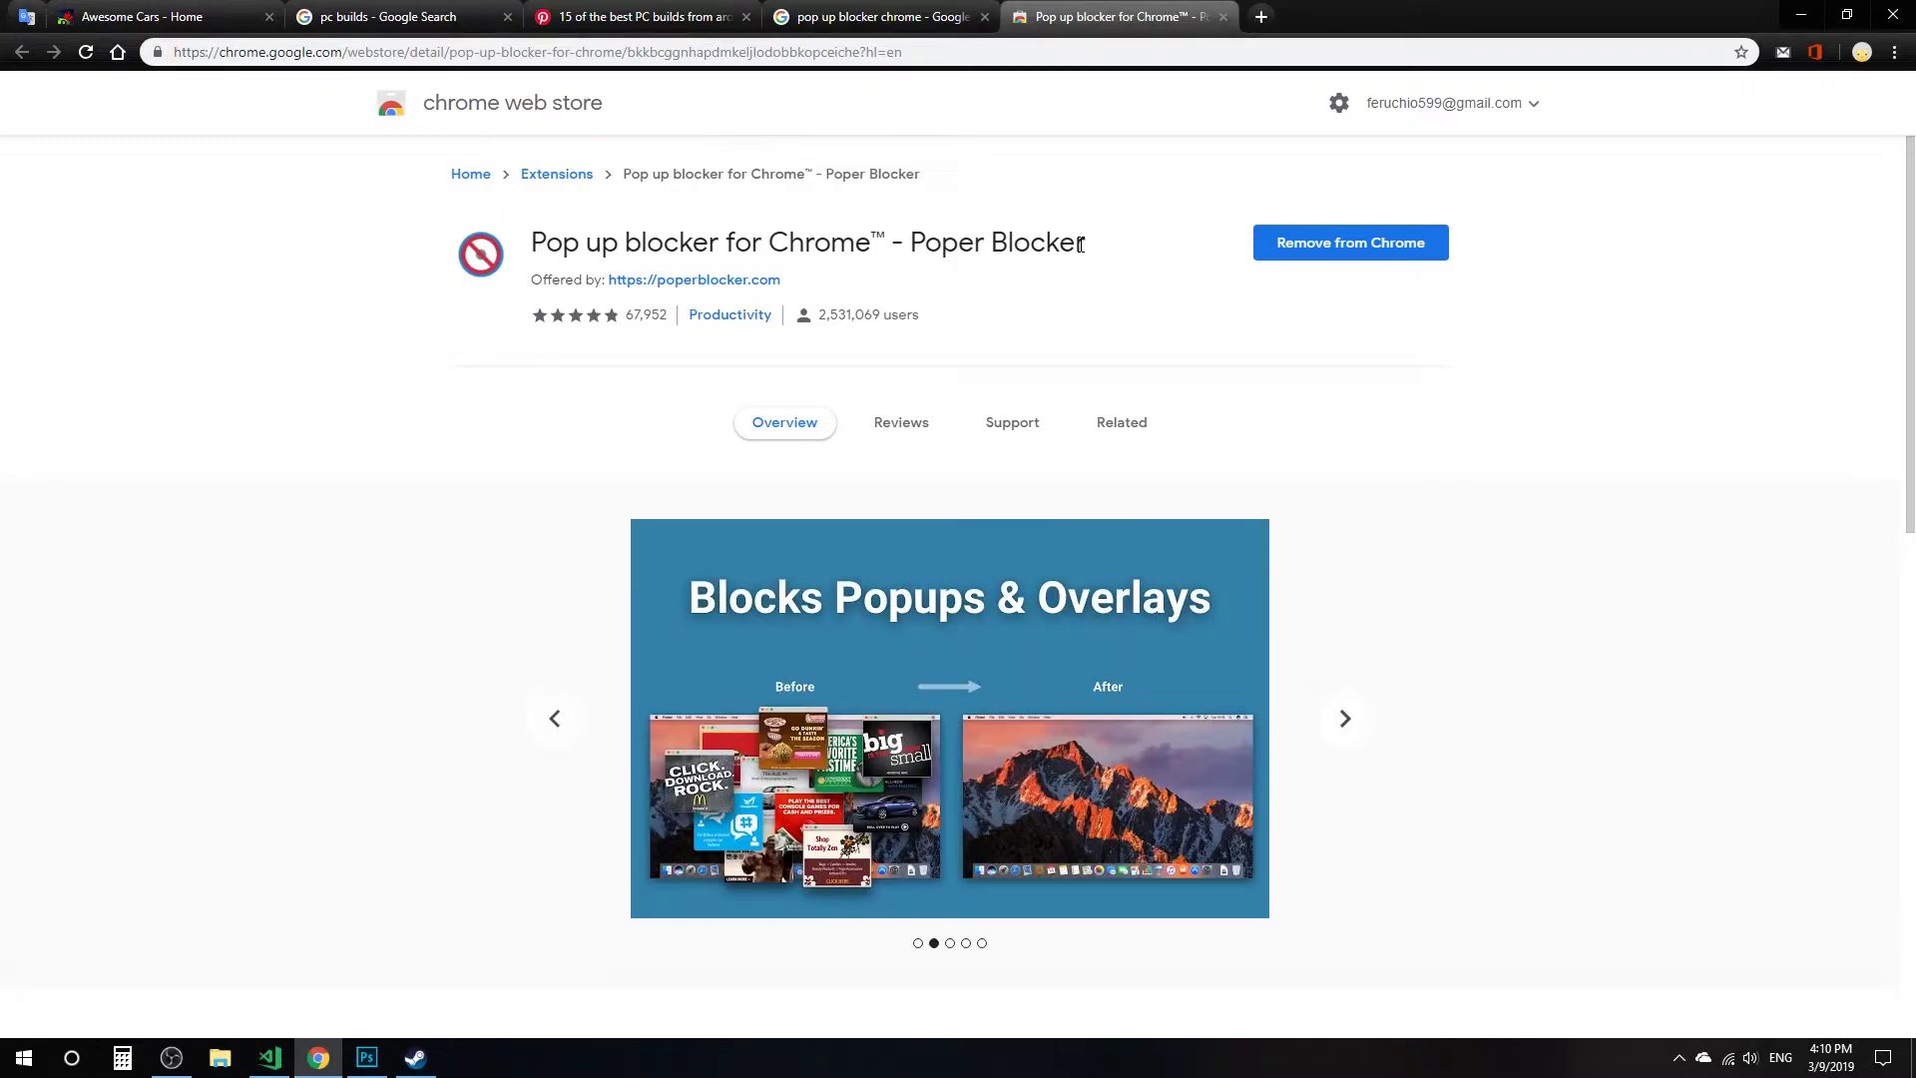
scroll(1364, 556, "down", 1)
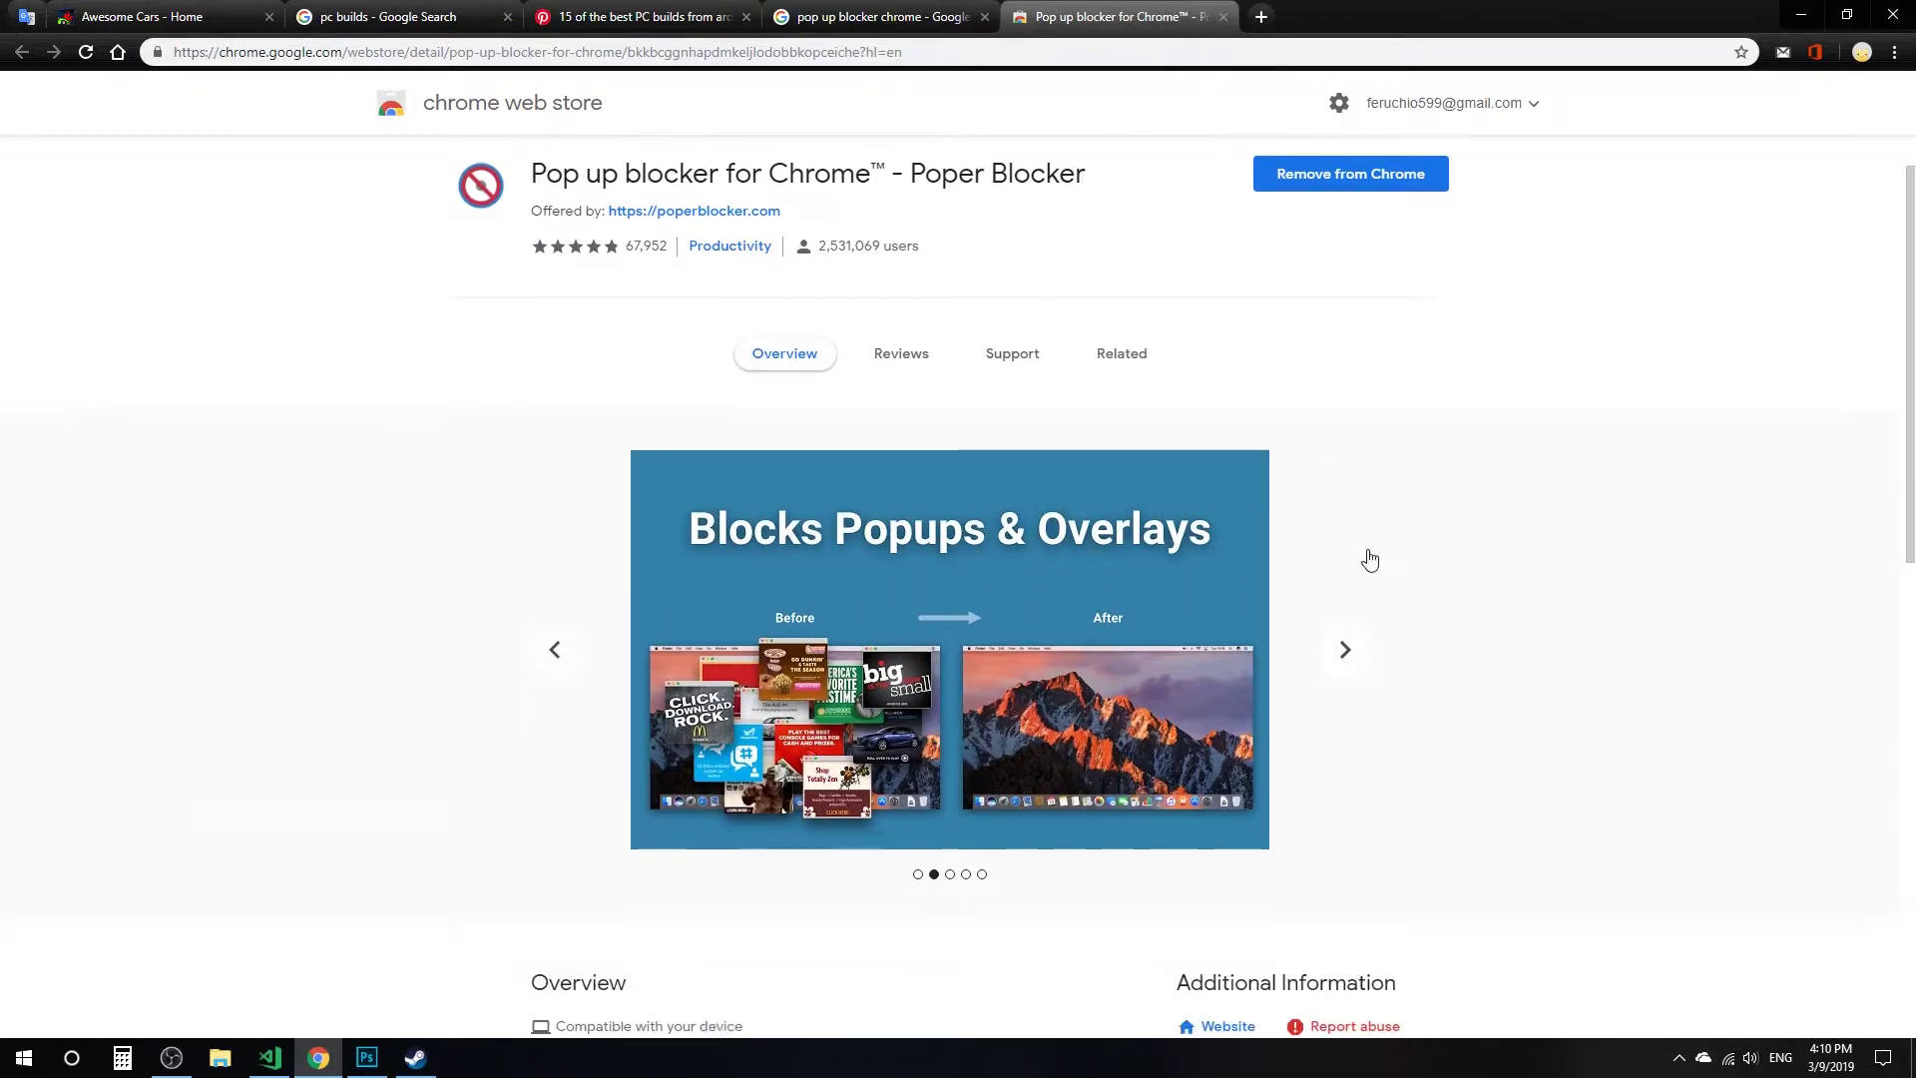
scroll(1359, 499, "down", 4)
scroll(1314, 548, "up", 5)
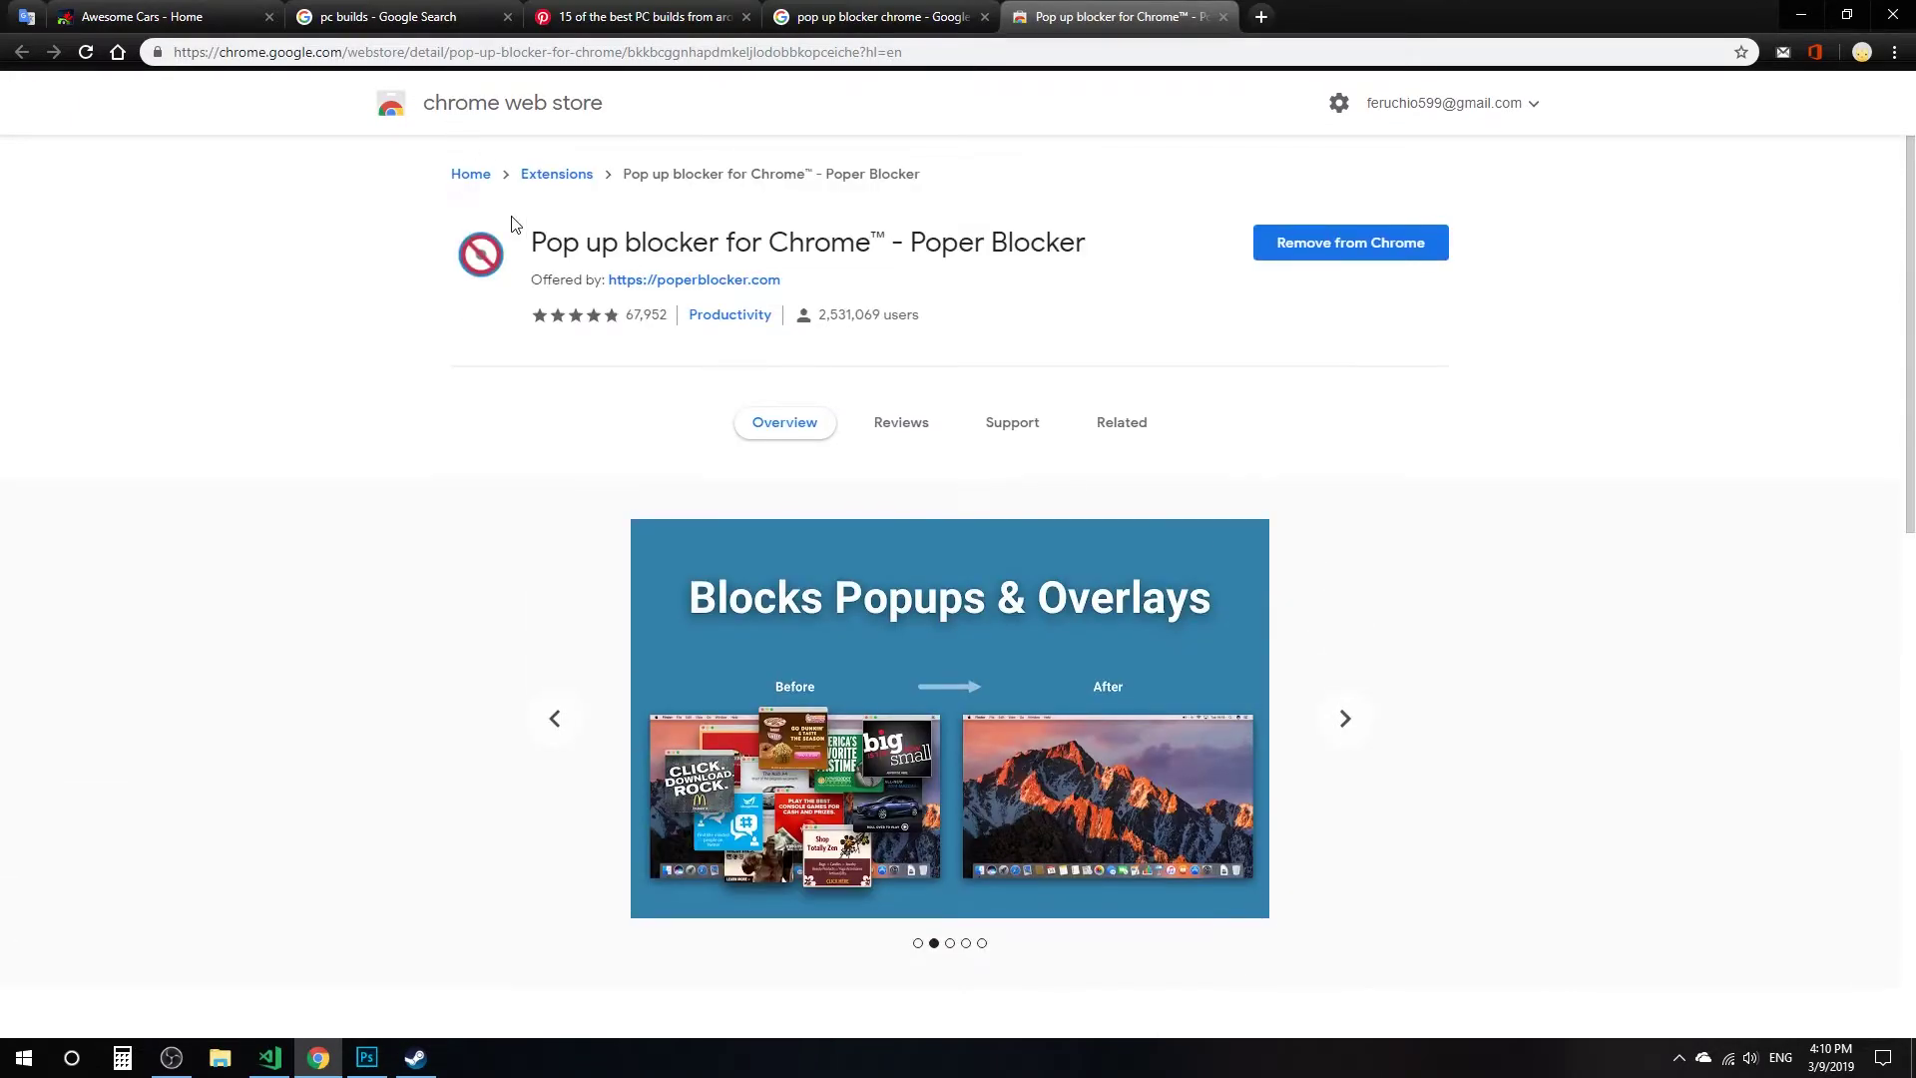
left_click_drag(535, 240, 933, 256)
left_click(933, 256)
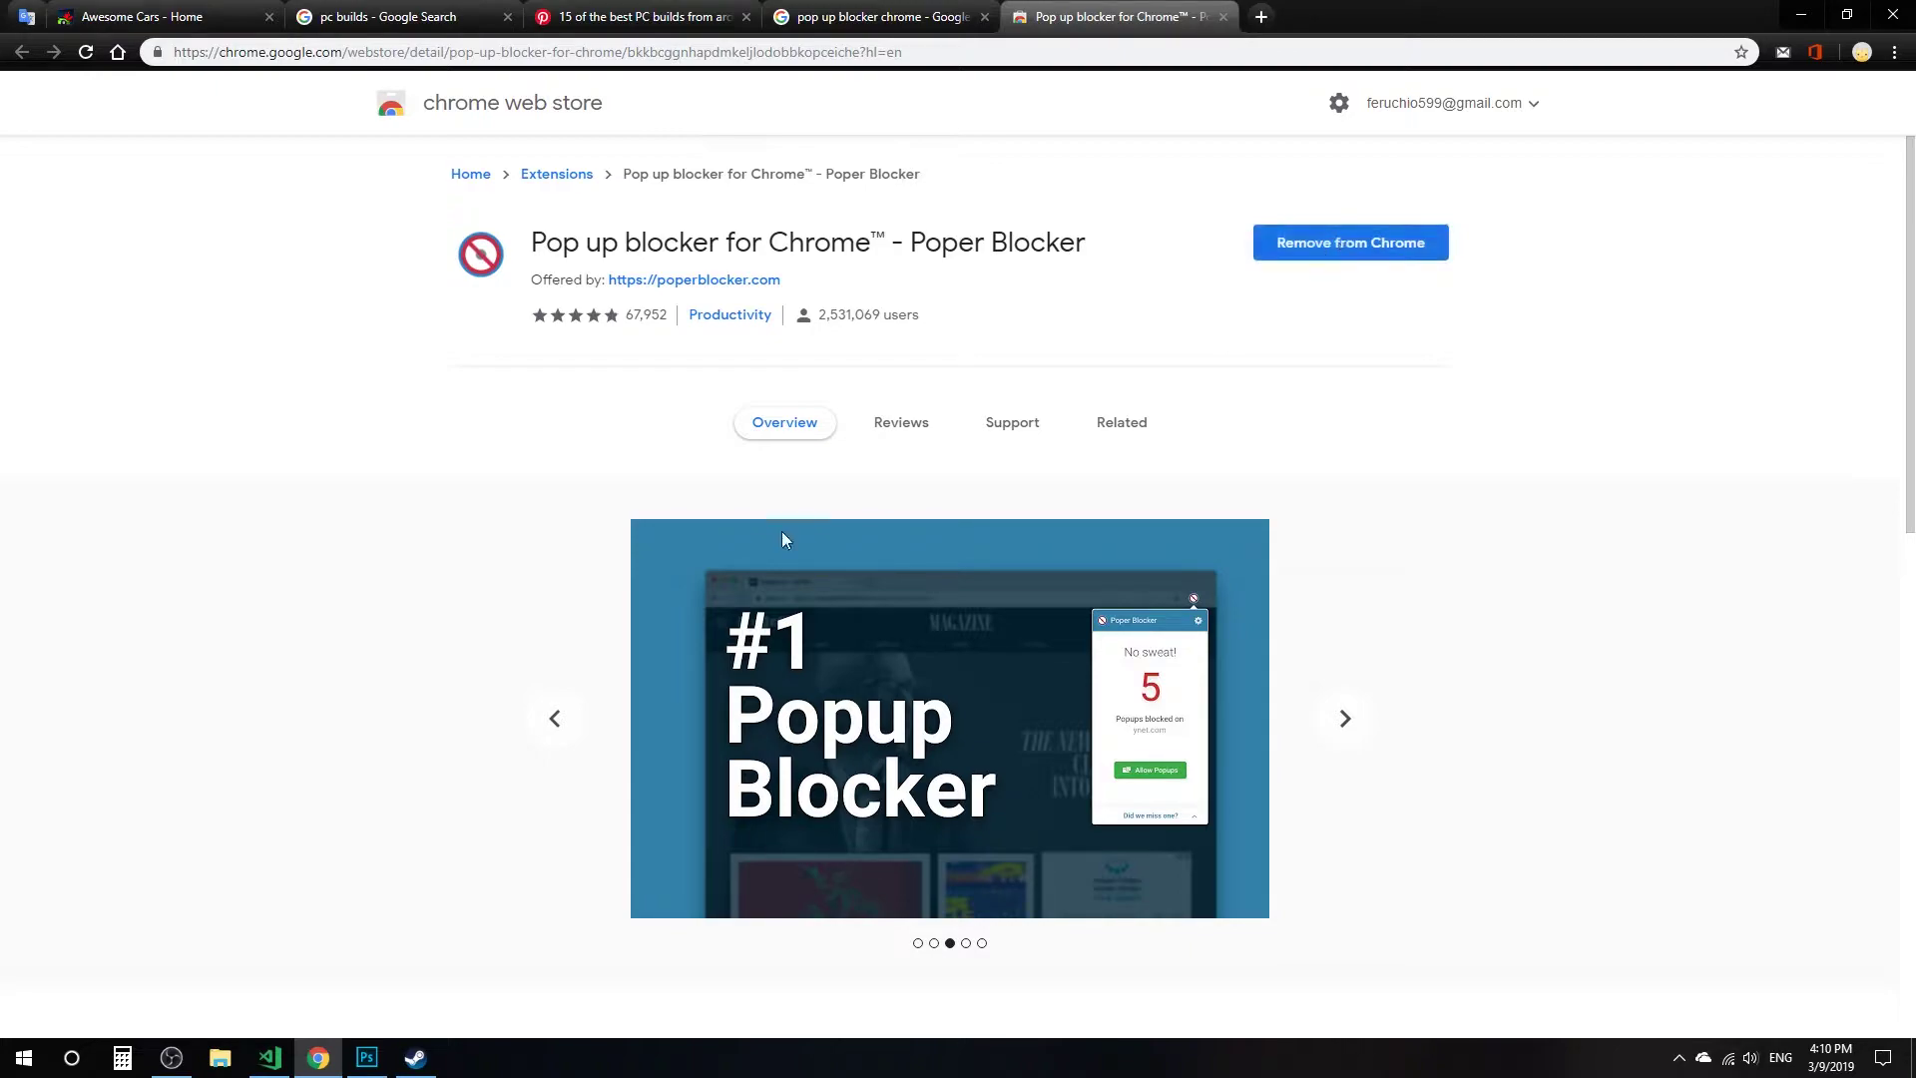
Highlight the 2,531,069 users count and glance back at the search results.
left_click_drag(817, 315, 947, 316)
left_click(947, 316)
scroll(1167, 665, "down", 1)
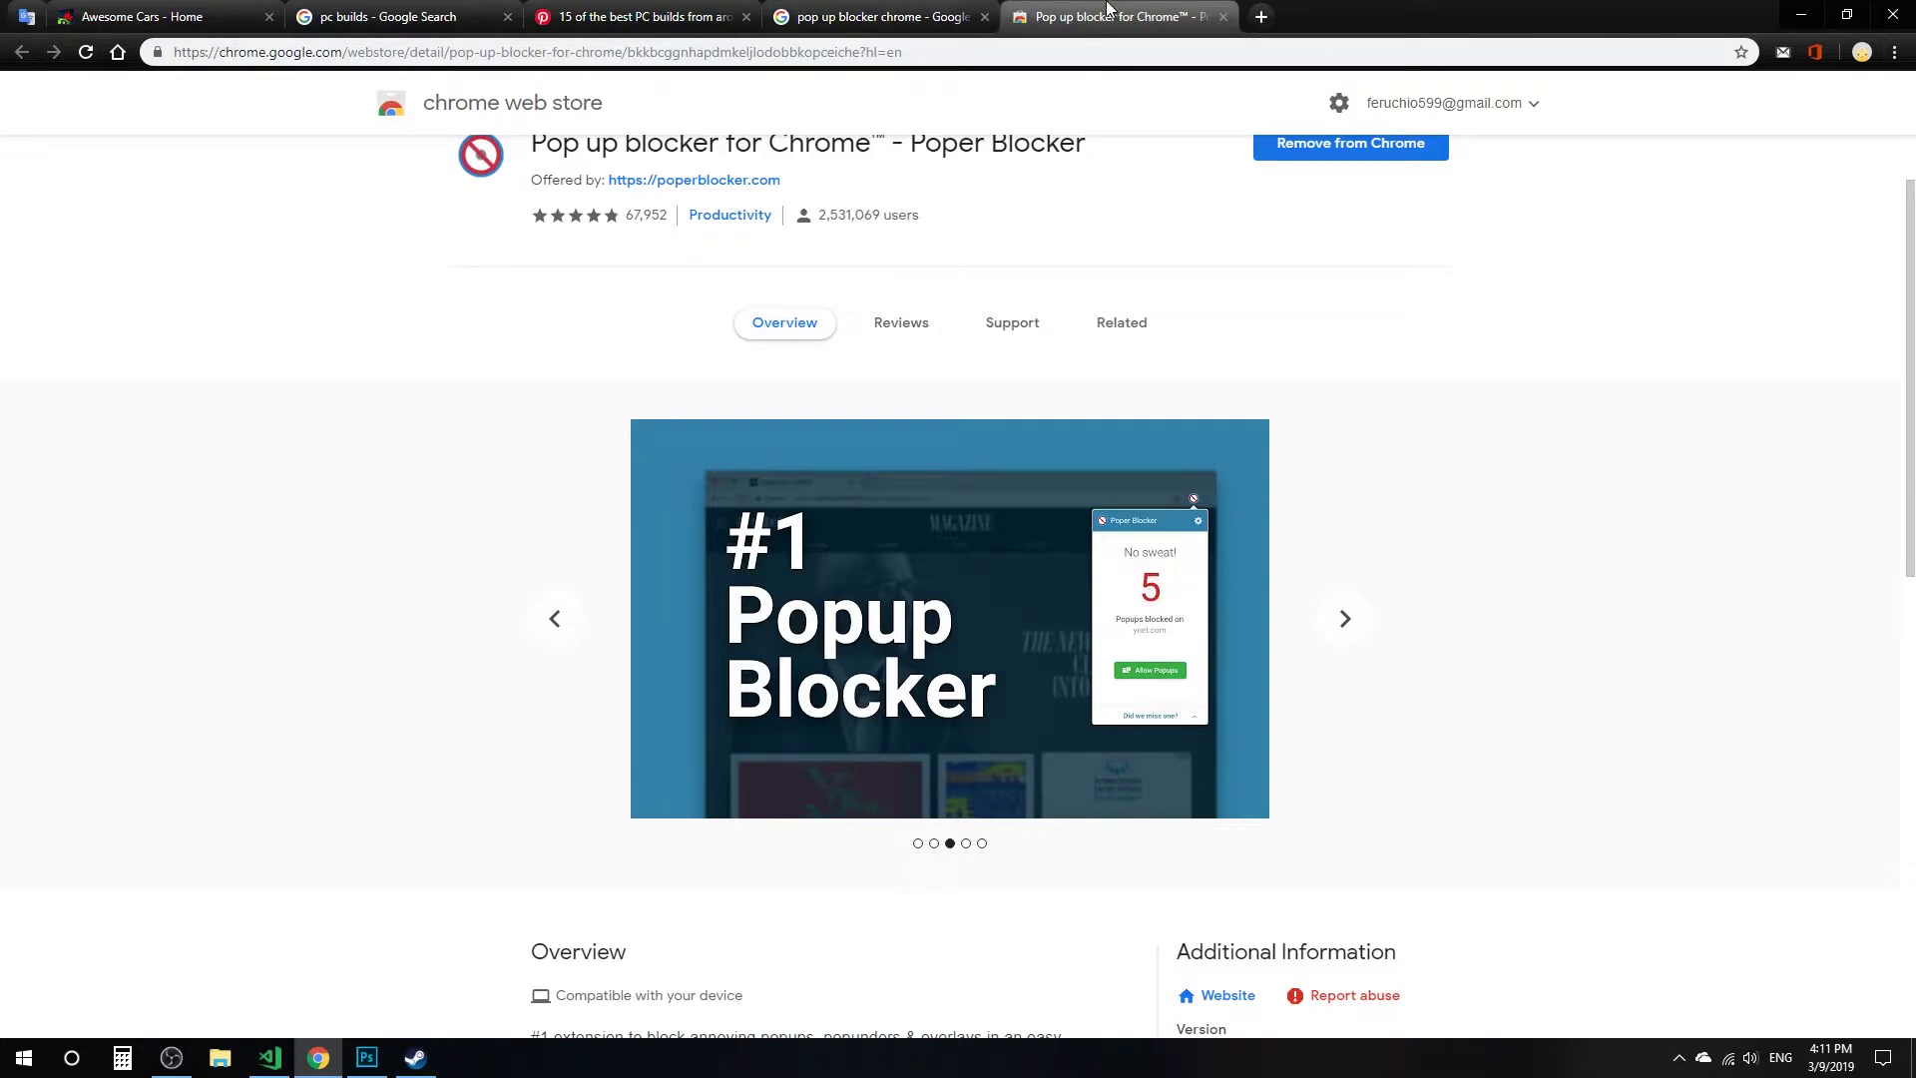
left_click(878, 16)
left_click(1117, 16)
Allow popups on the Pinterest site from the Poper Blocker panel.
key("ctrl+shift+Tab")
key("ctrl+shift+Tab")
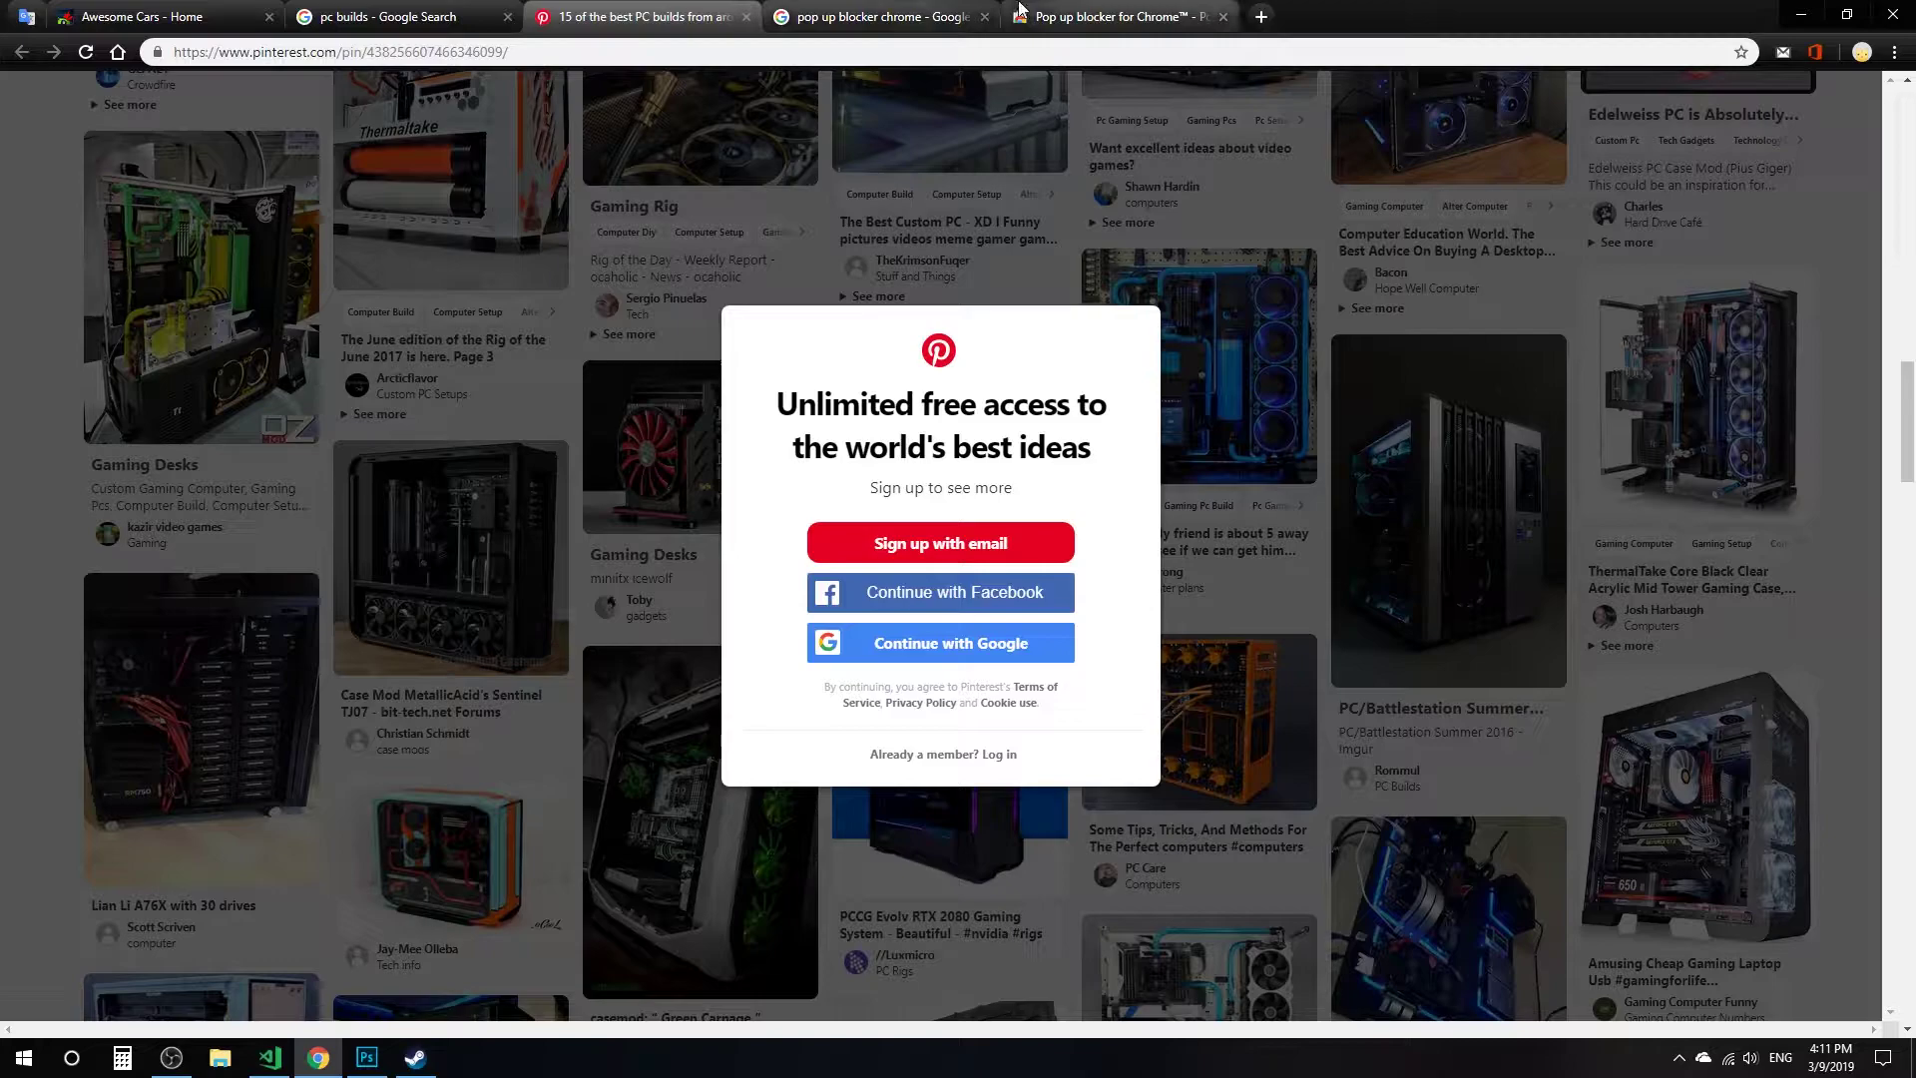
left_click(1891, 52)
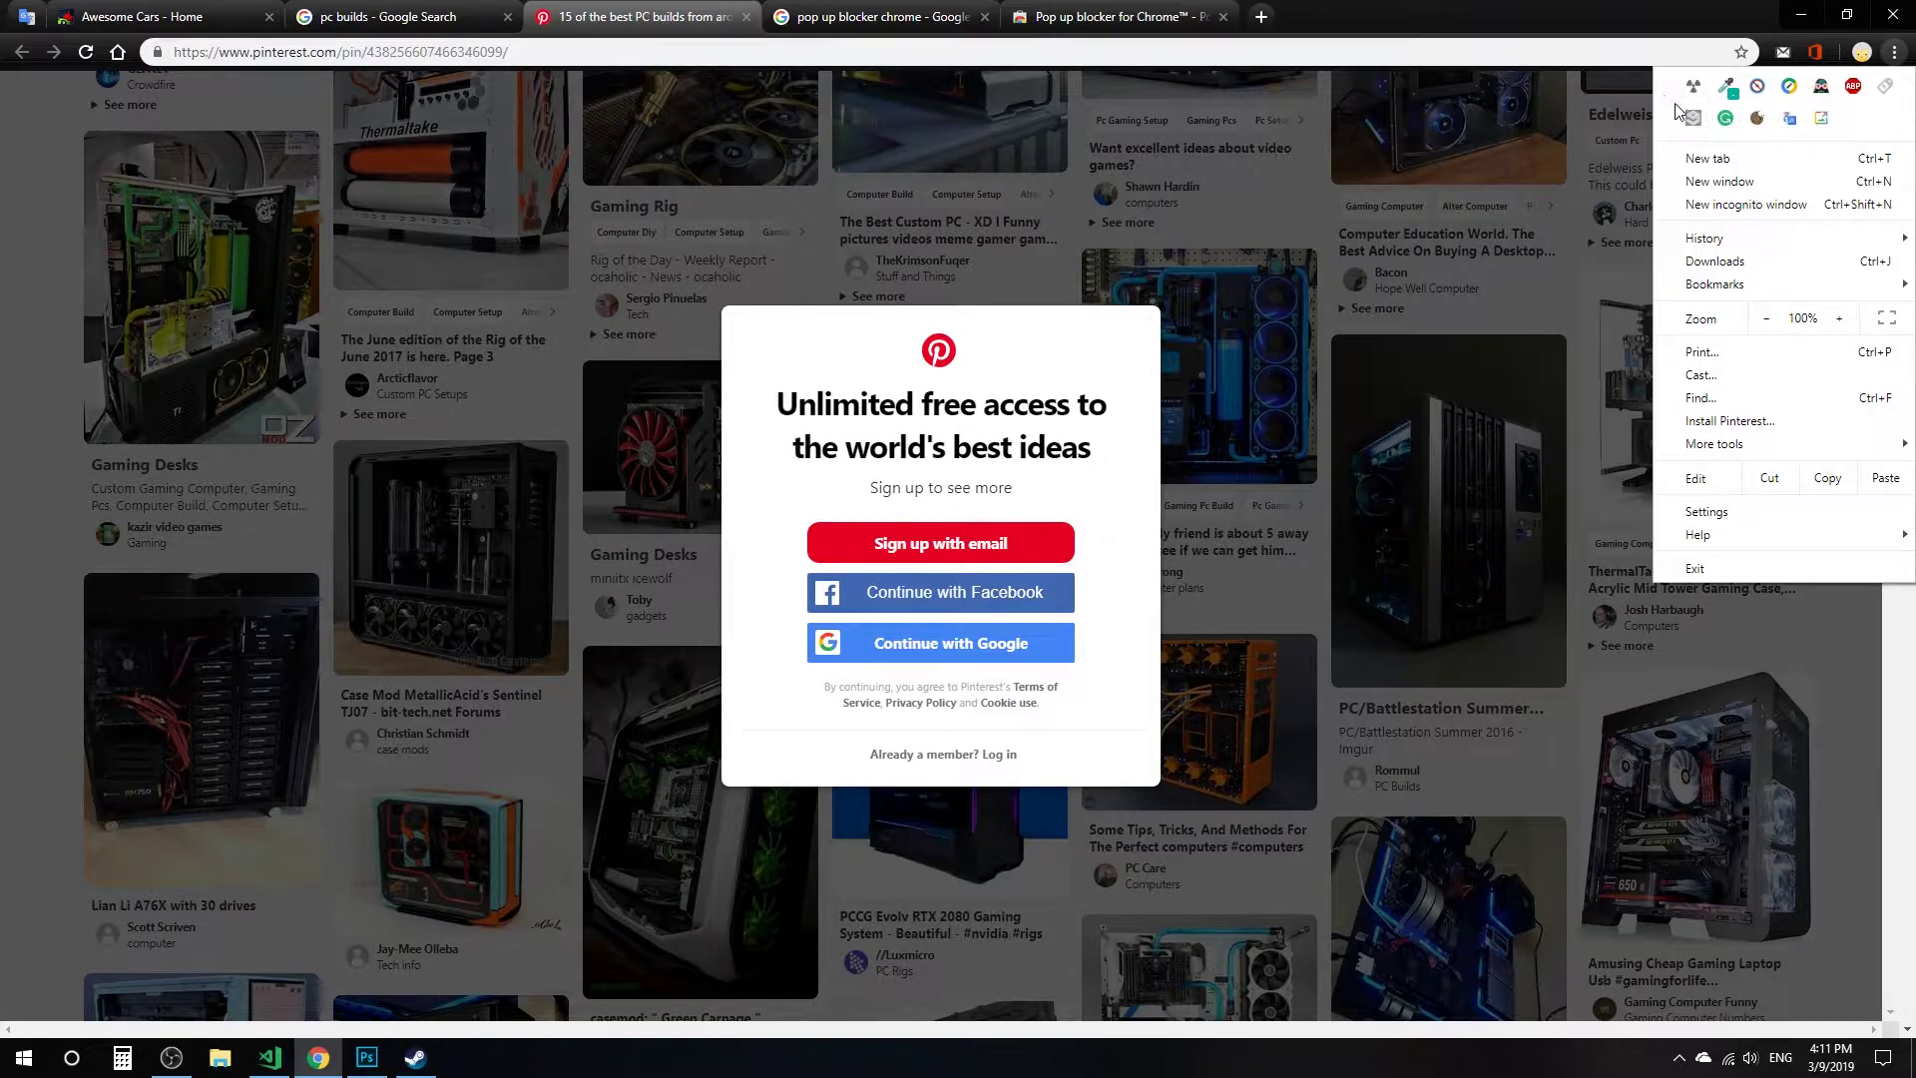
left_click(1758, 88)
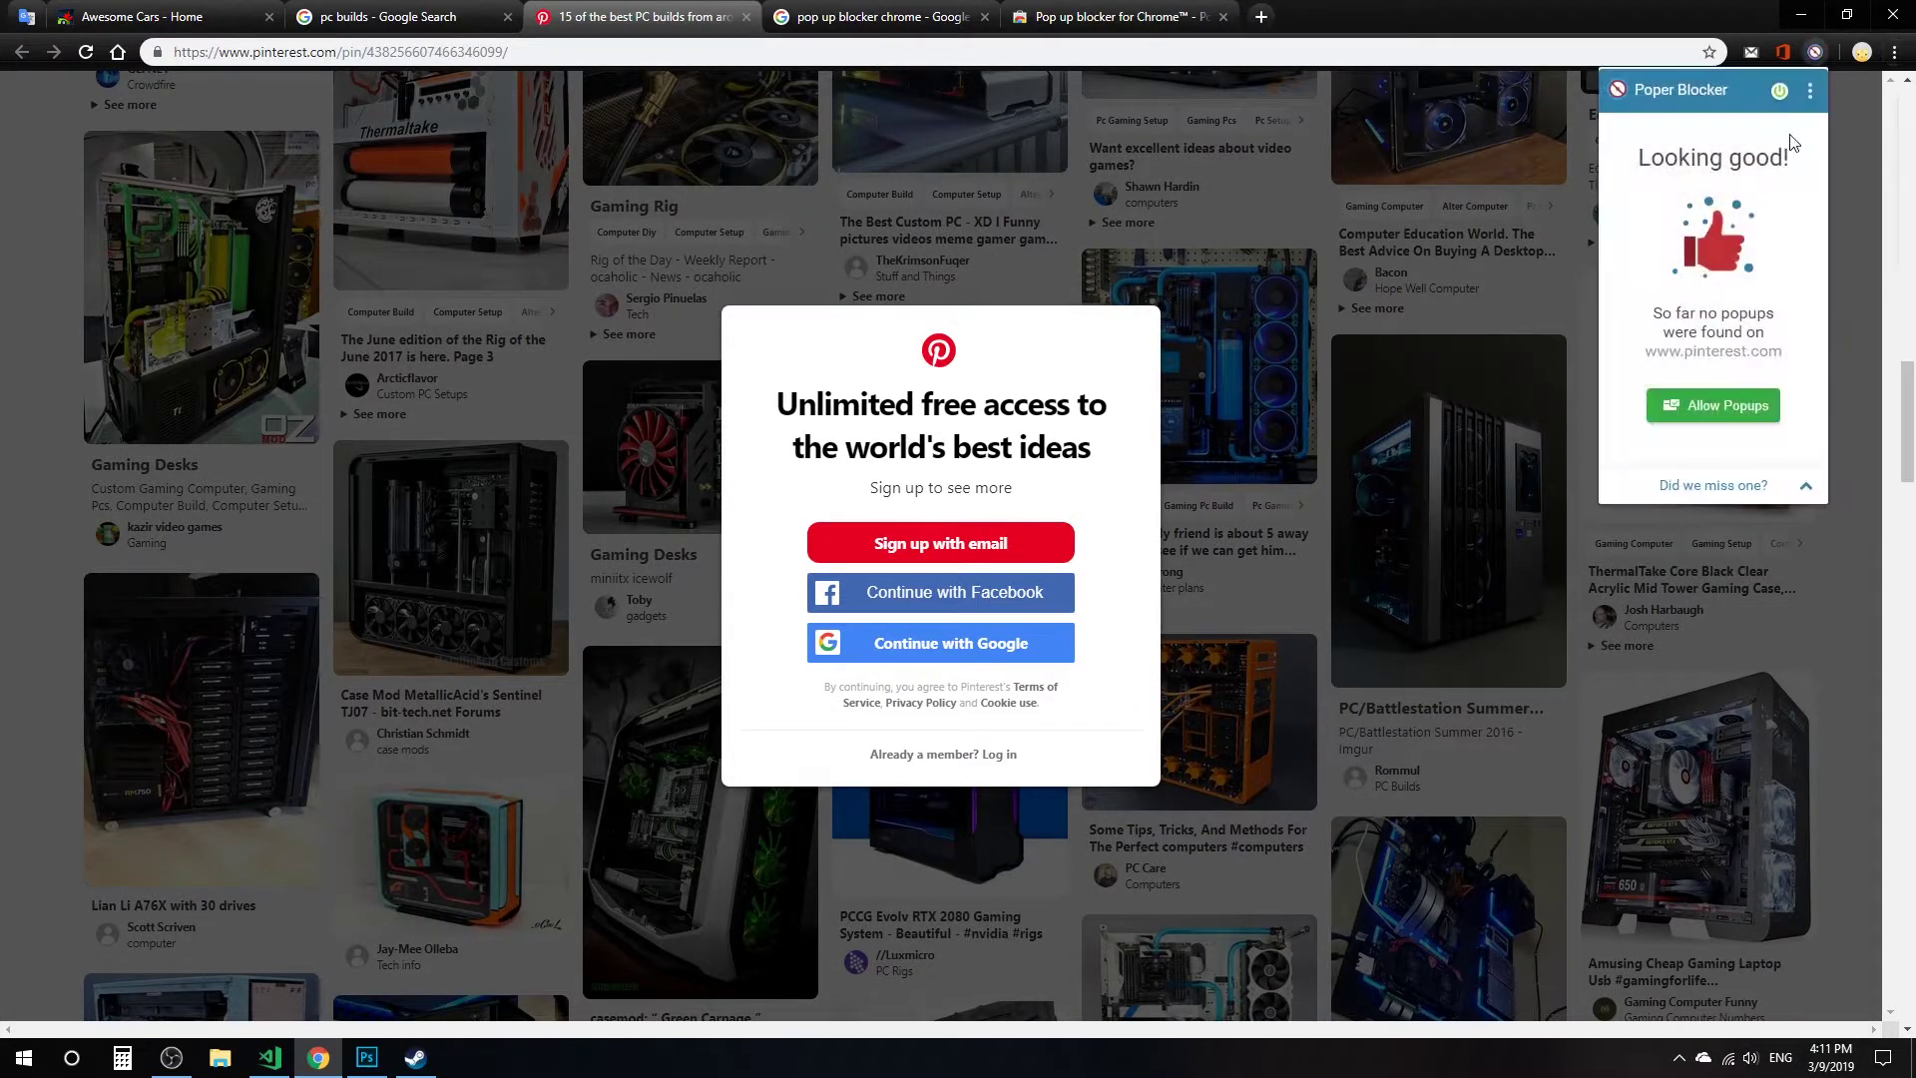
left_click(1725, 415)
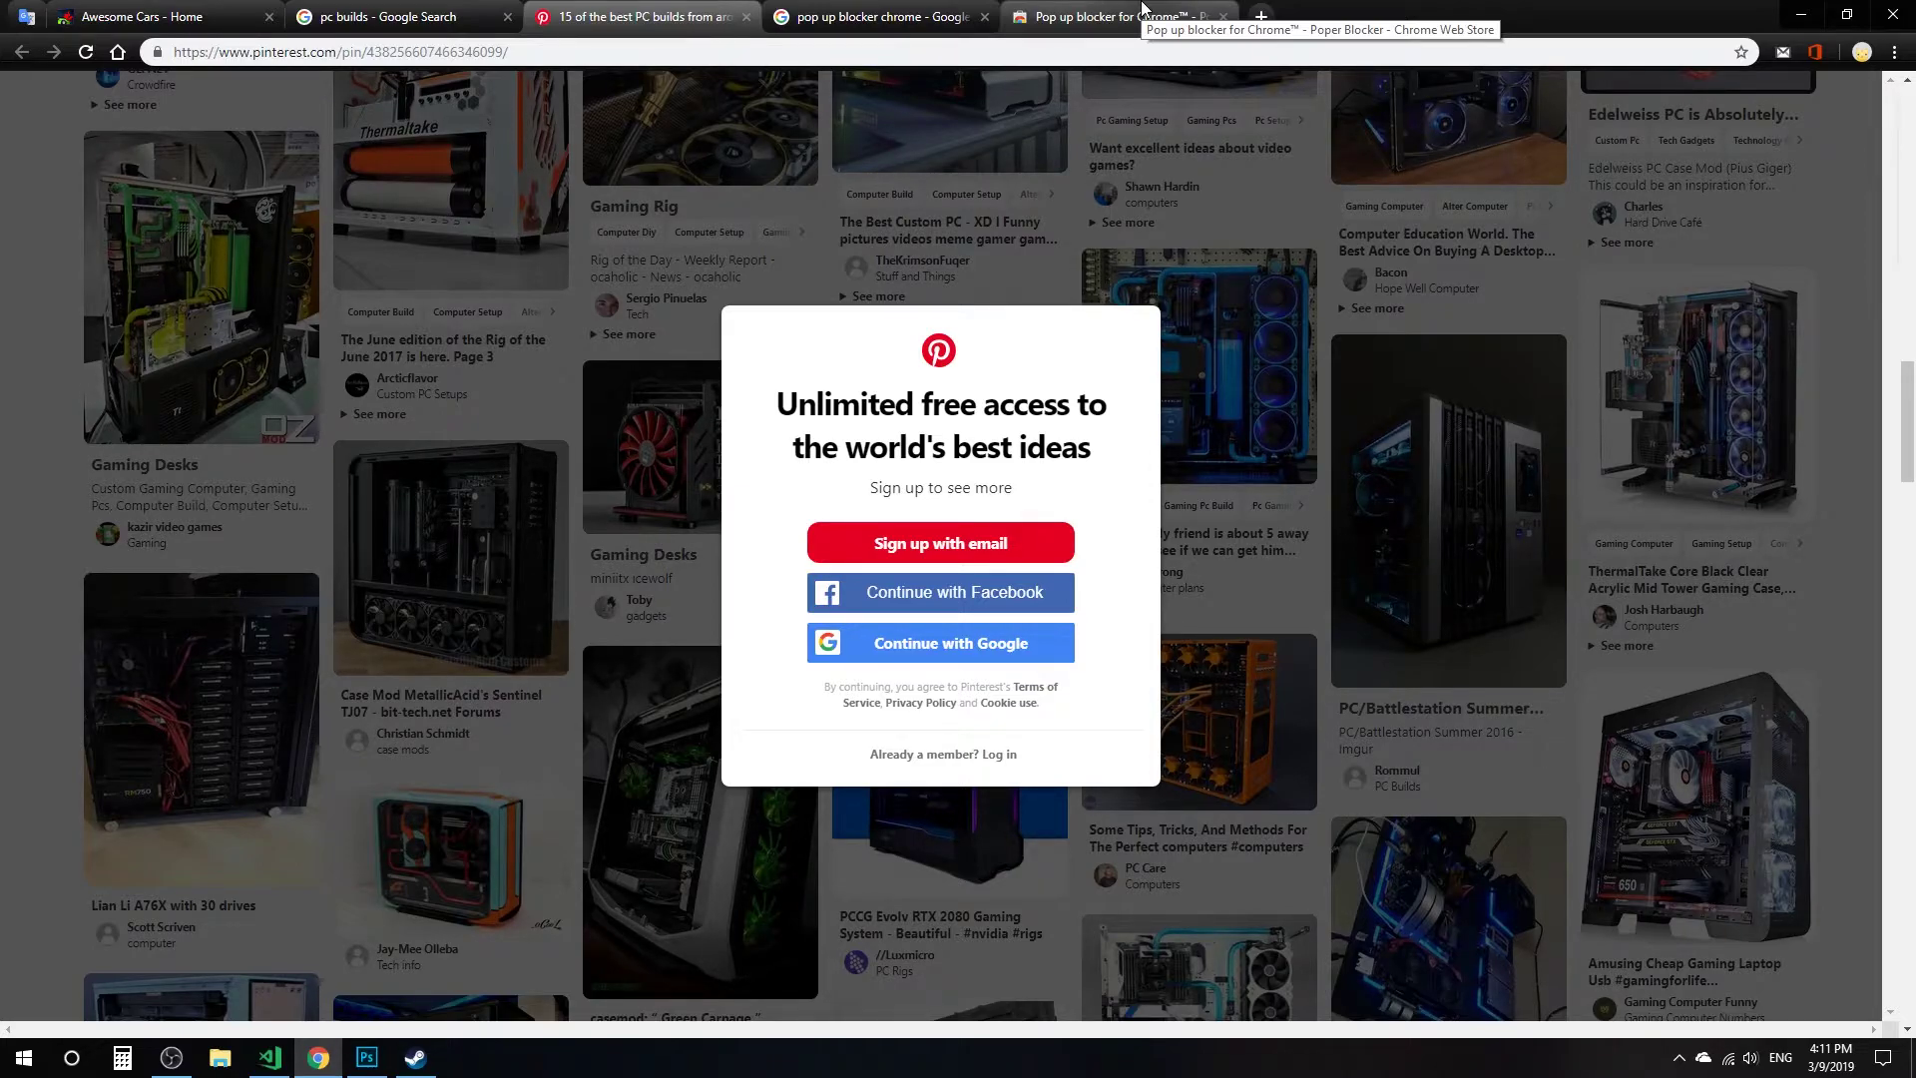
Glance at the Web Store tab, then return to the still-covered Pinterest pin.
left_click(1142, 12)
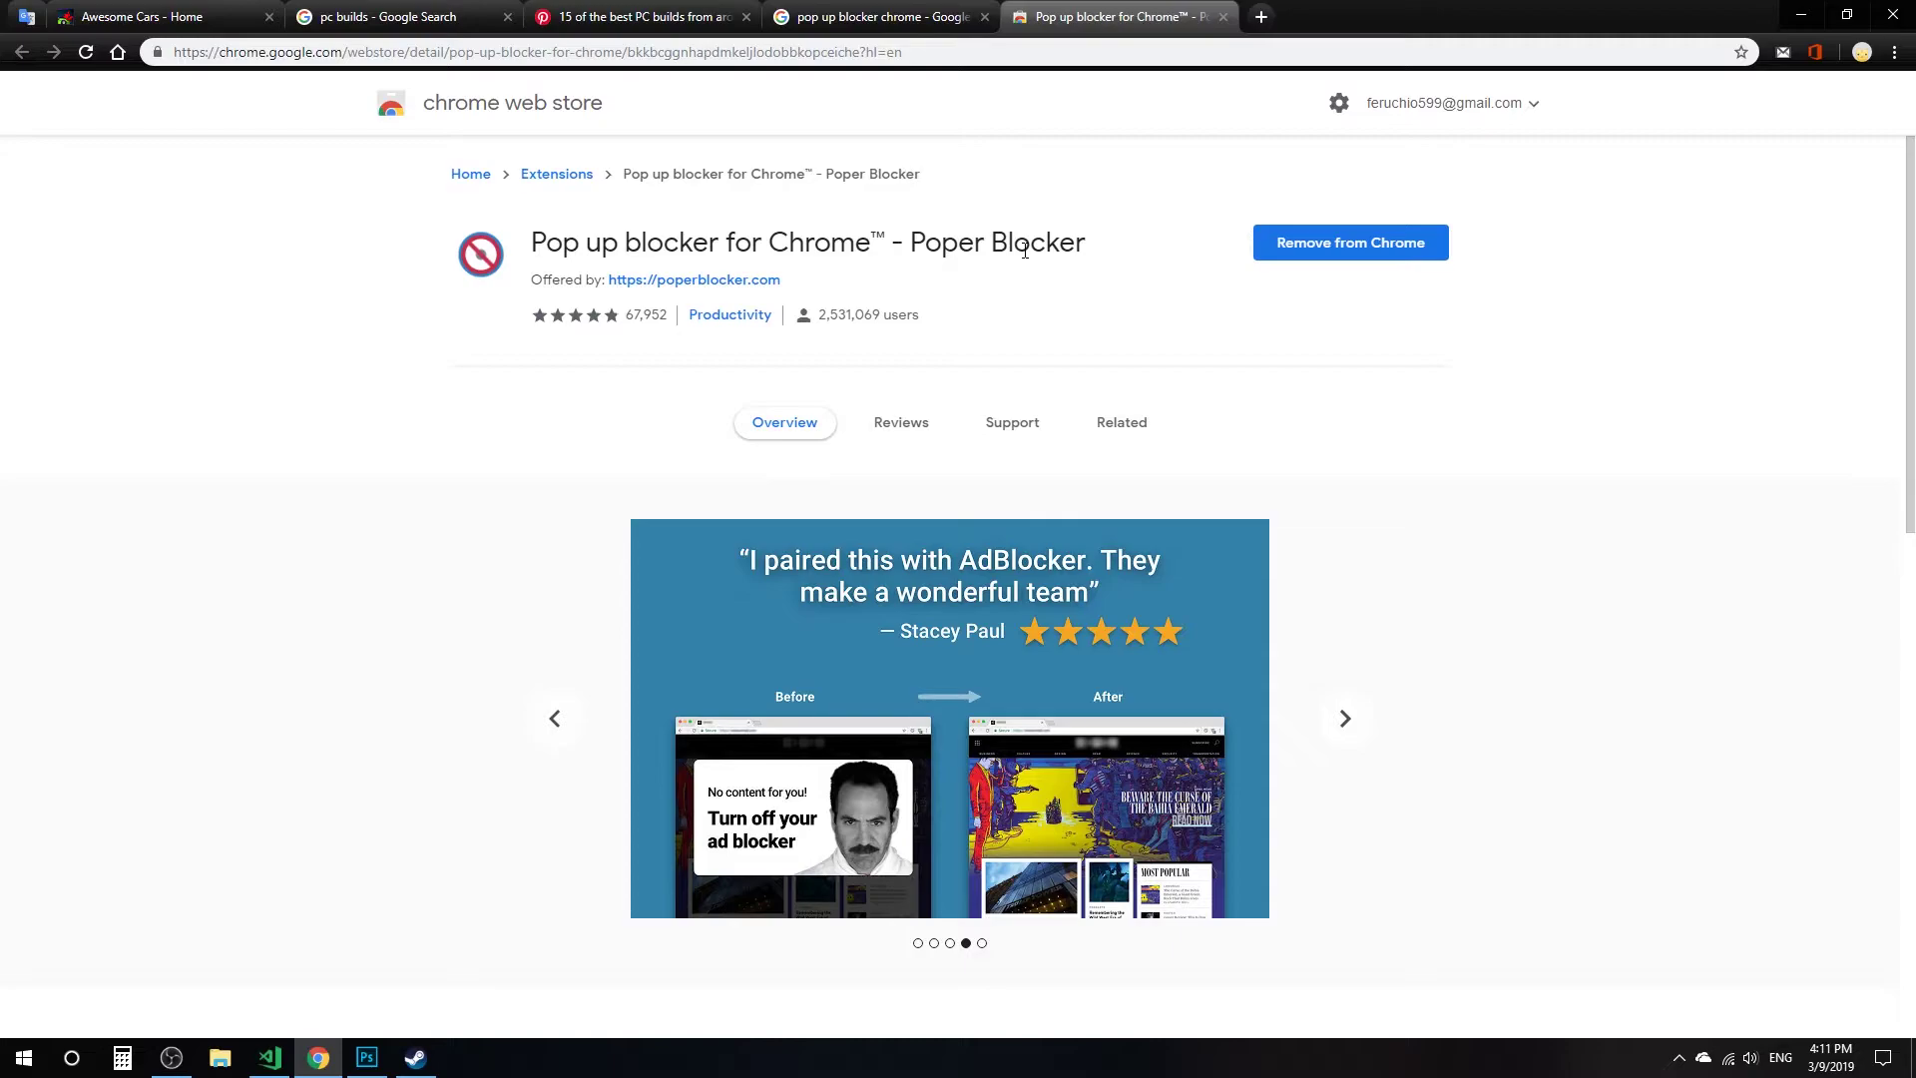
left_click(643, 17)
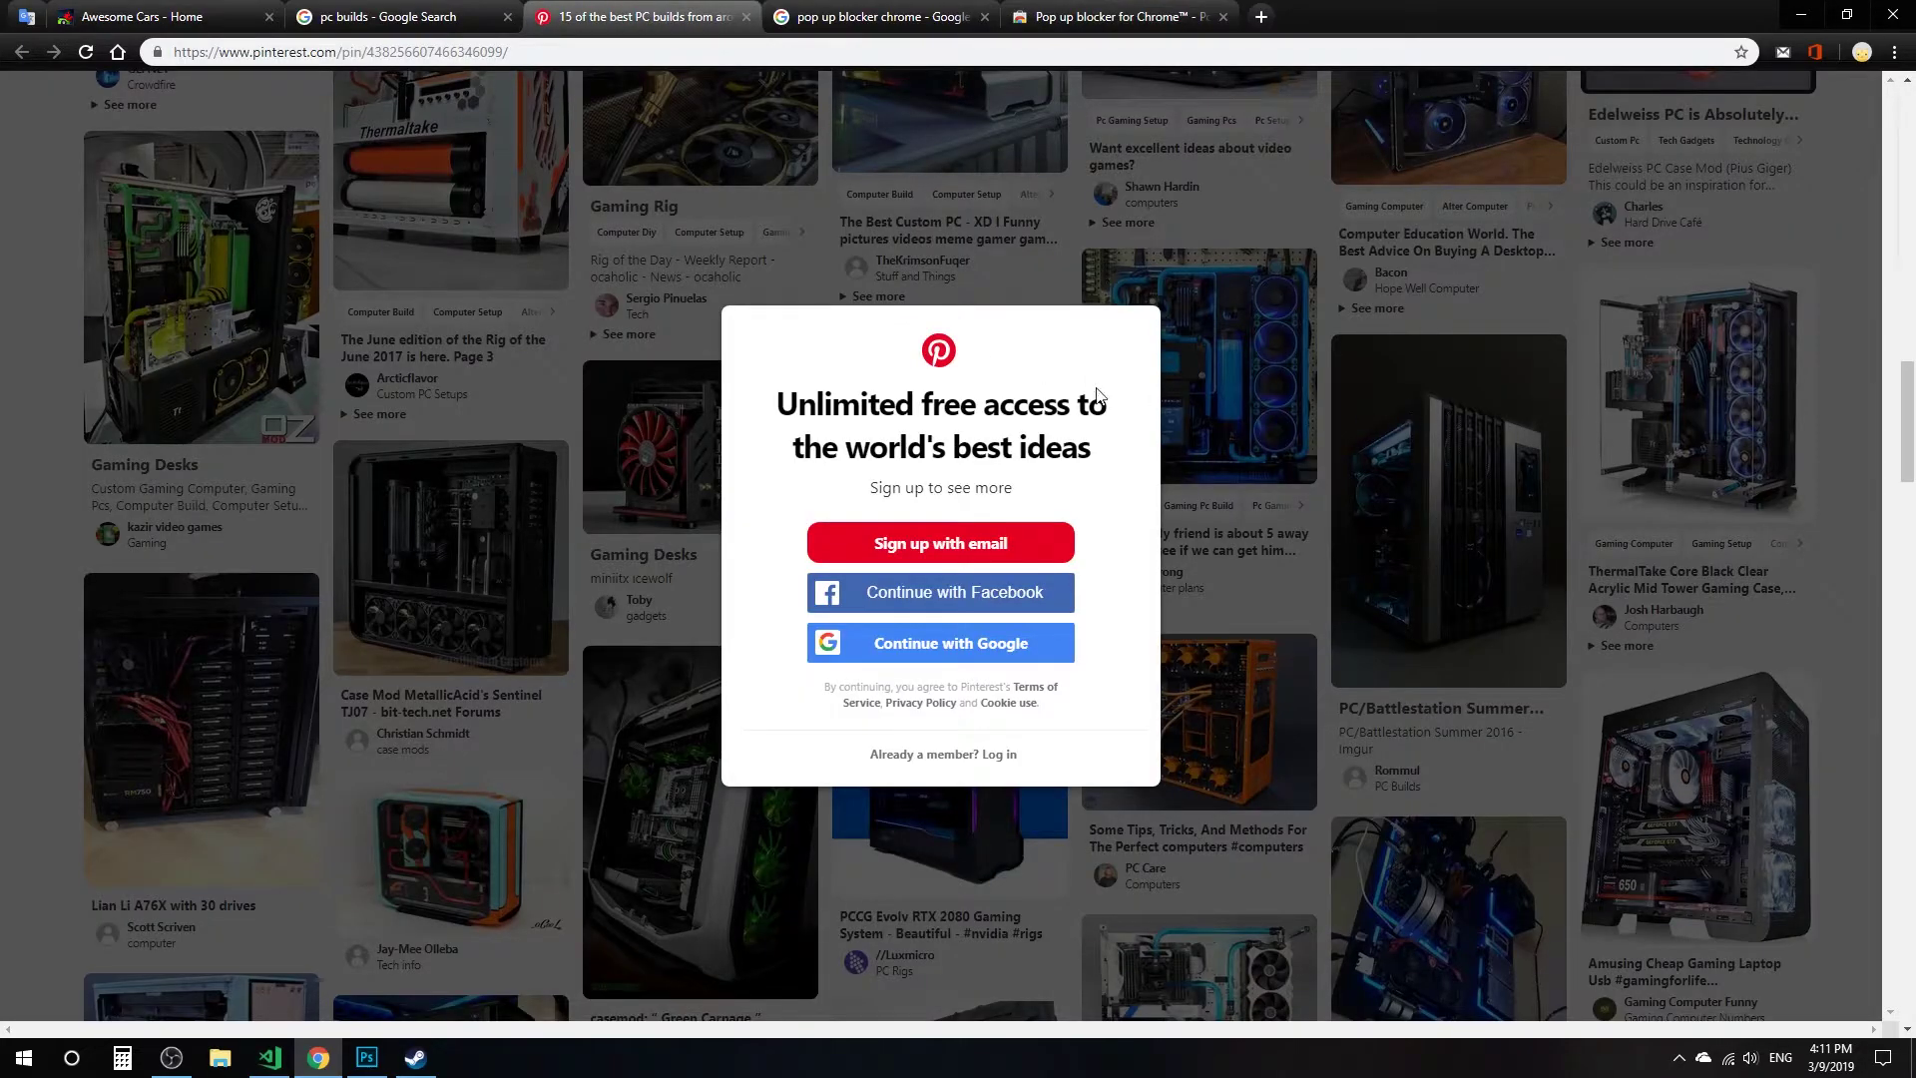
scroll(1243, 477, "down", 3)
scroll(1295, 481, "up", 5)
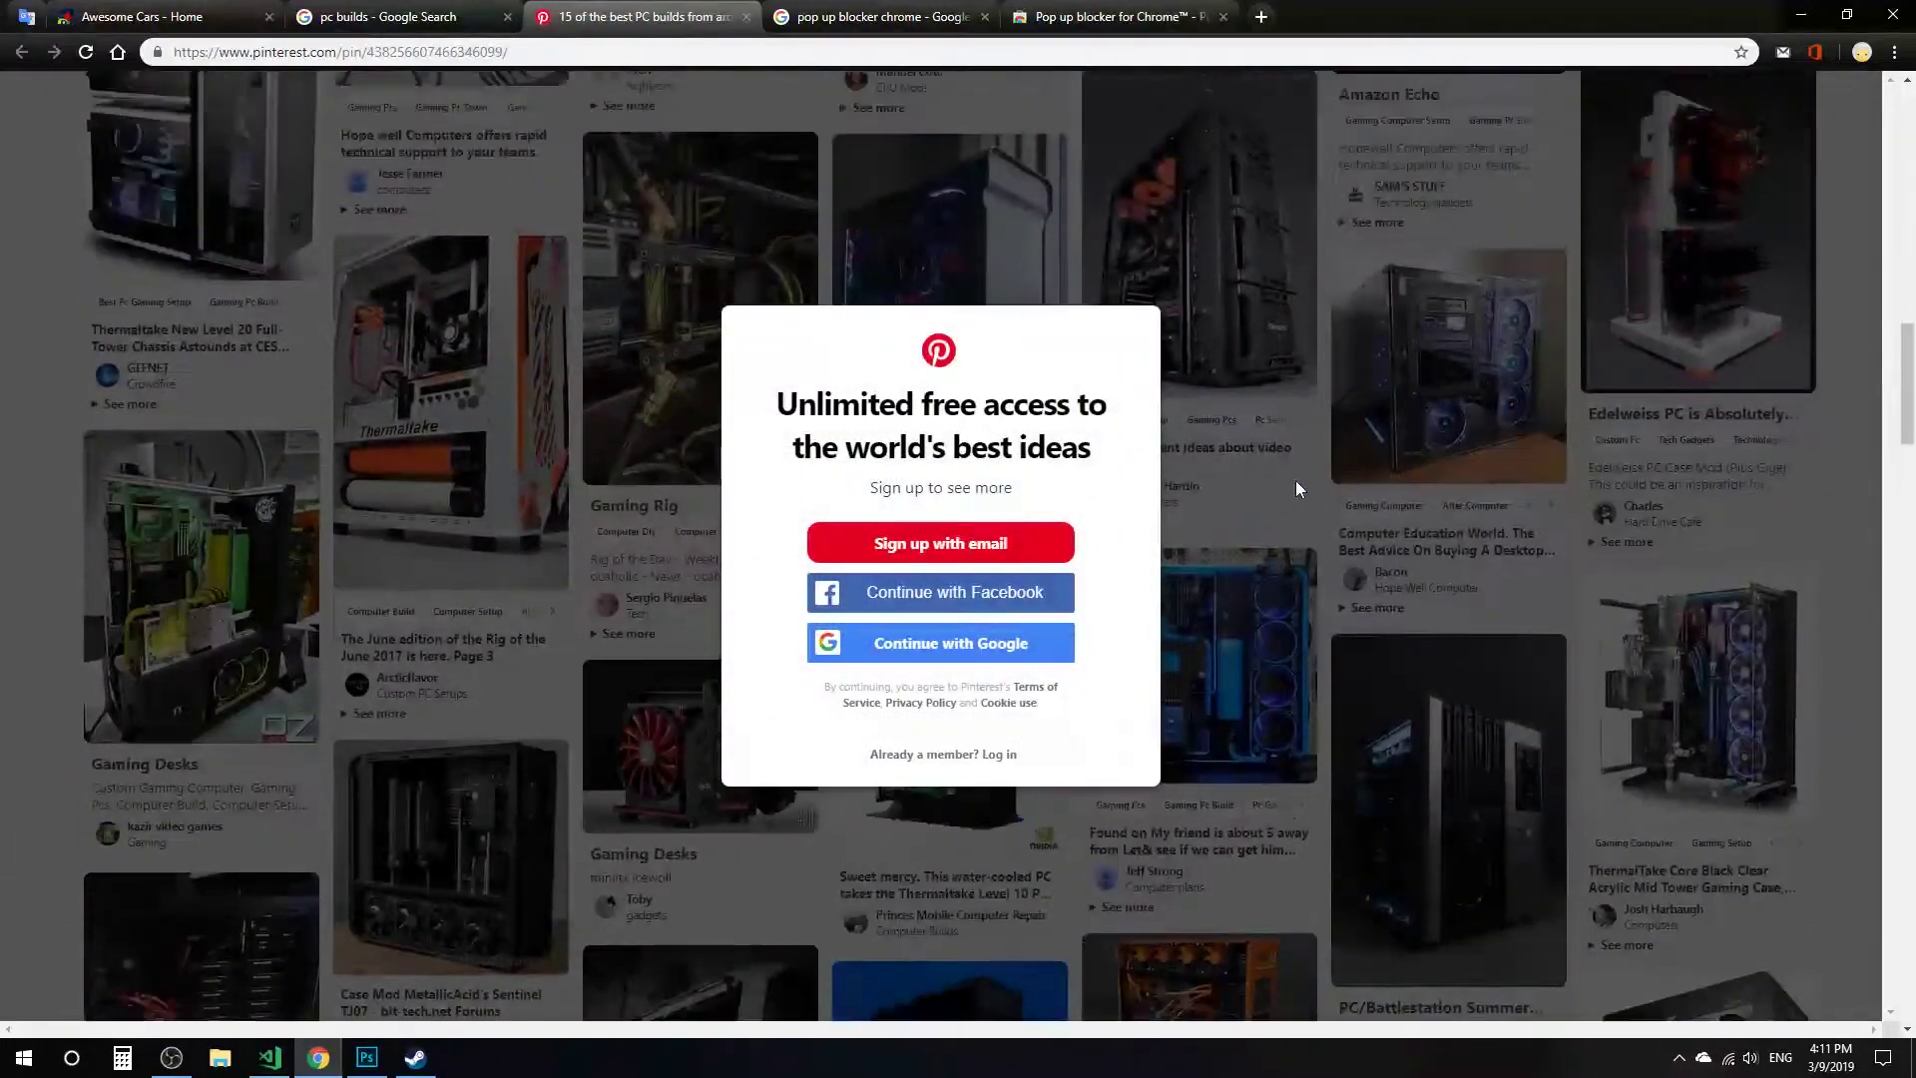
Remove the Pinterest sign-up overlay with Remove Overlay from the page menu.
right_click(1294, 443)
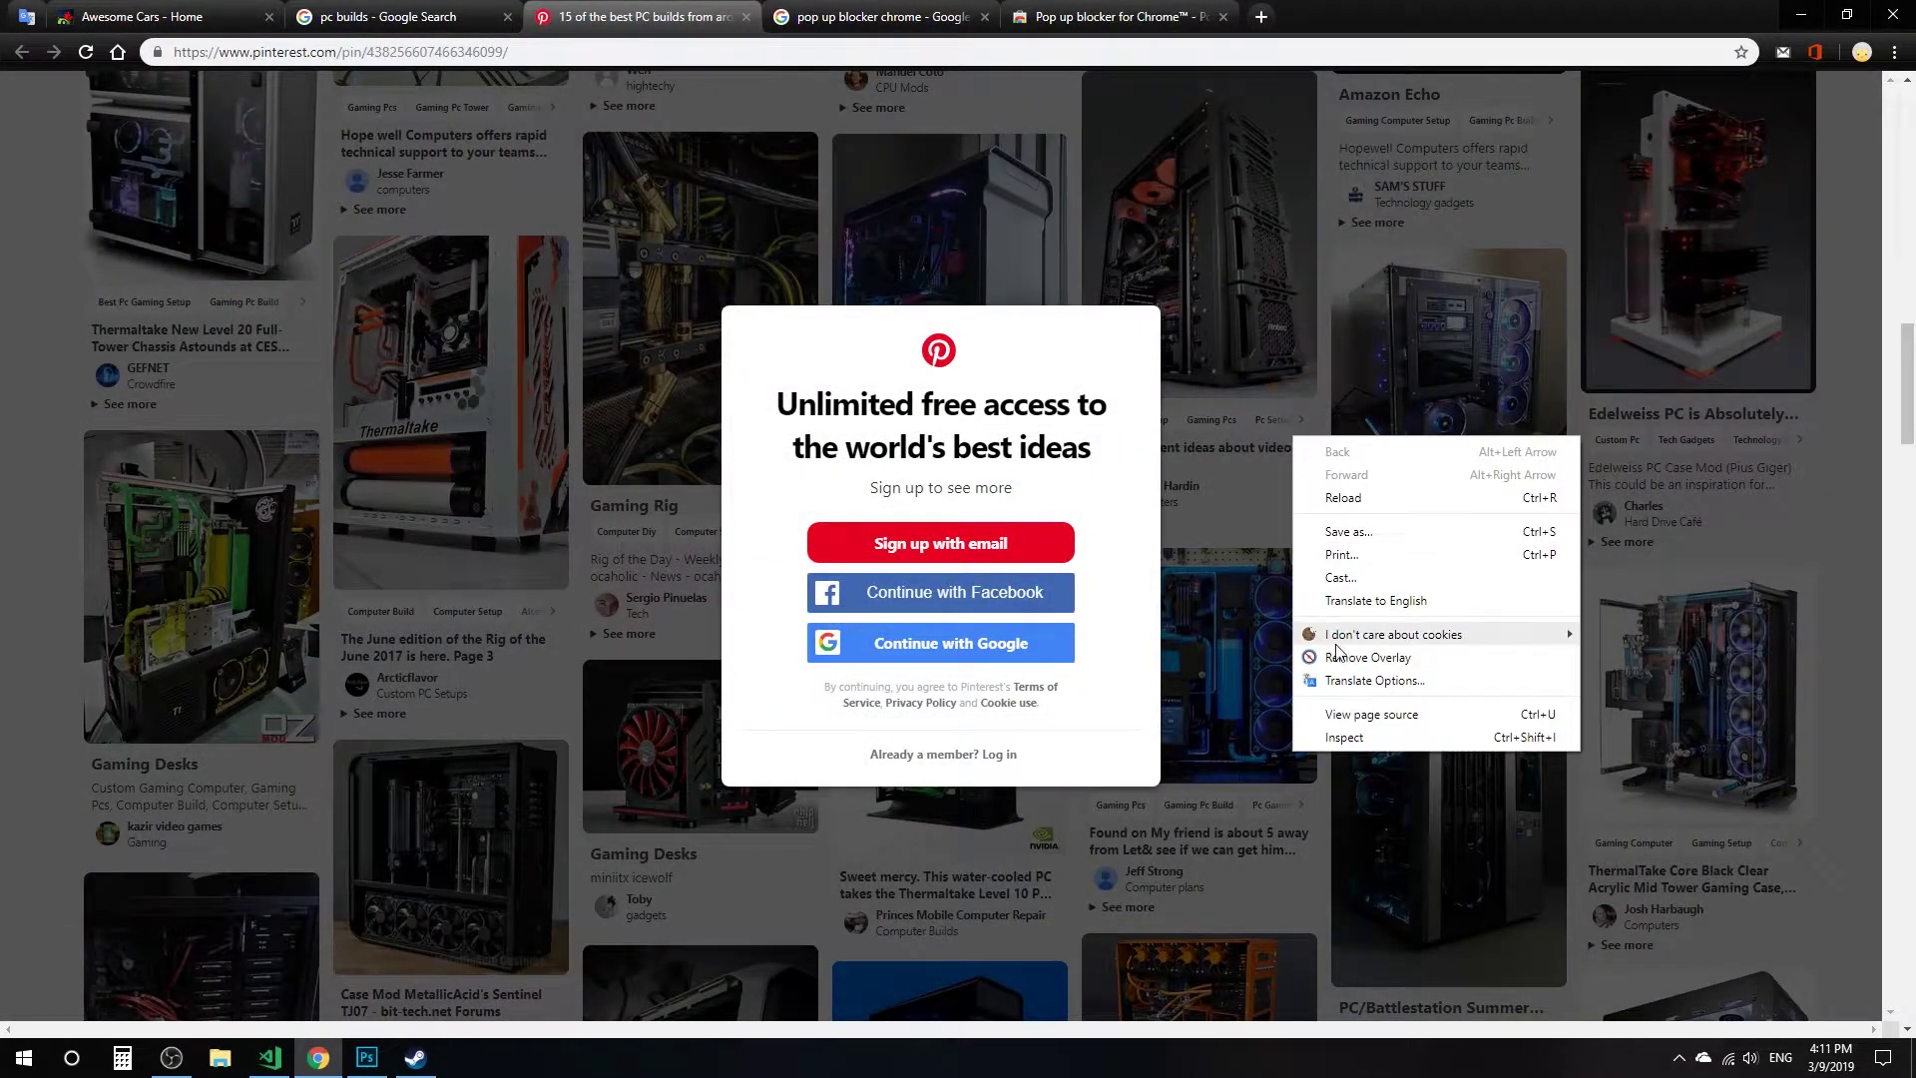
left_click(1406, 659)
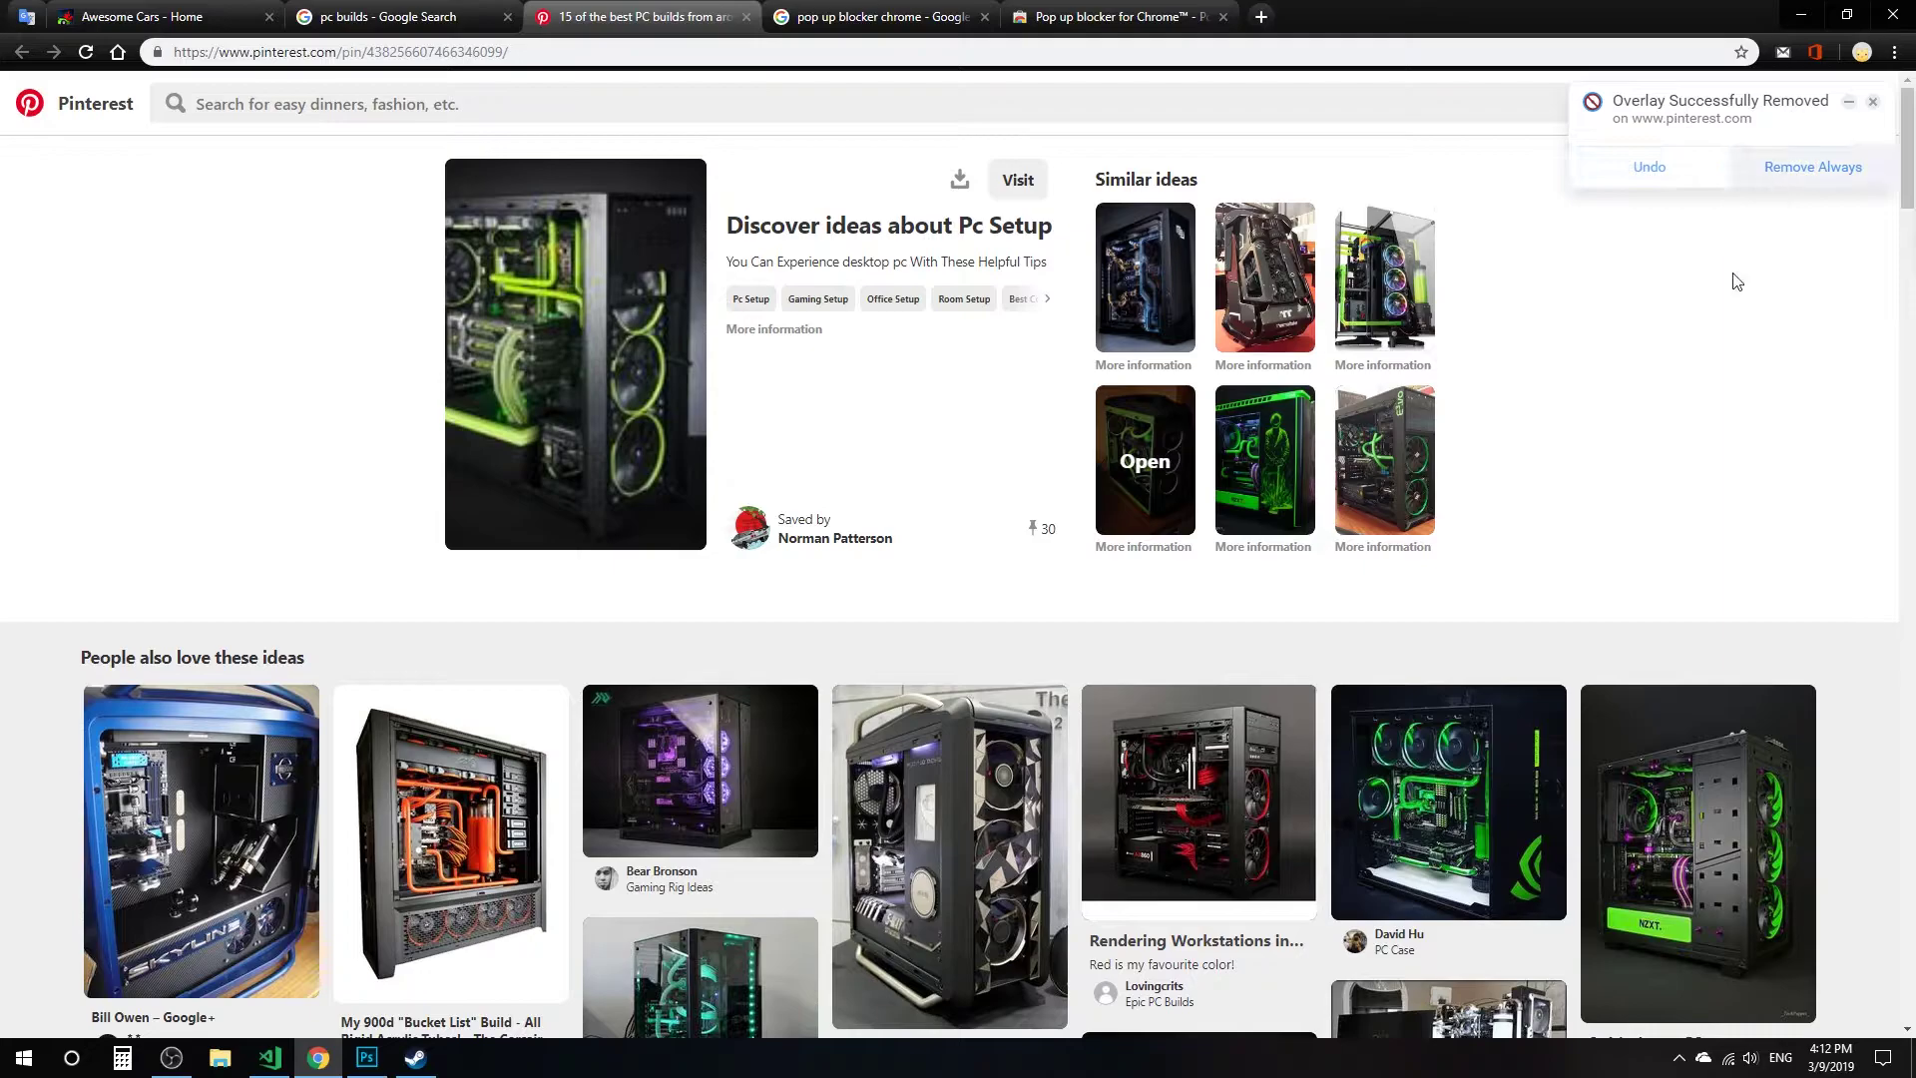
scroll(1673, 507, "down", 3)
scroll(1673, 507, "down", 3)
scroll(1828, 465, "down", 5)
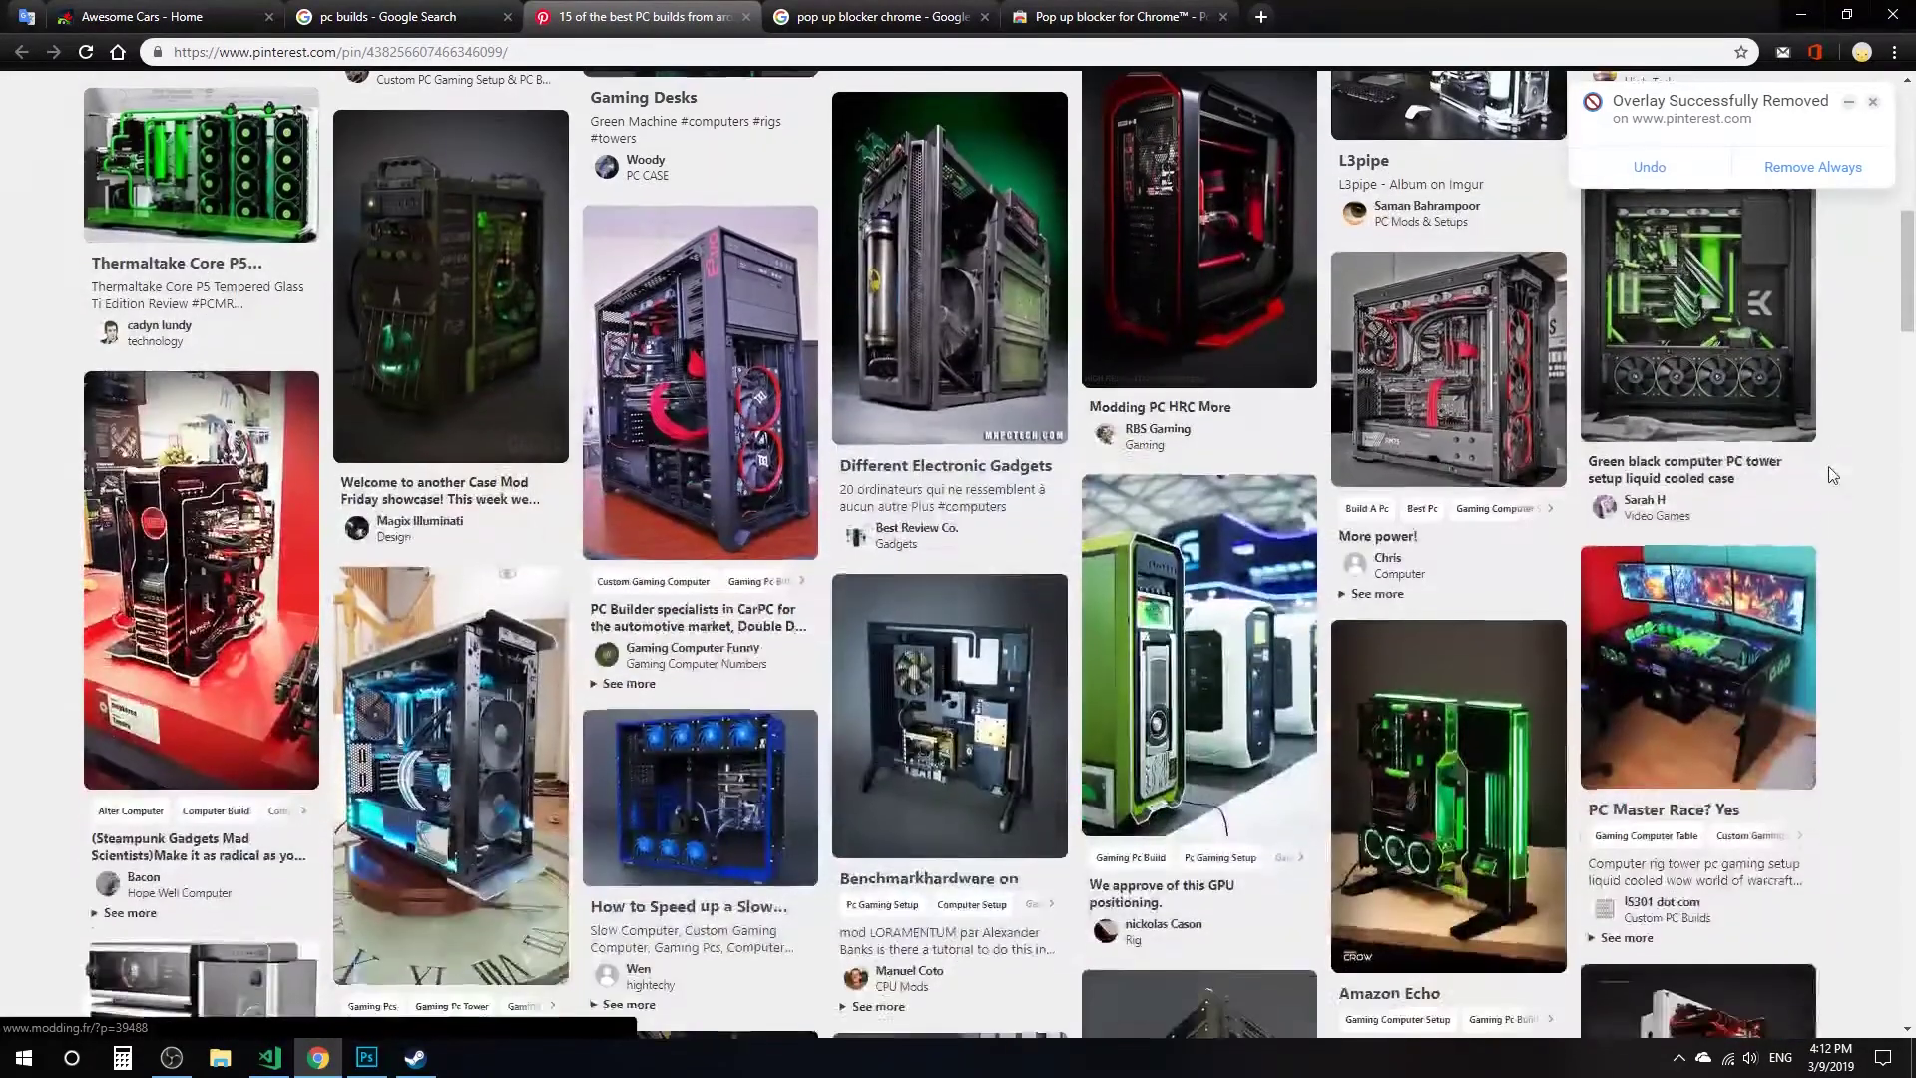
scroll(1716, 519, "down", 2)
Scroll up and down through the now-unblocked PC build pin grid.
scroll(1620, 572, "down", 5)
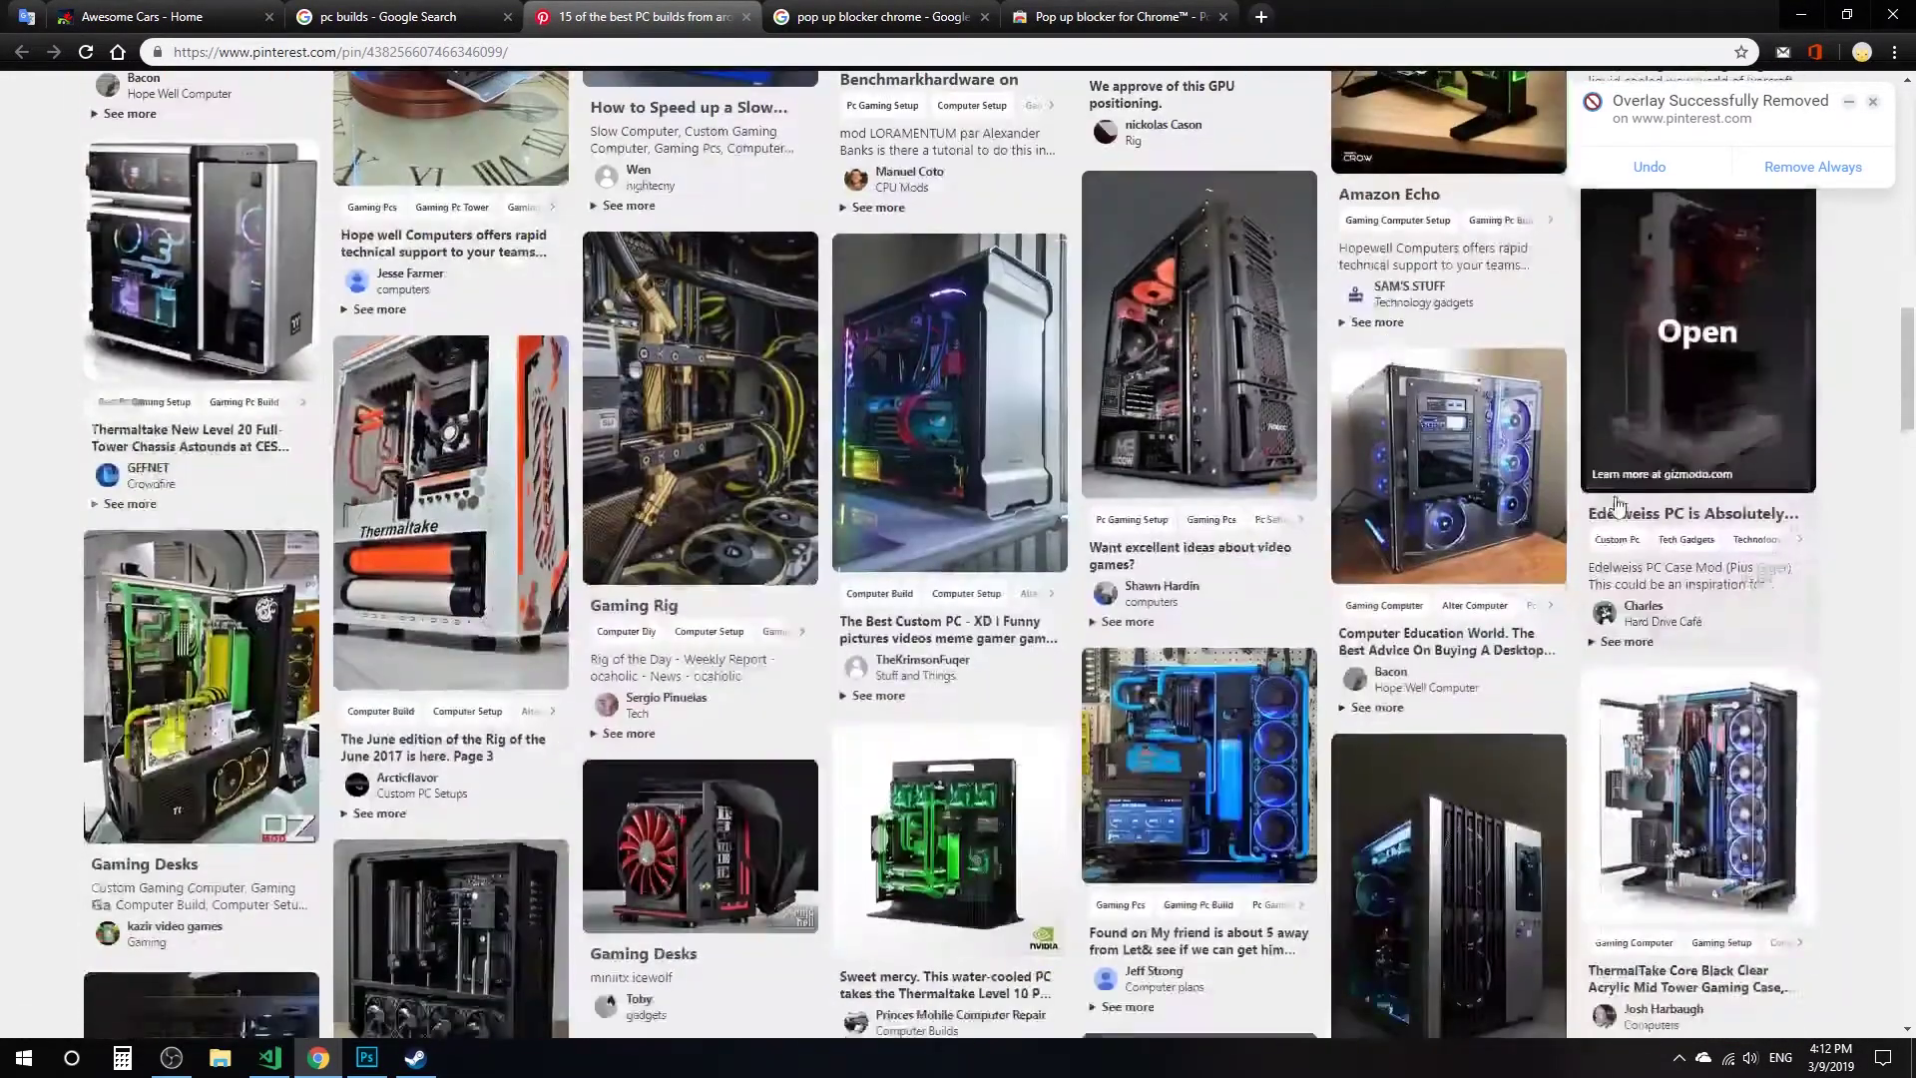
scroll(1237, 514, "down", 3)
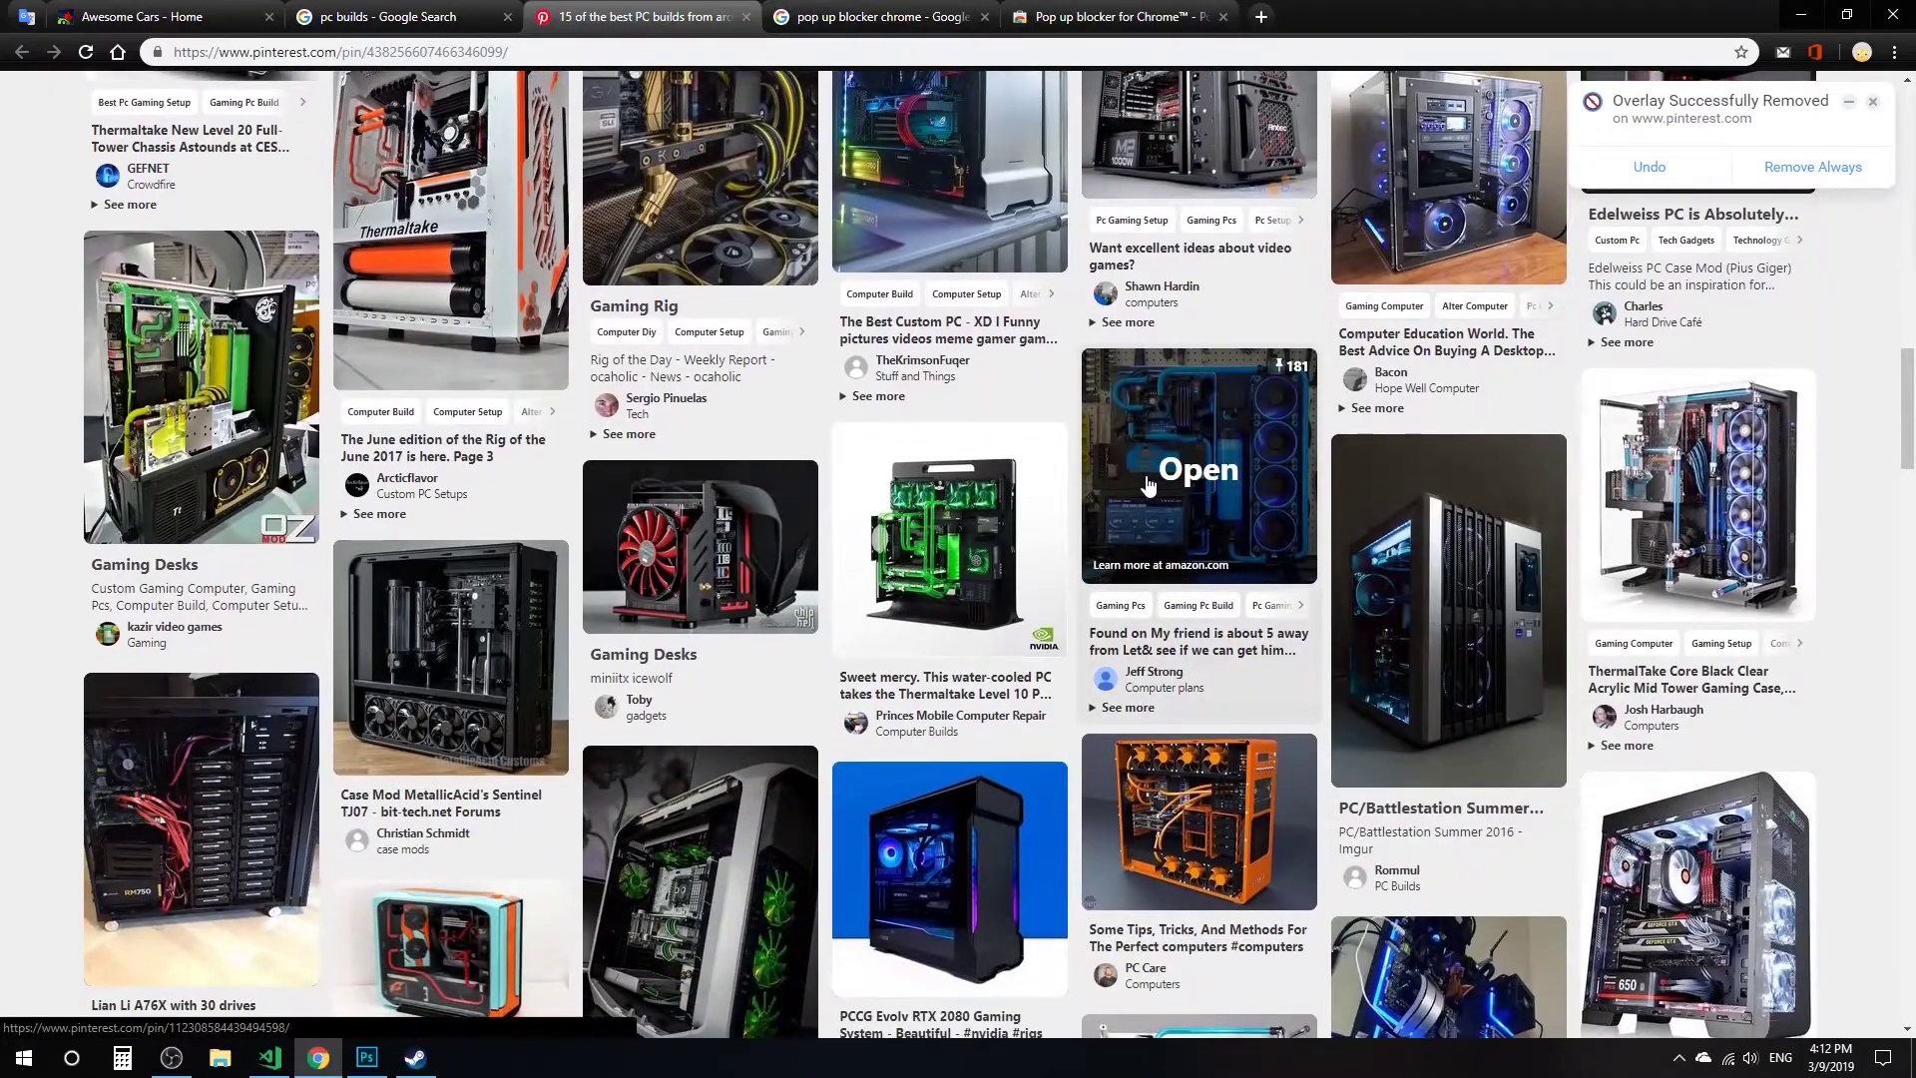
scroll(1242, 529, "down", 5)
scroll(1246, 559, "down", 2)
scroll(1246, 558, "down", 5)
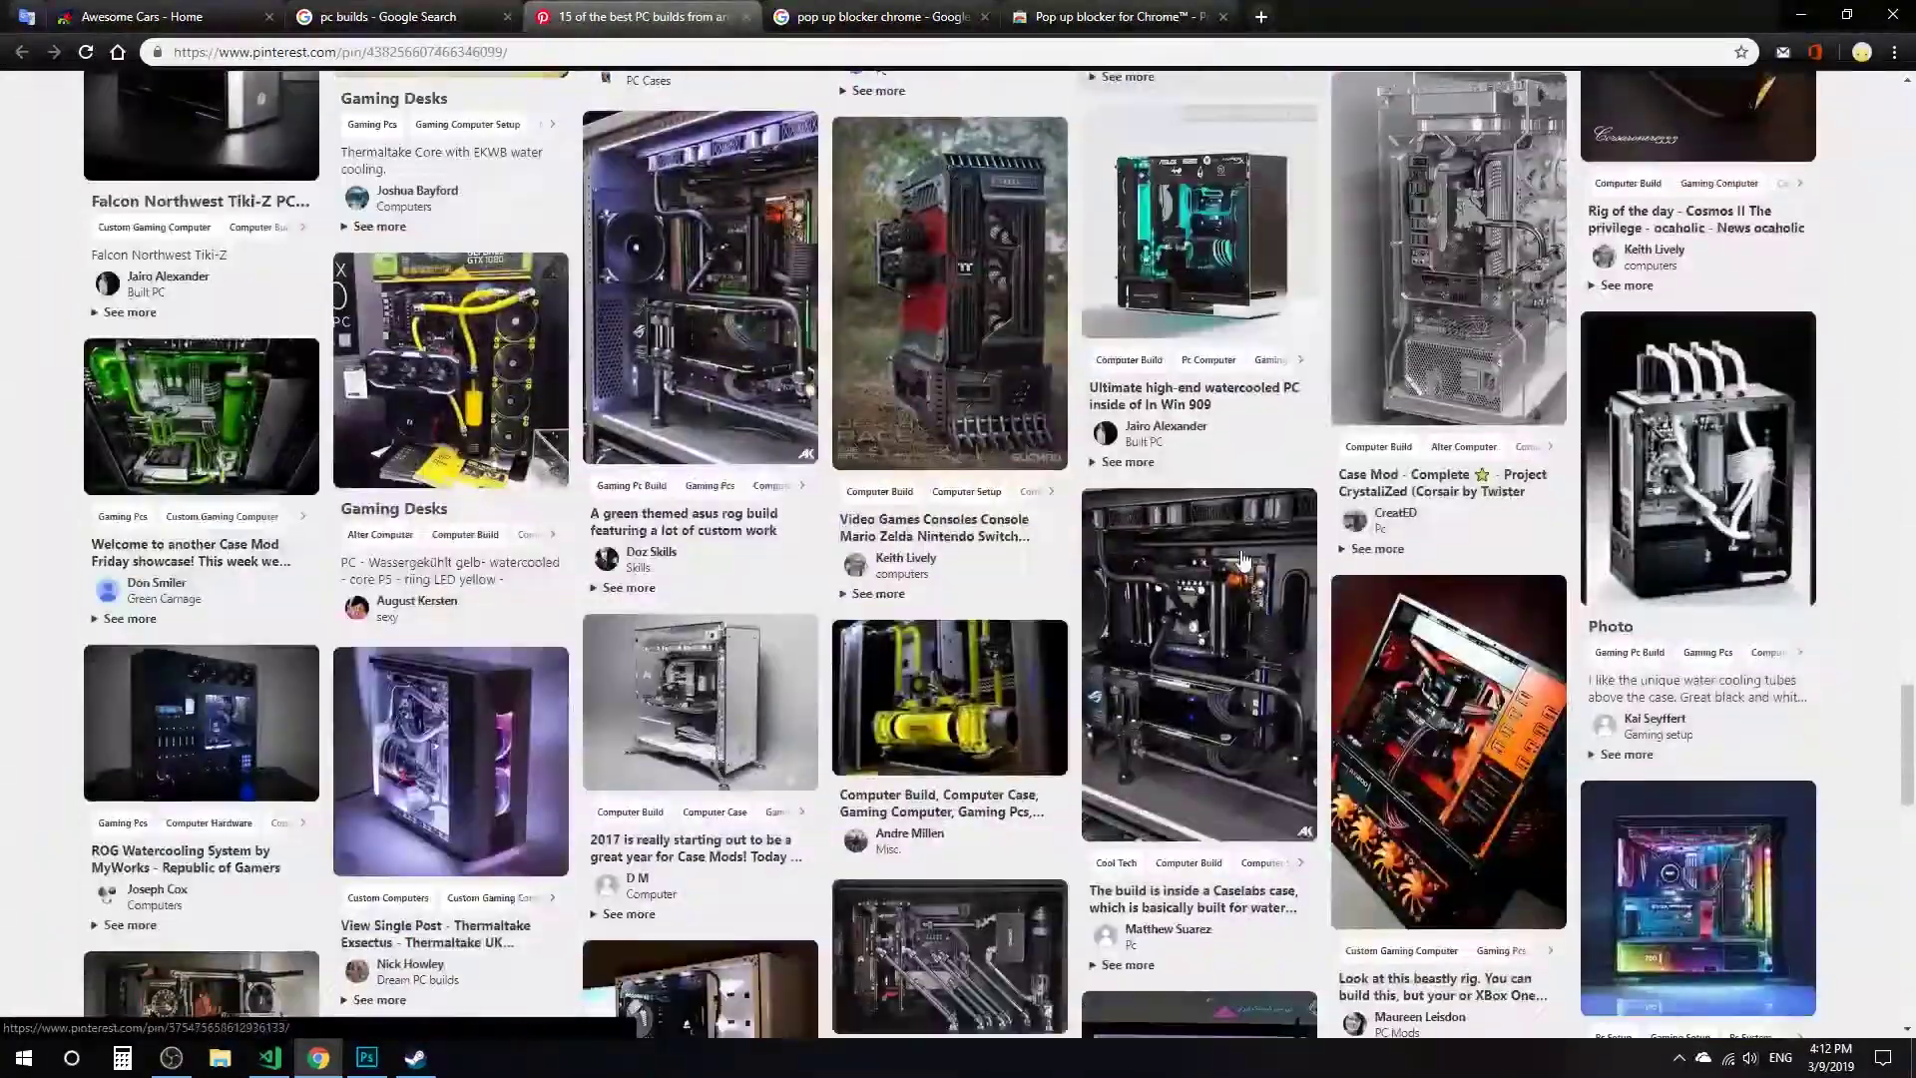
scroll(1237, 539, "down", 5)
scroll(1222, 509, "down", 5)
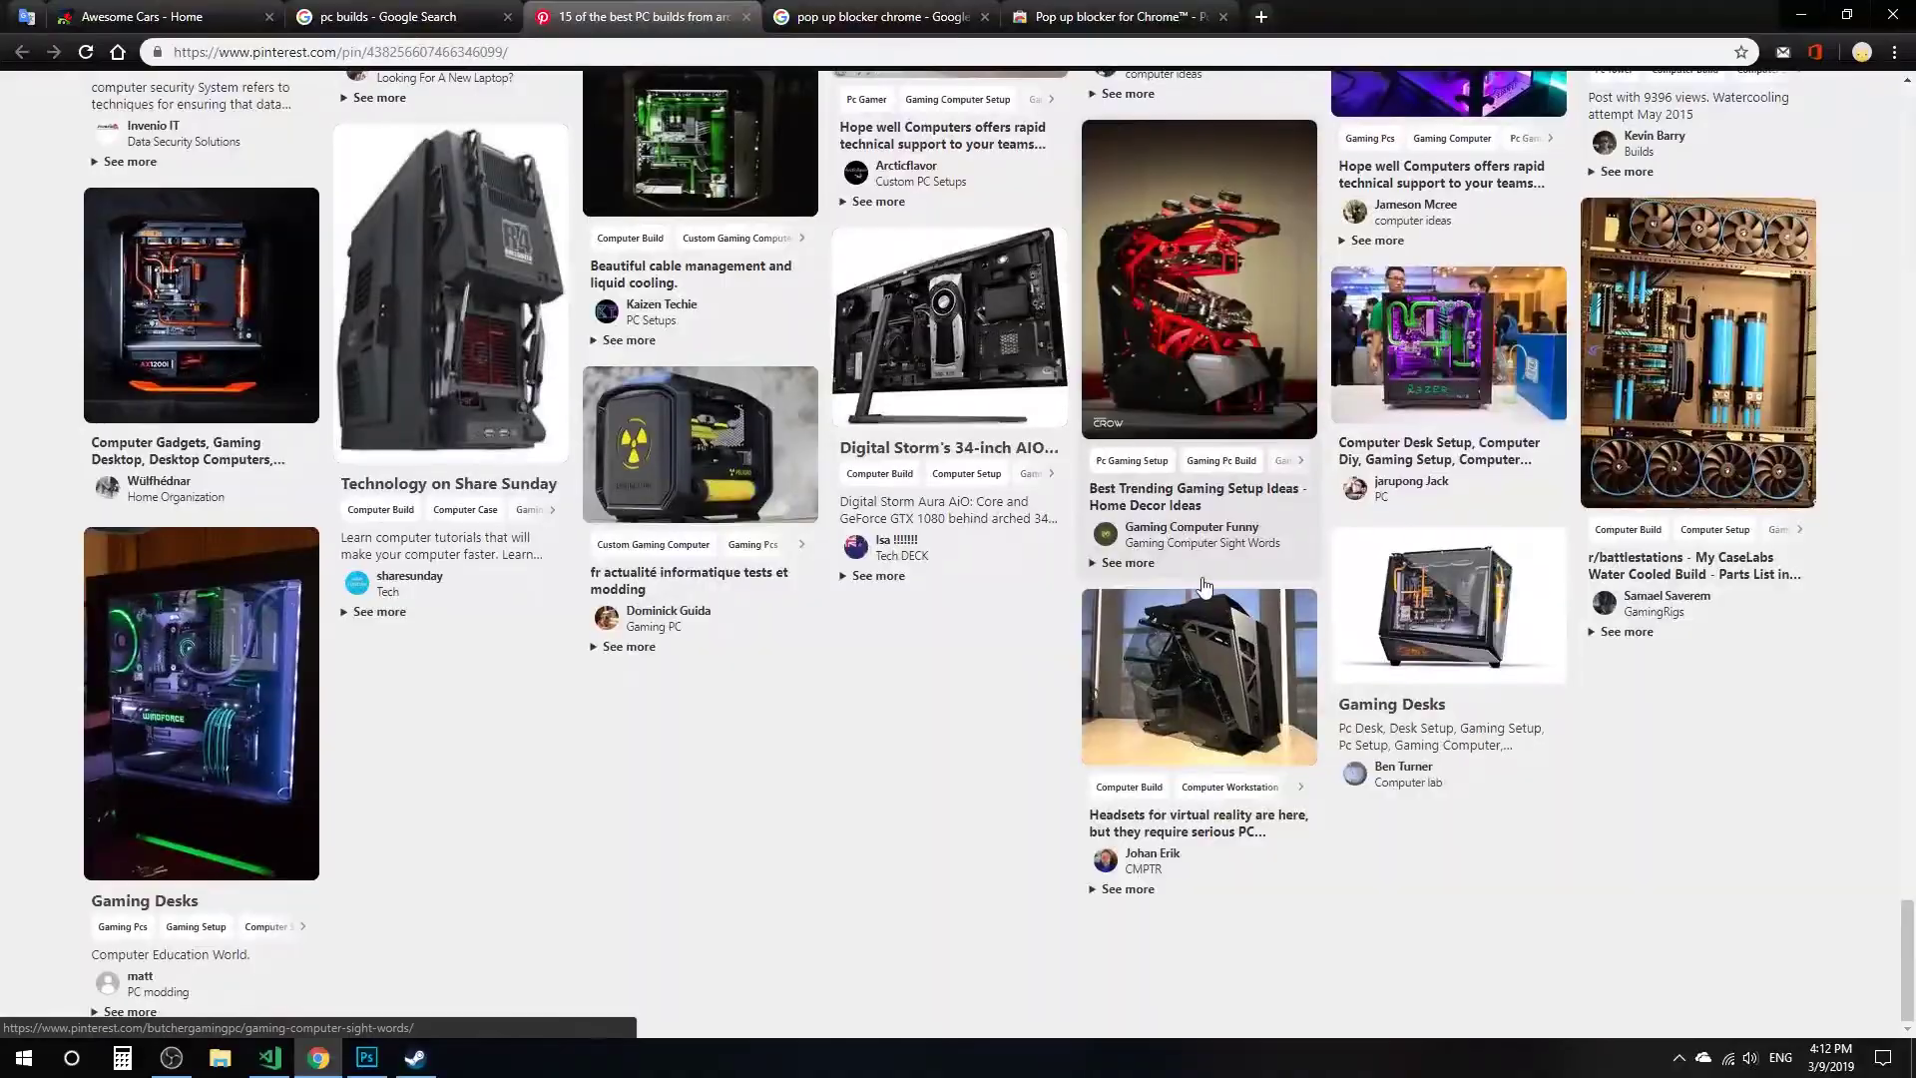
scroll(1212, 509, "down", 5)
scroll(1207, 539, "down", 5)
scroll(1205, 566, "down", 5)
scroll(1198, 499, "down", 5)
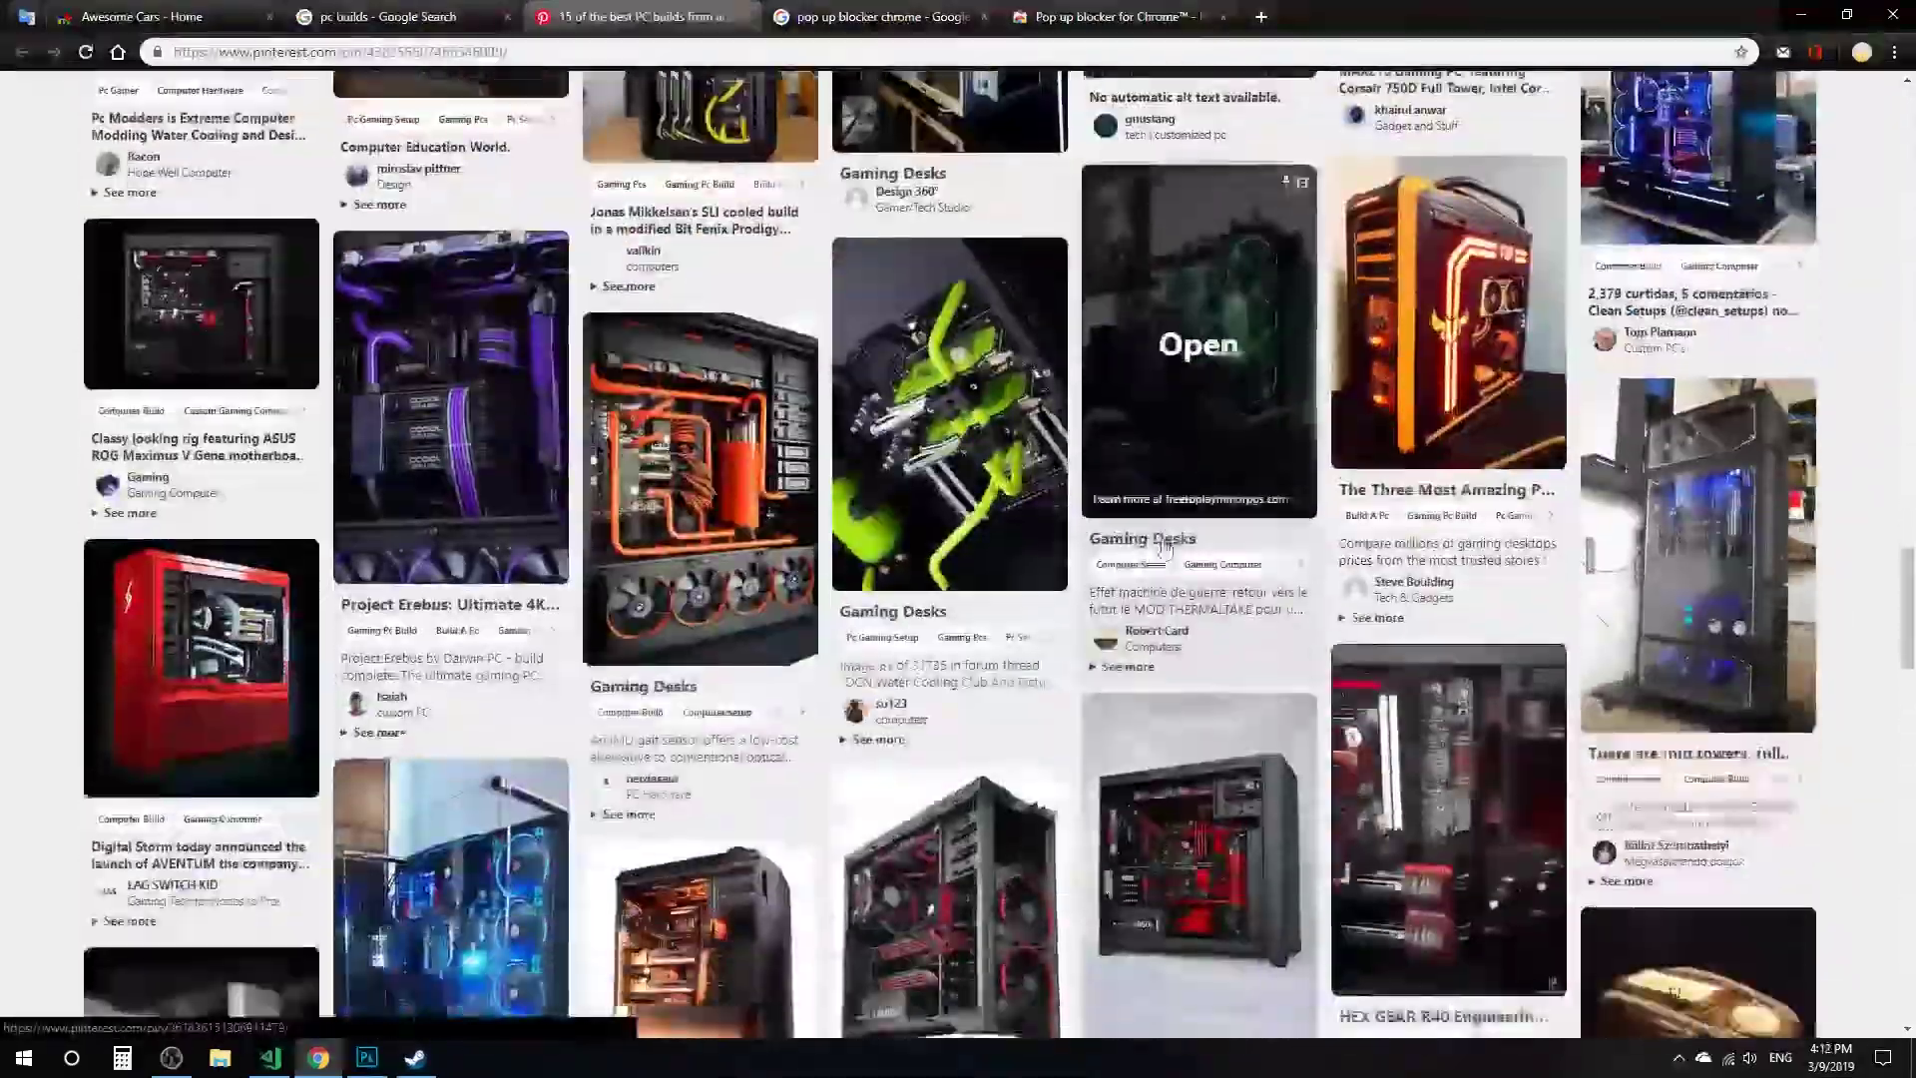
scroll(1177, 419, "down", 5)
scroll(1157, 359, "down", 5)
scroll(1140, 309, "down", 5)
scroll(1140, 309, "down", 8)
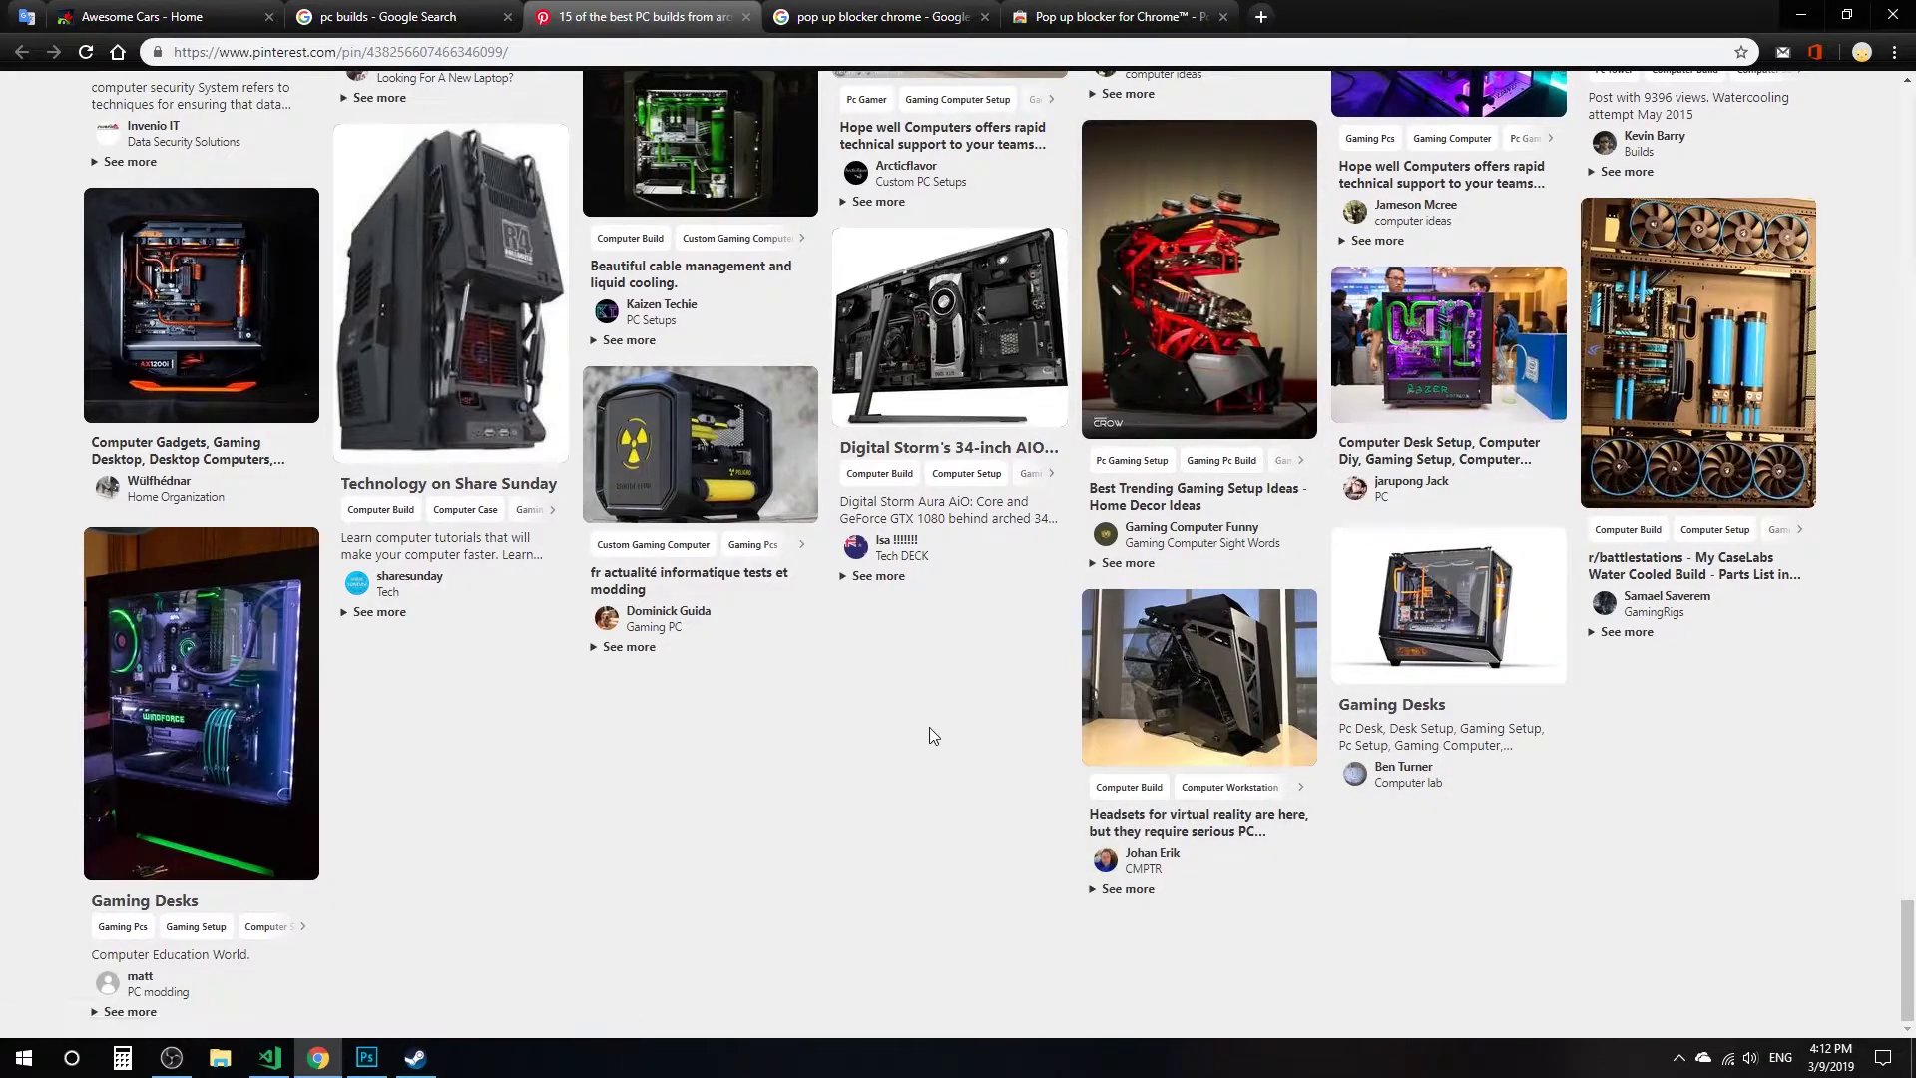
scroll(1098, 679, "up", 4)
scroll(1238, 624, "down", 4)
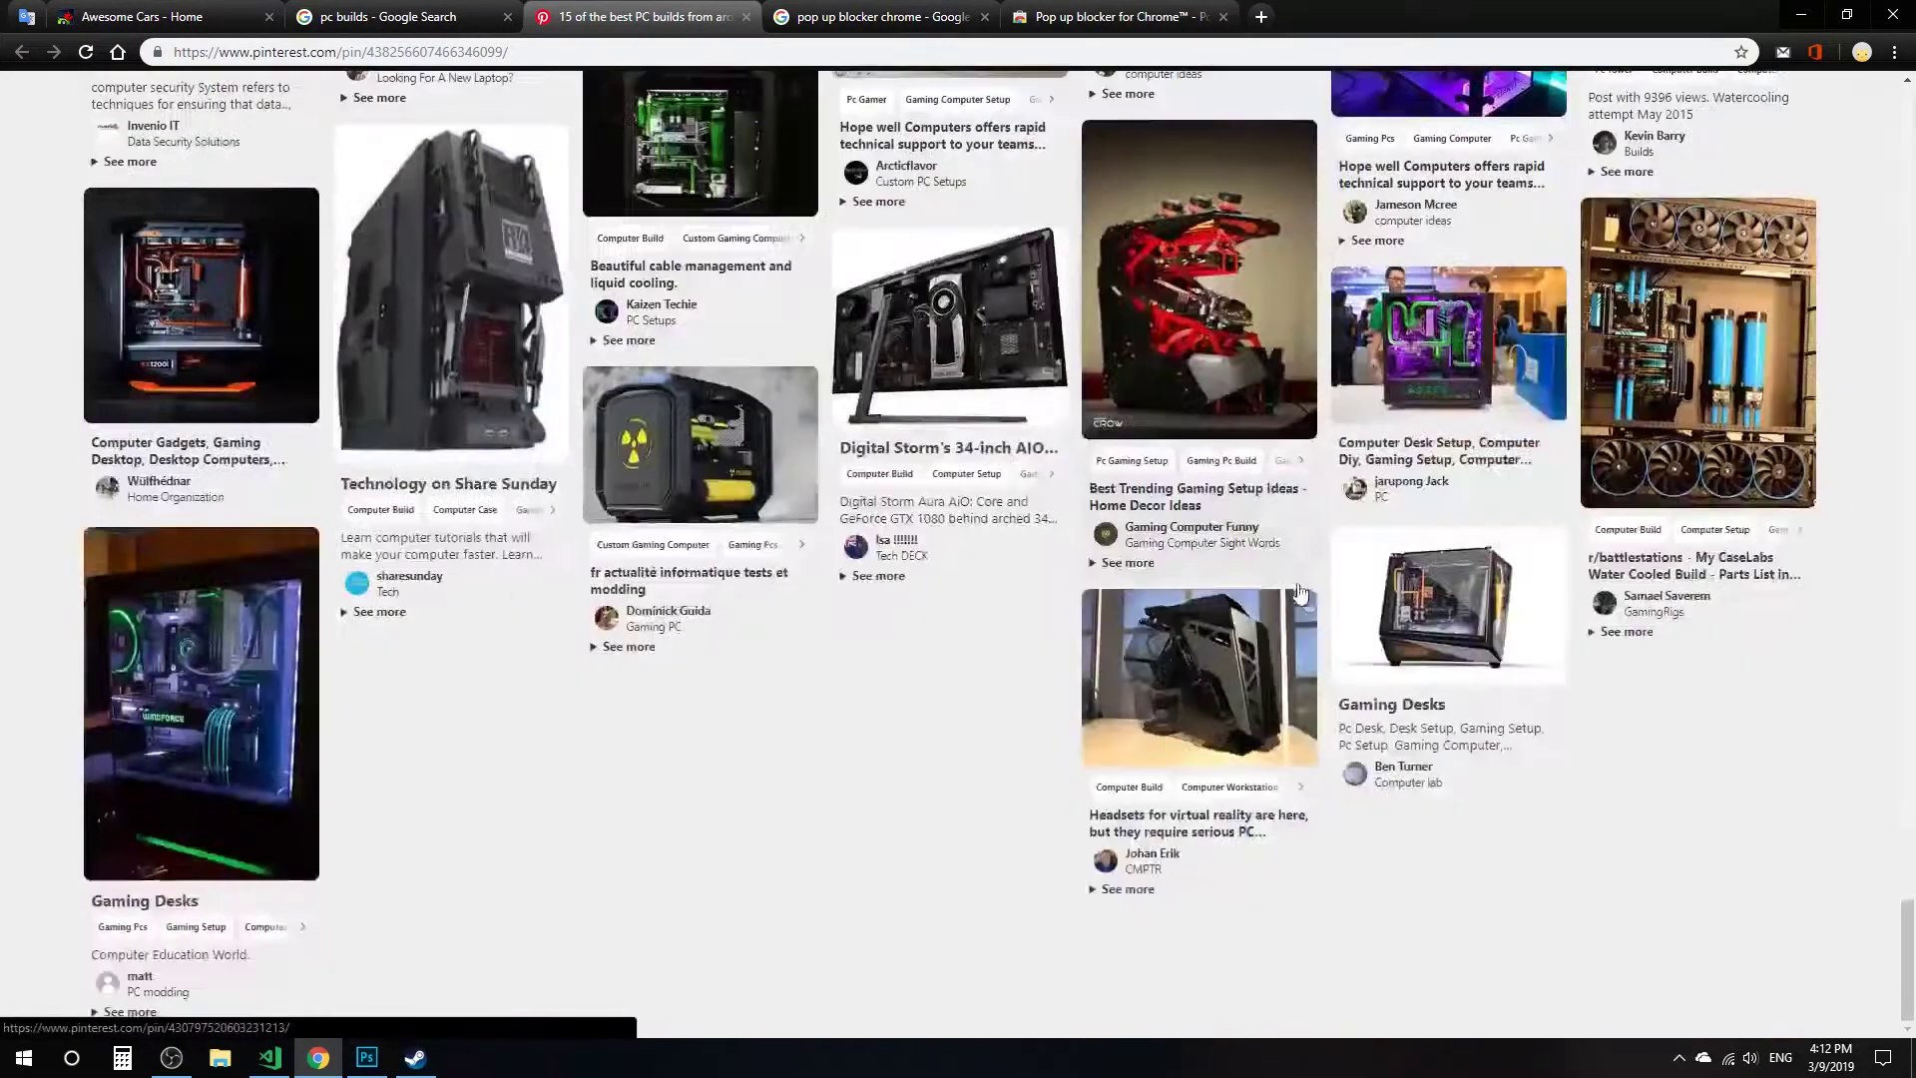
scroll(866, 687, "up", 6)
scroll(866, 687, "up", 4)
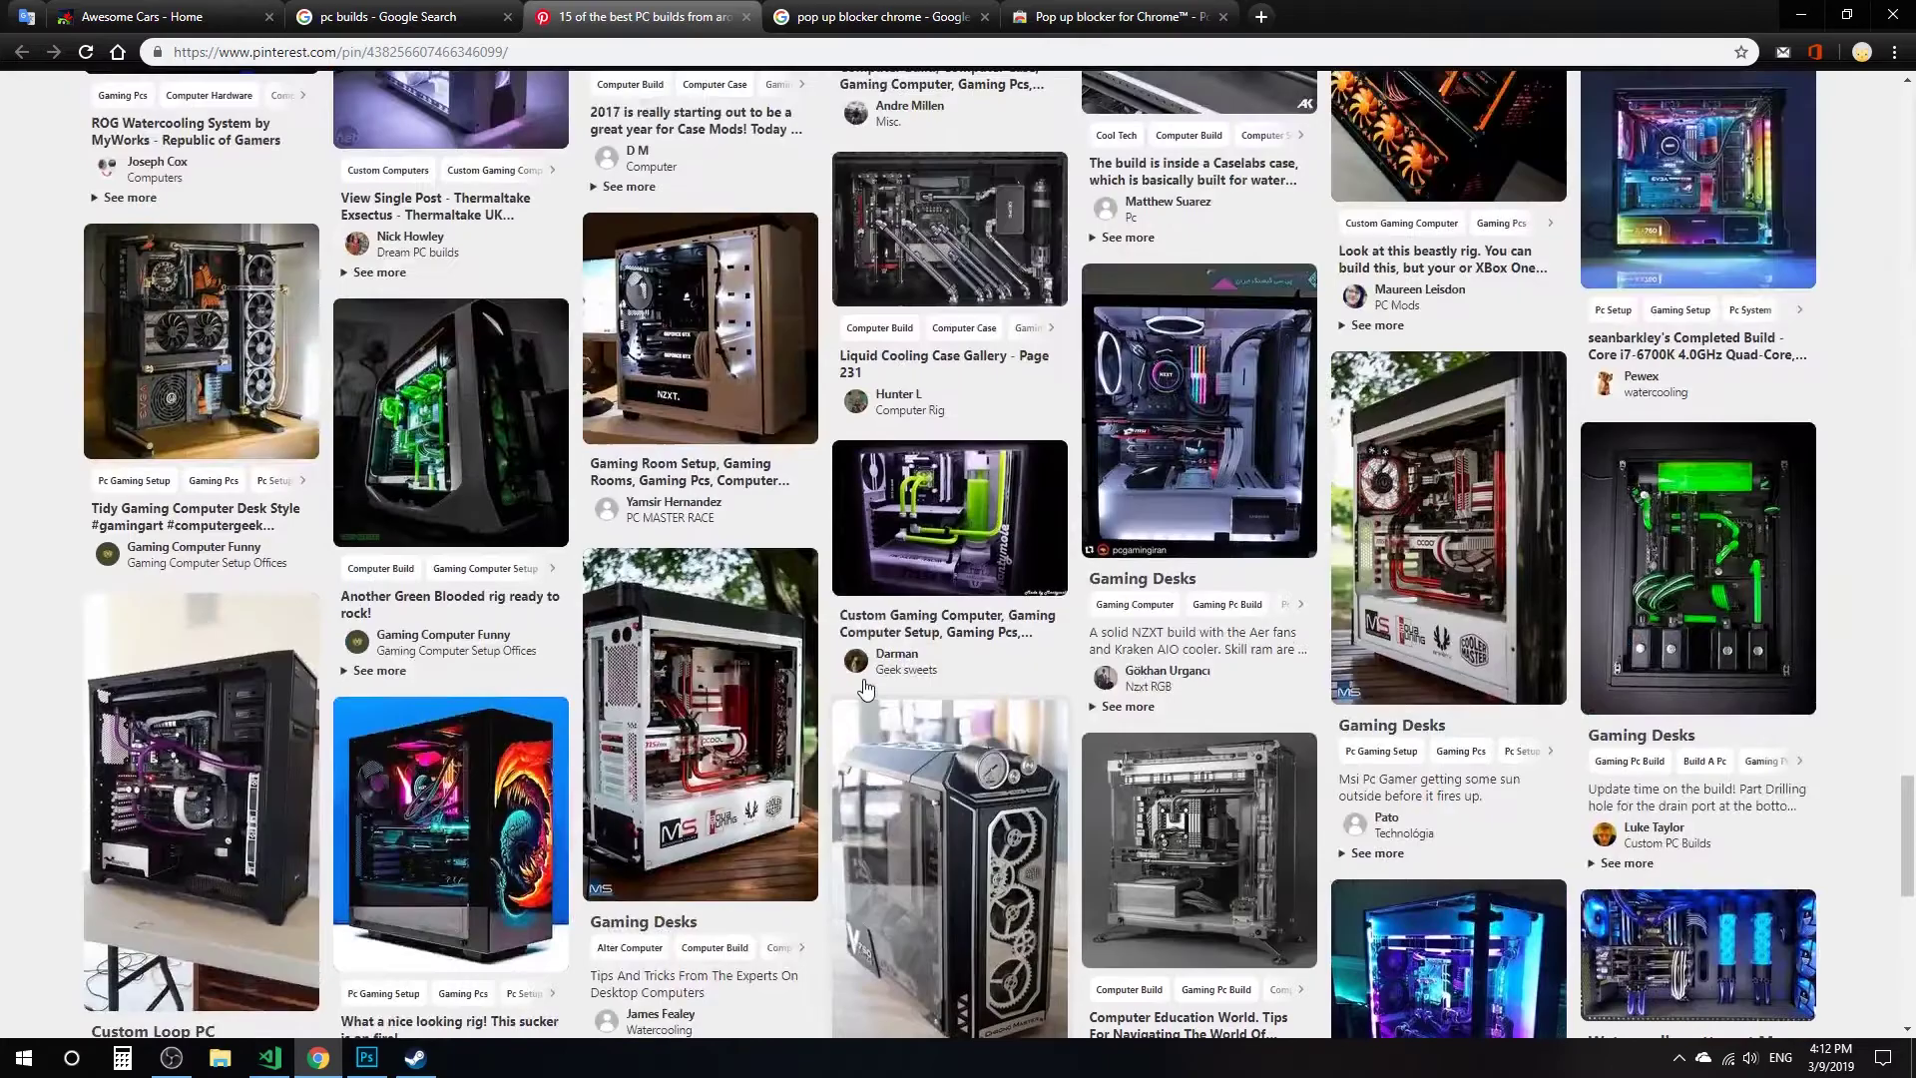
scroll(866, 679, "up", 1)
scroll(863, 650, "up", 9)
scroll(863, 650, "up", 3)
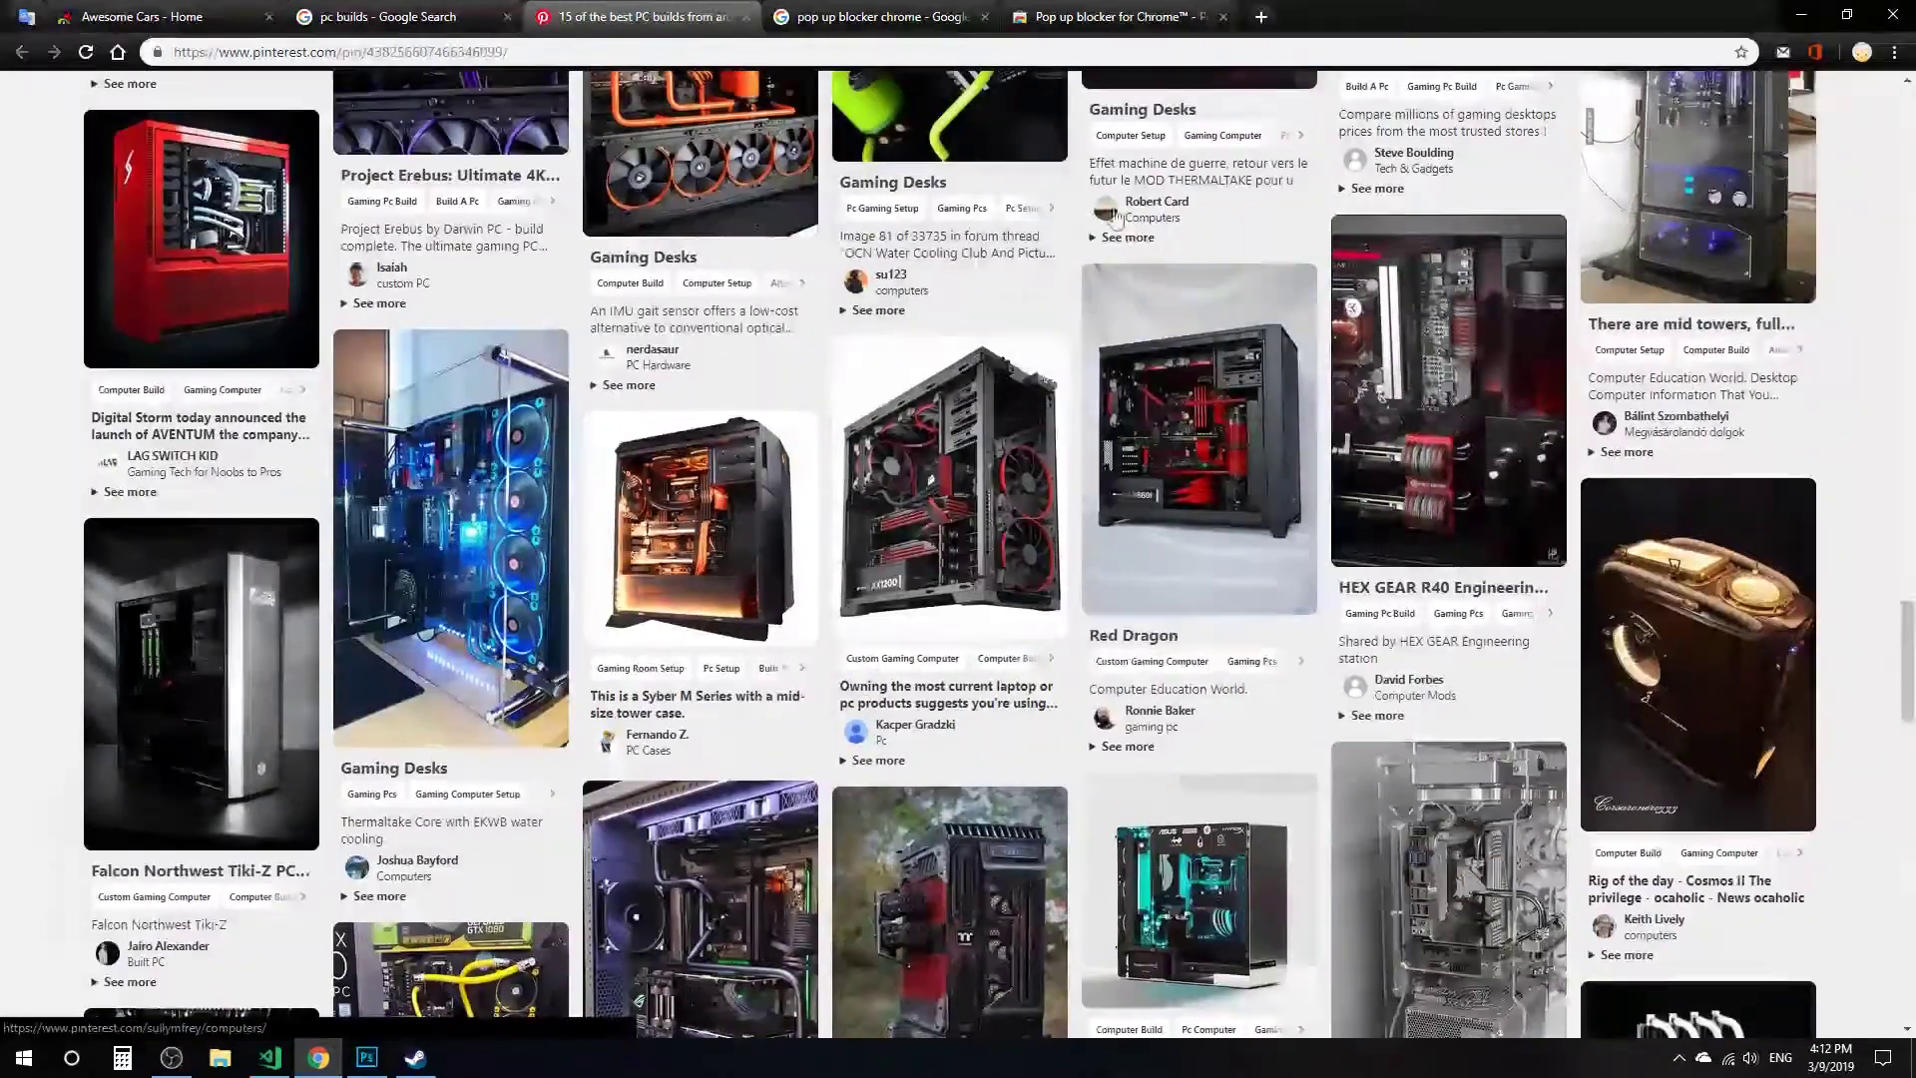
scroll(420, 626, "down", 3)
scroll(419, 626, "up", 3)
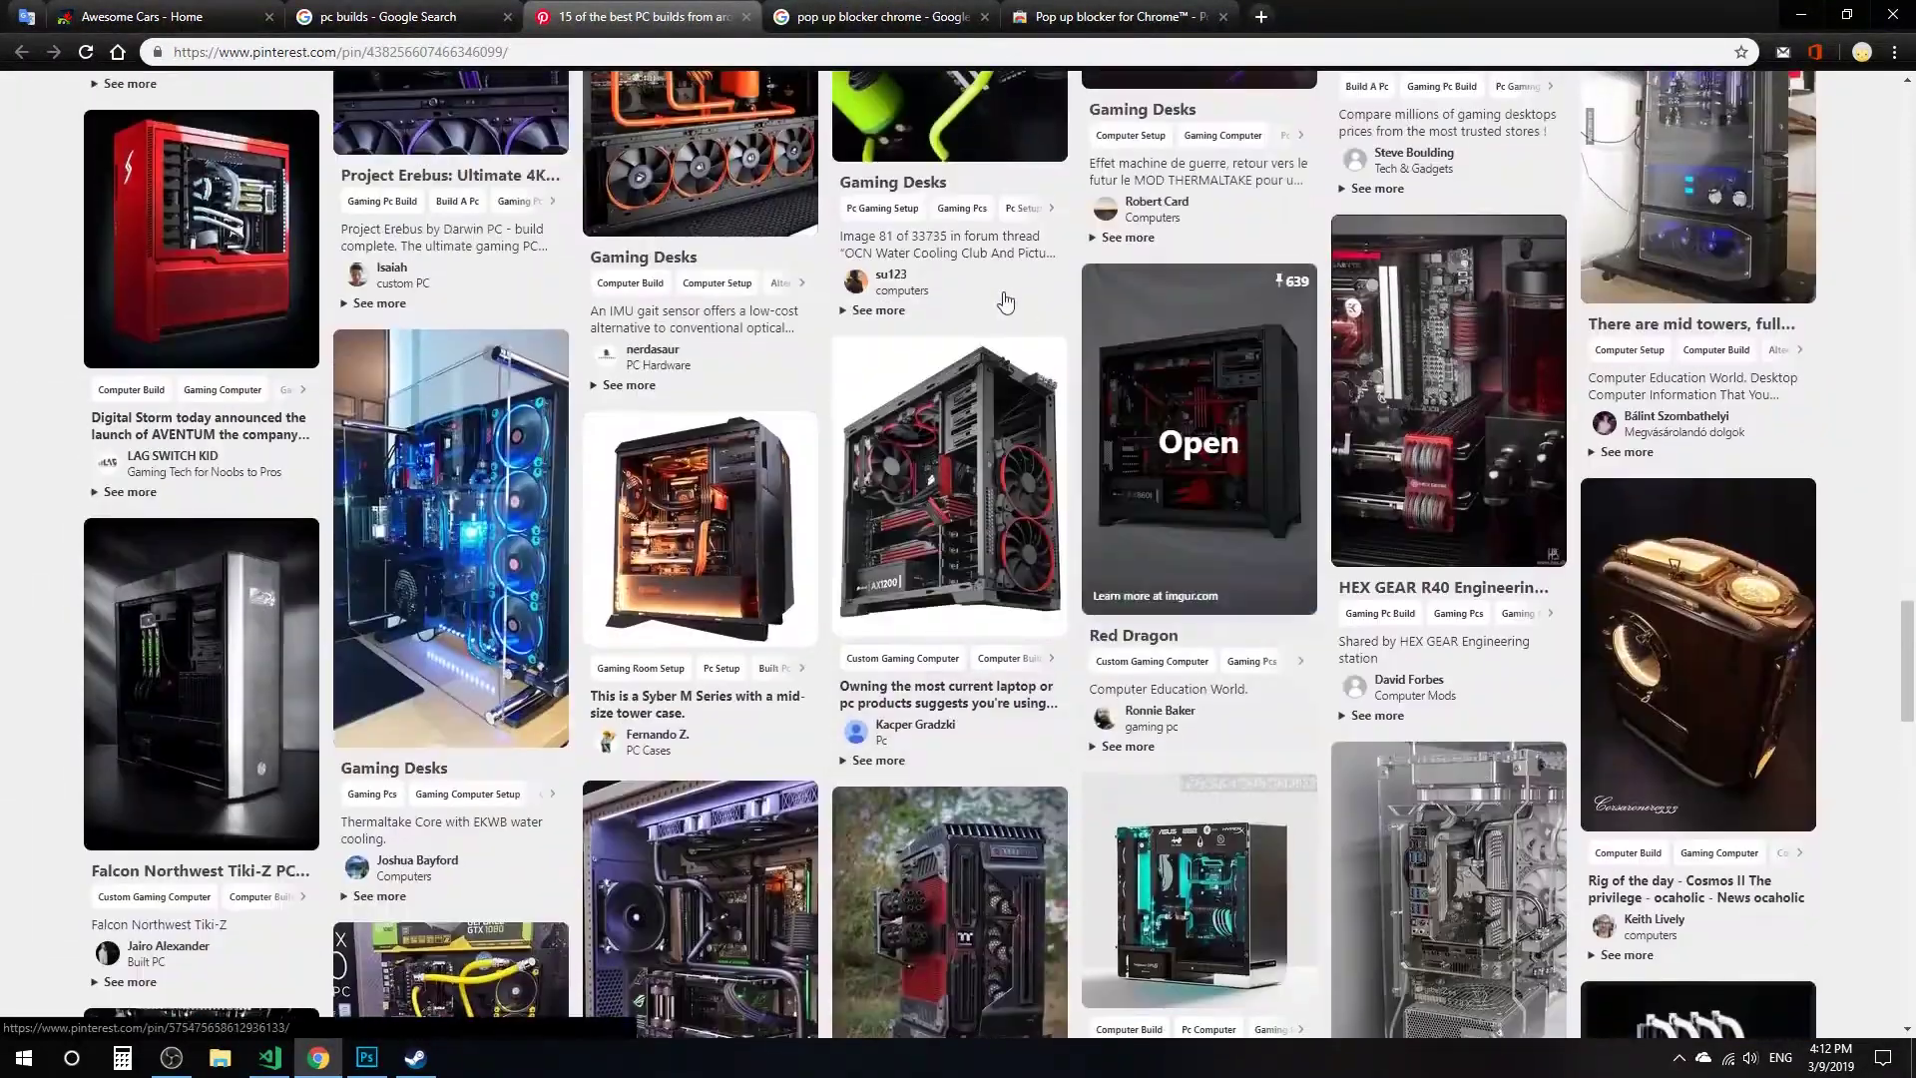
Open the red-fan case pin, remove its sign-up overlay, and go back to the earlier pin.
left_click(1117, 541)
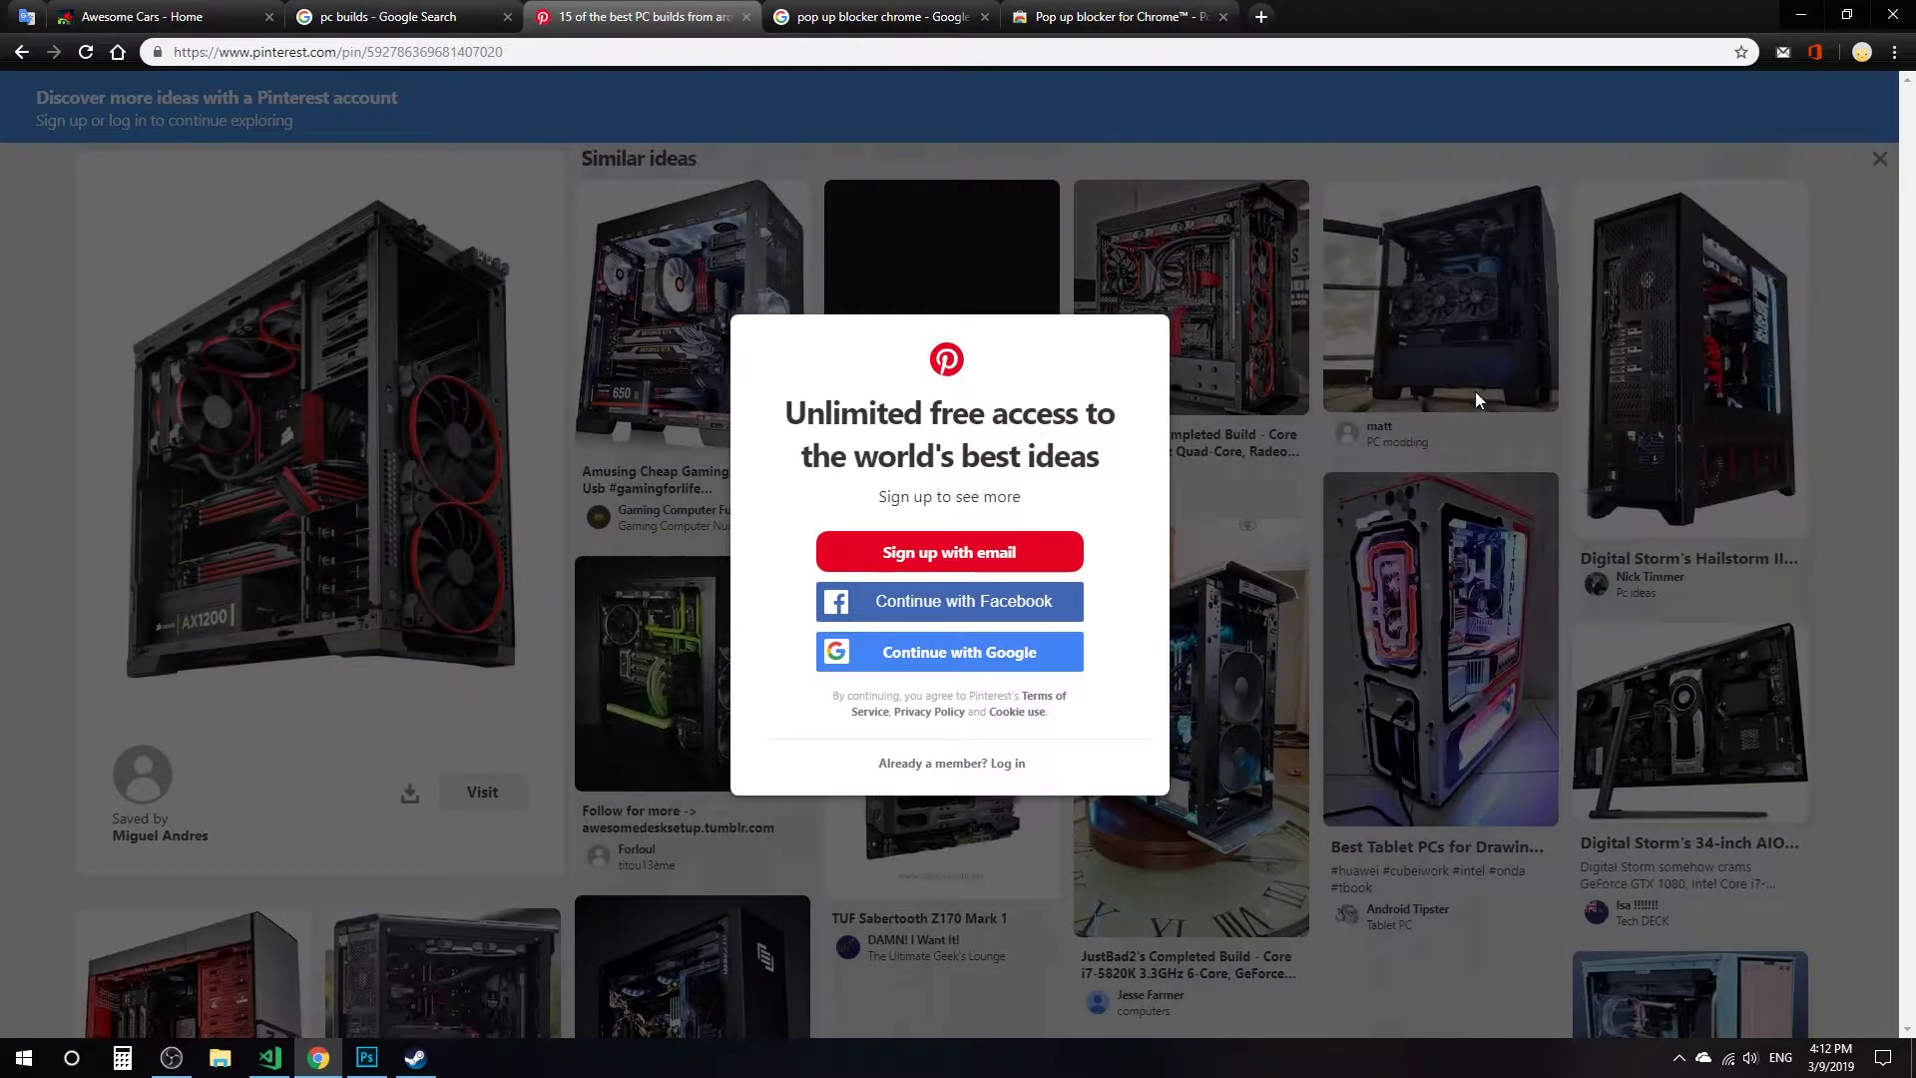
right_click(1486, 393)
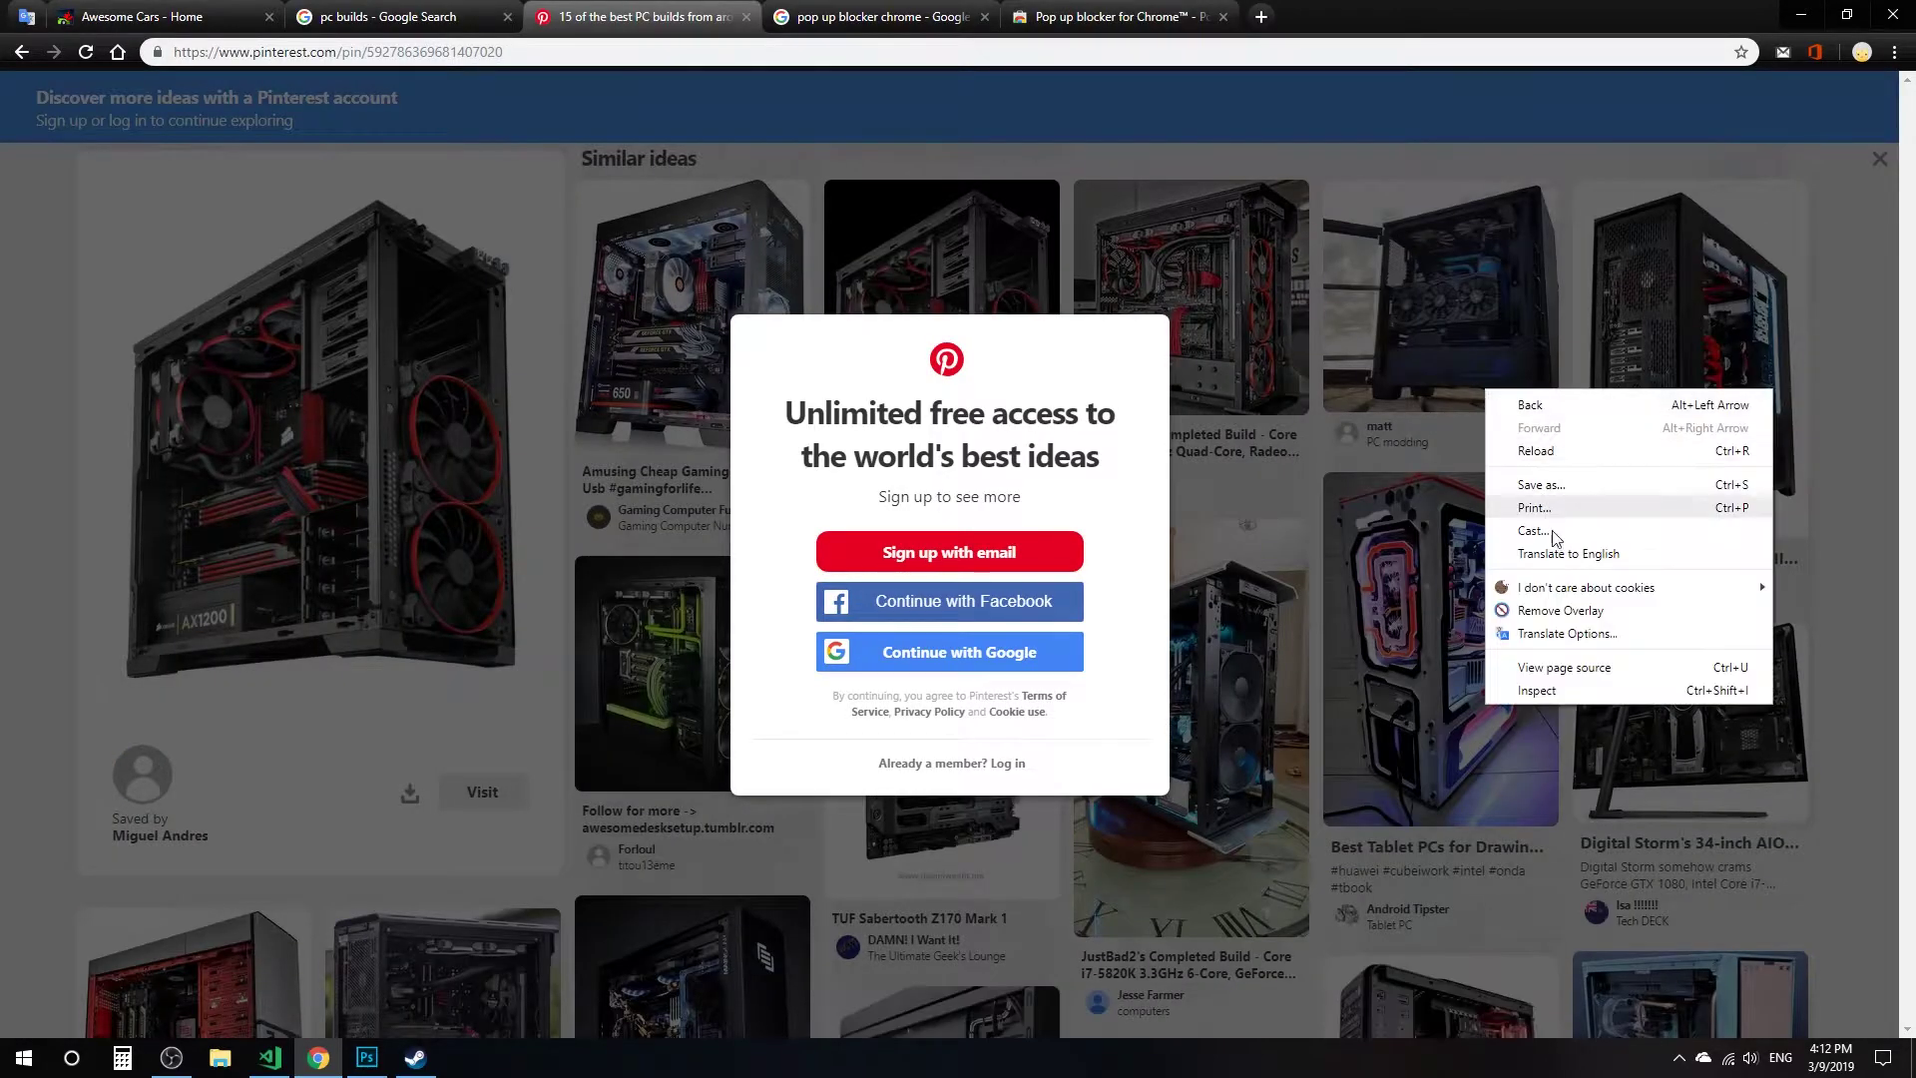
left_click(1560, 610)
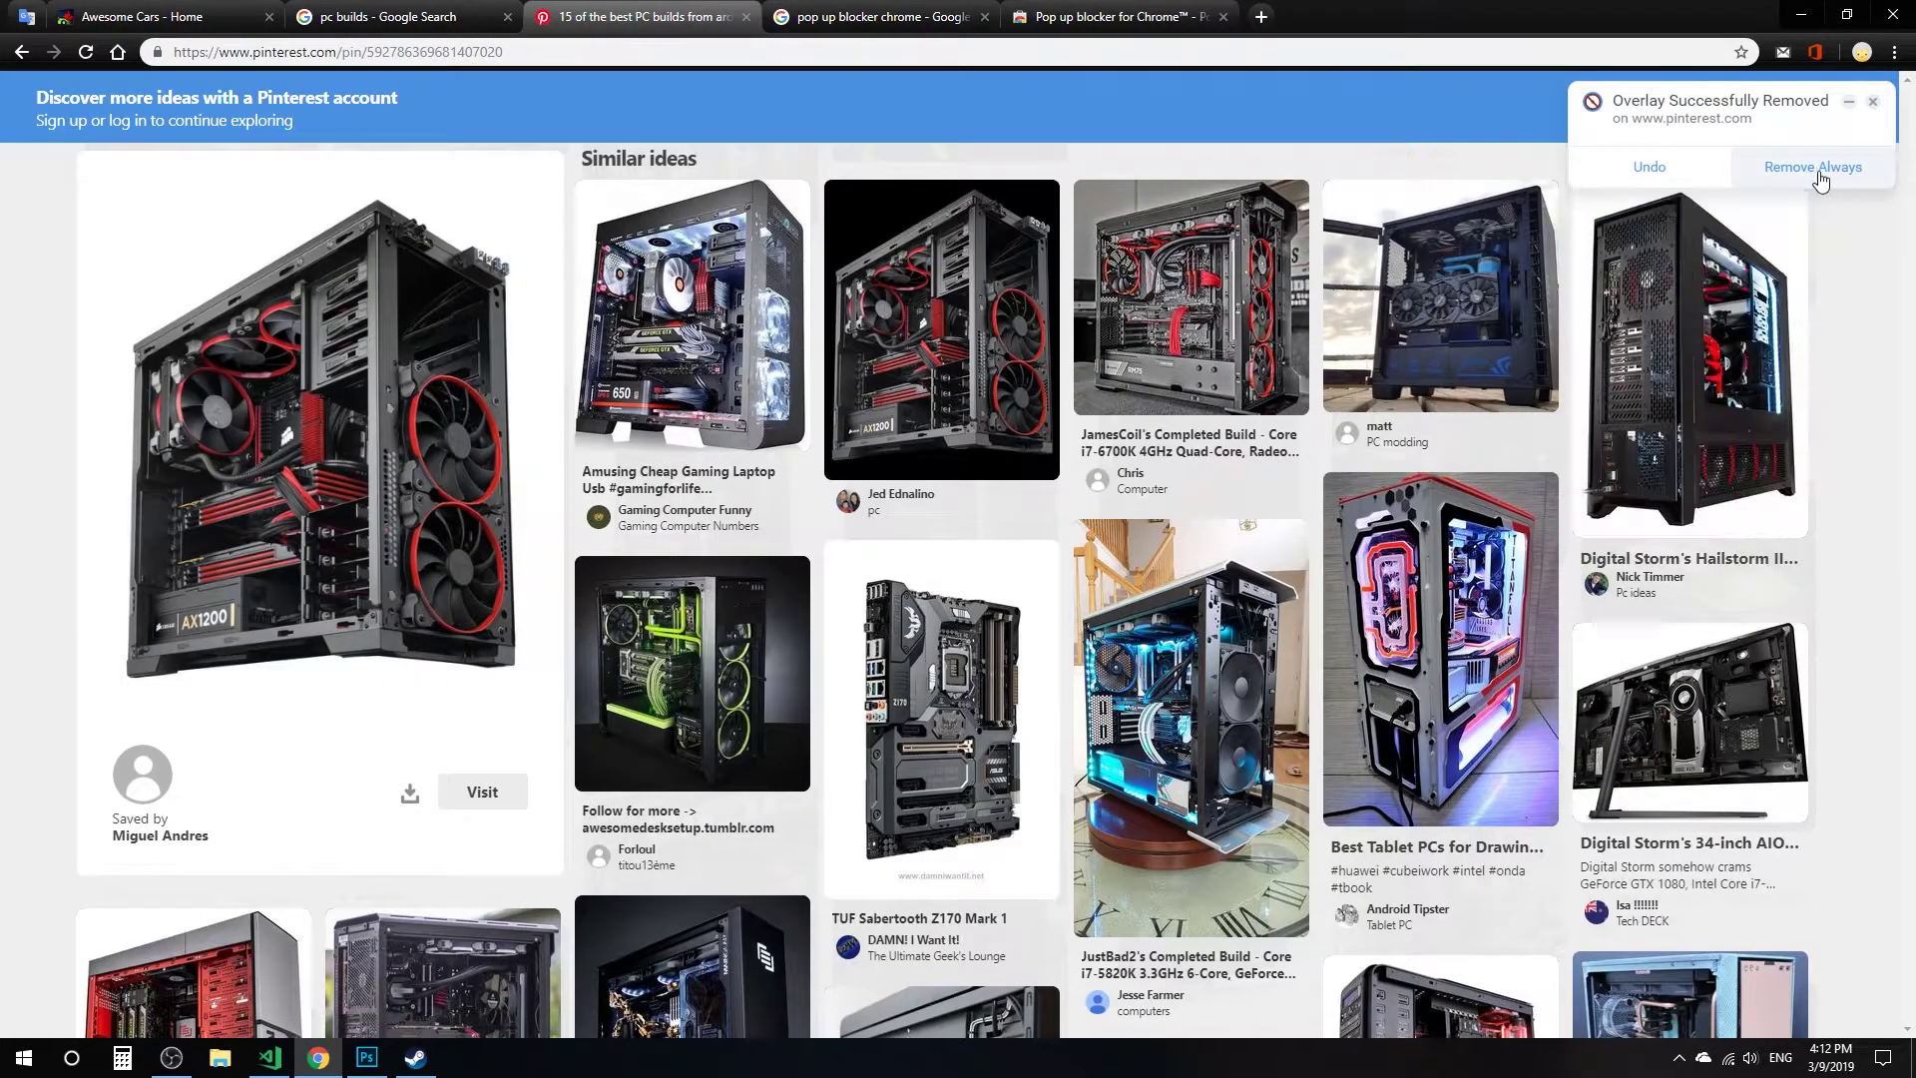
left_click(1829, 282)
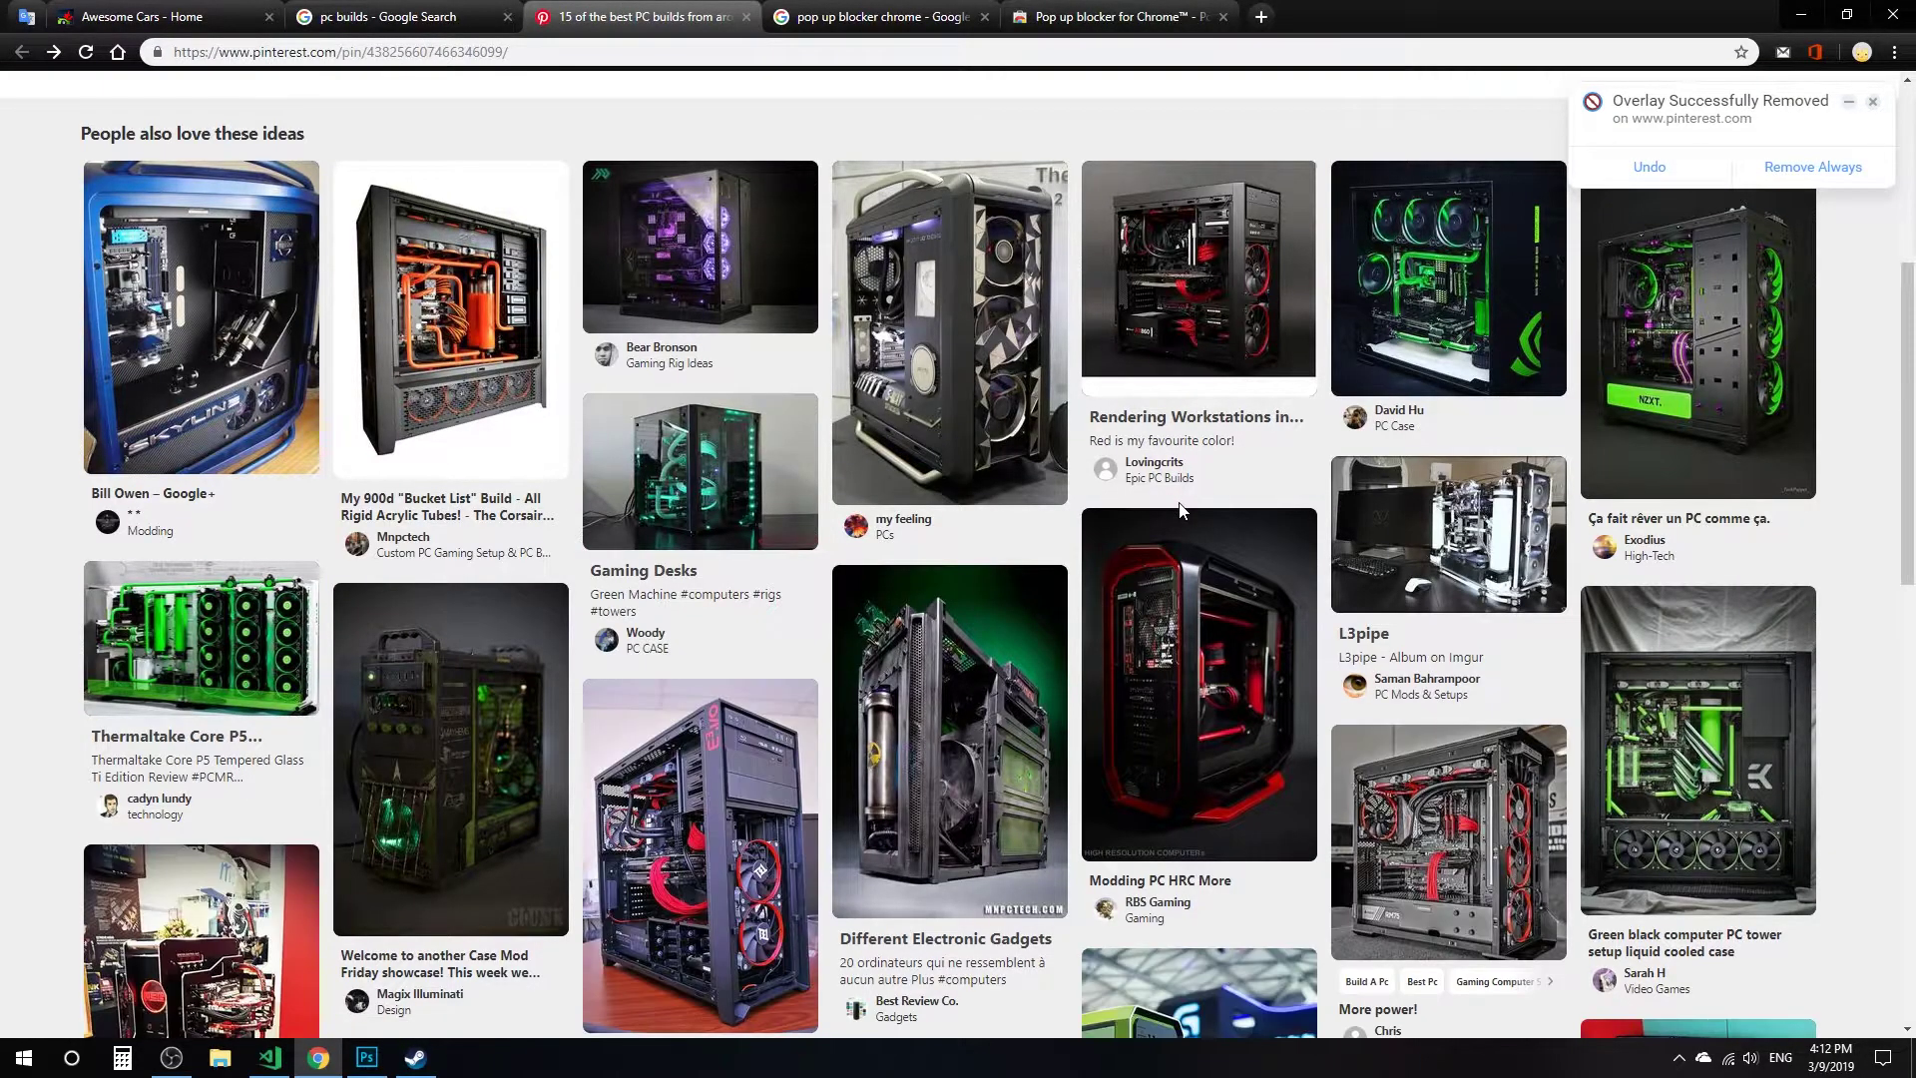
View Poper Blocker's blocked-popup count, open its Options page, then return to the Pinterest pin.
left_click(1873, 102)
left_click(1894, 52)
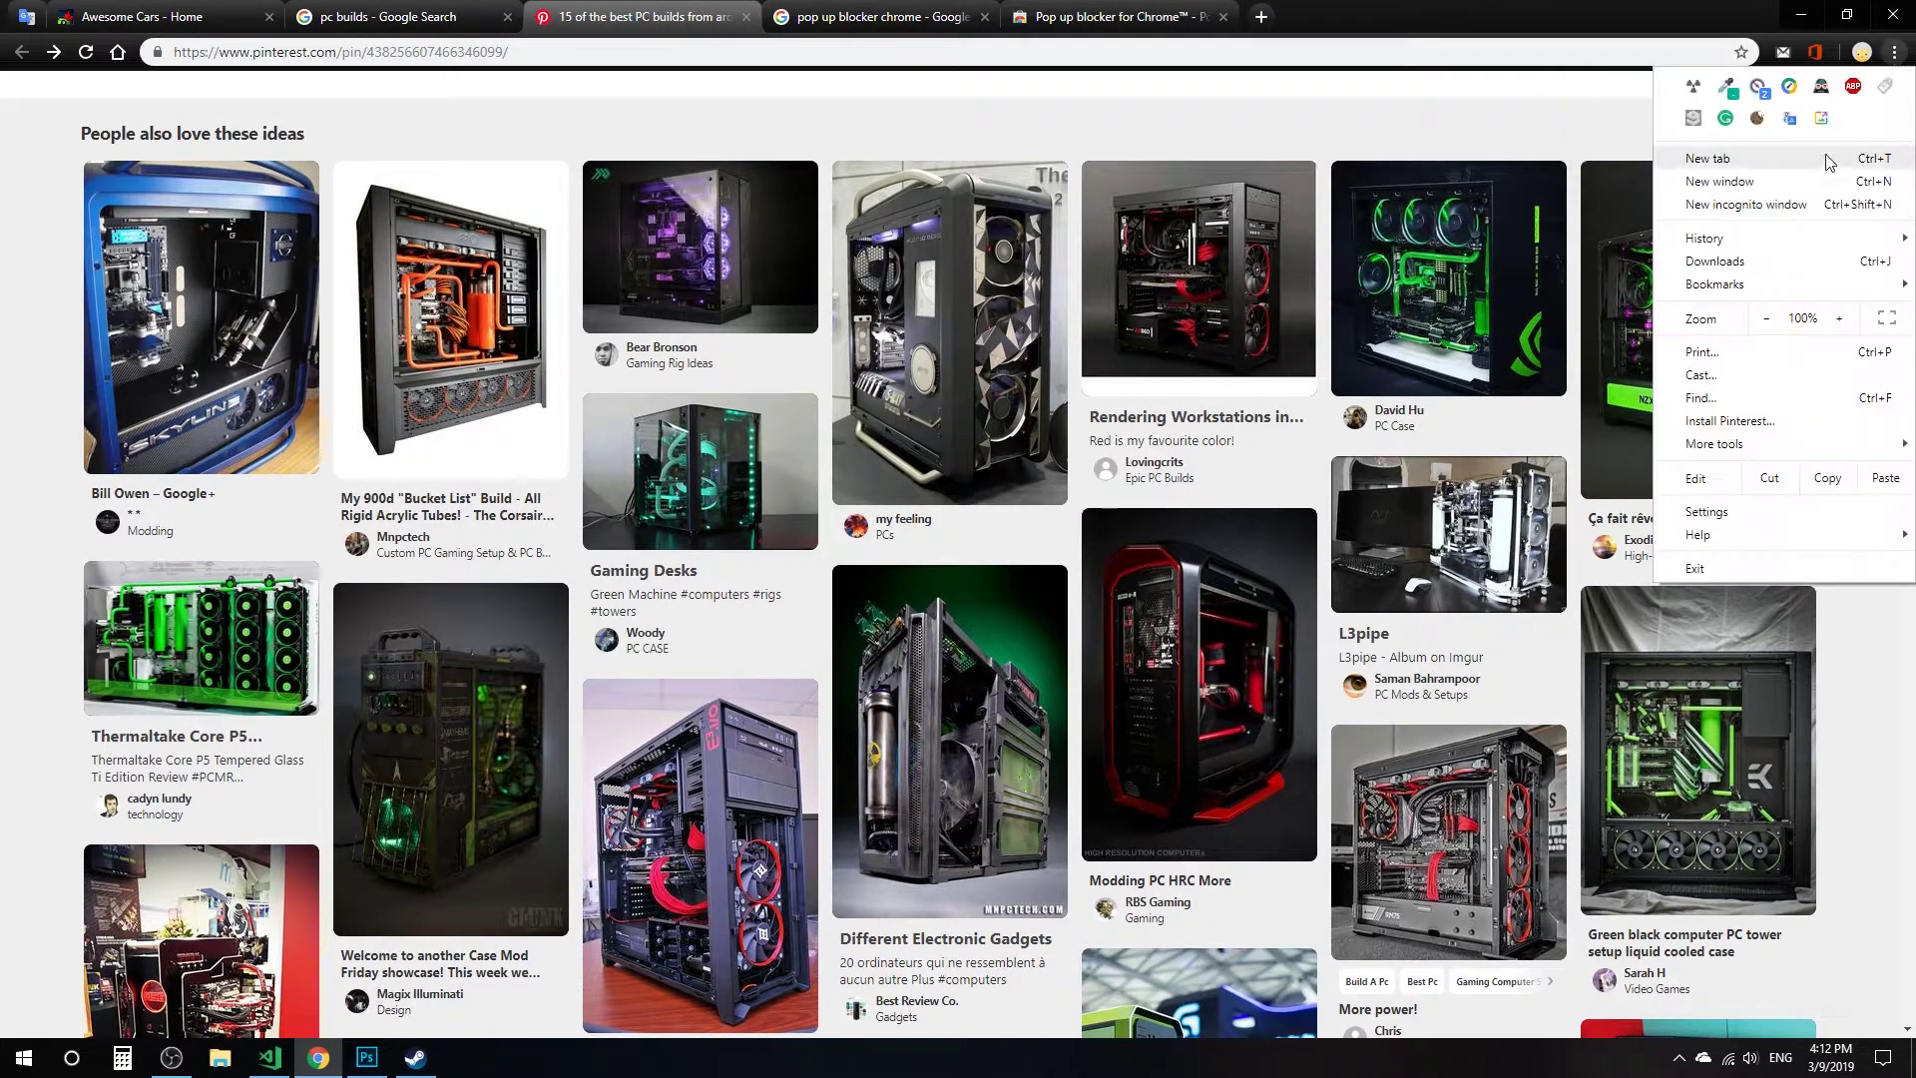
left_click(1759, 86)
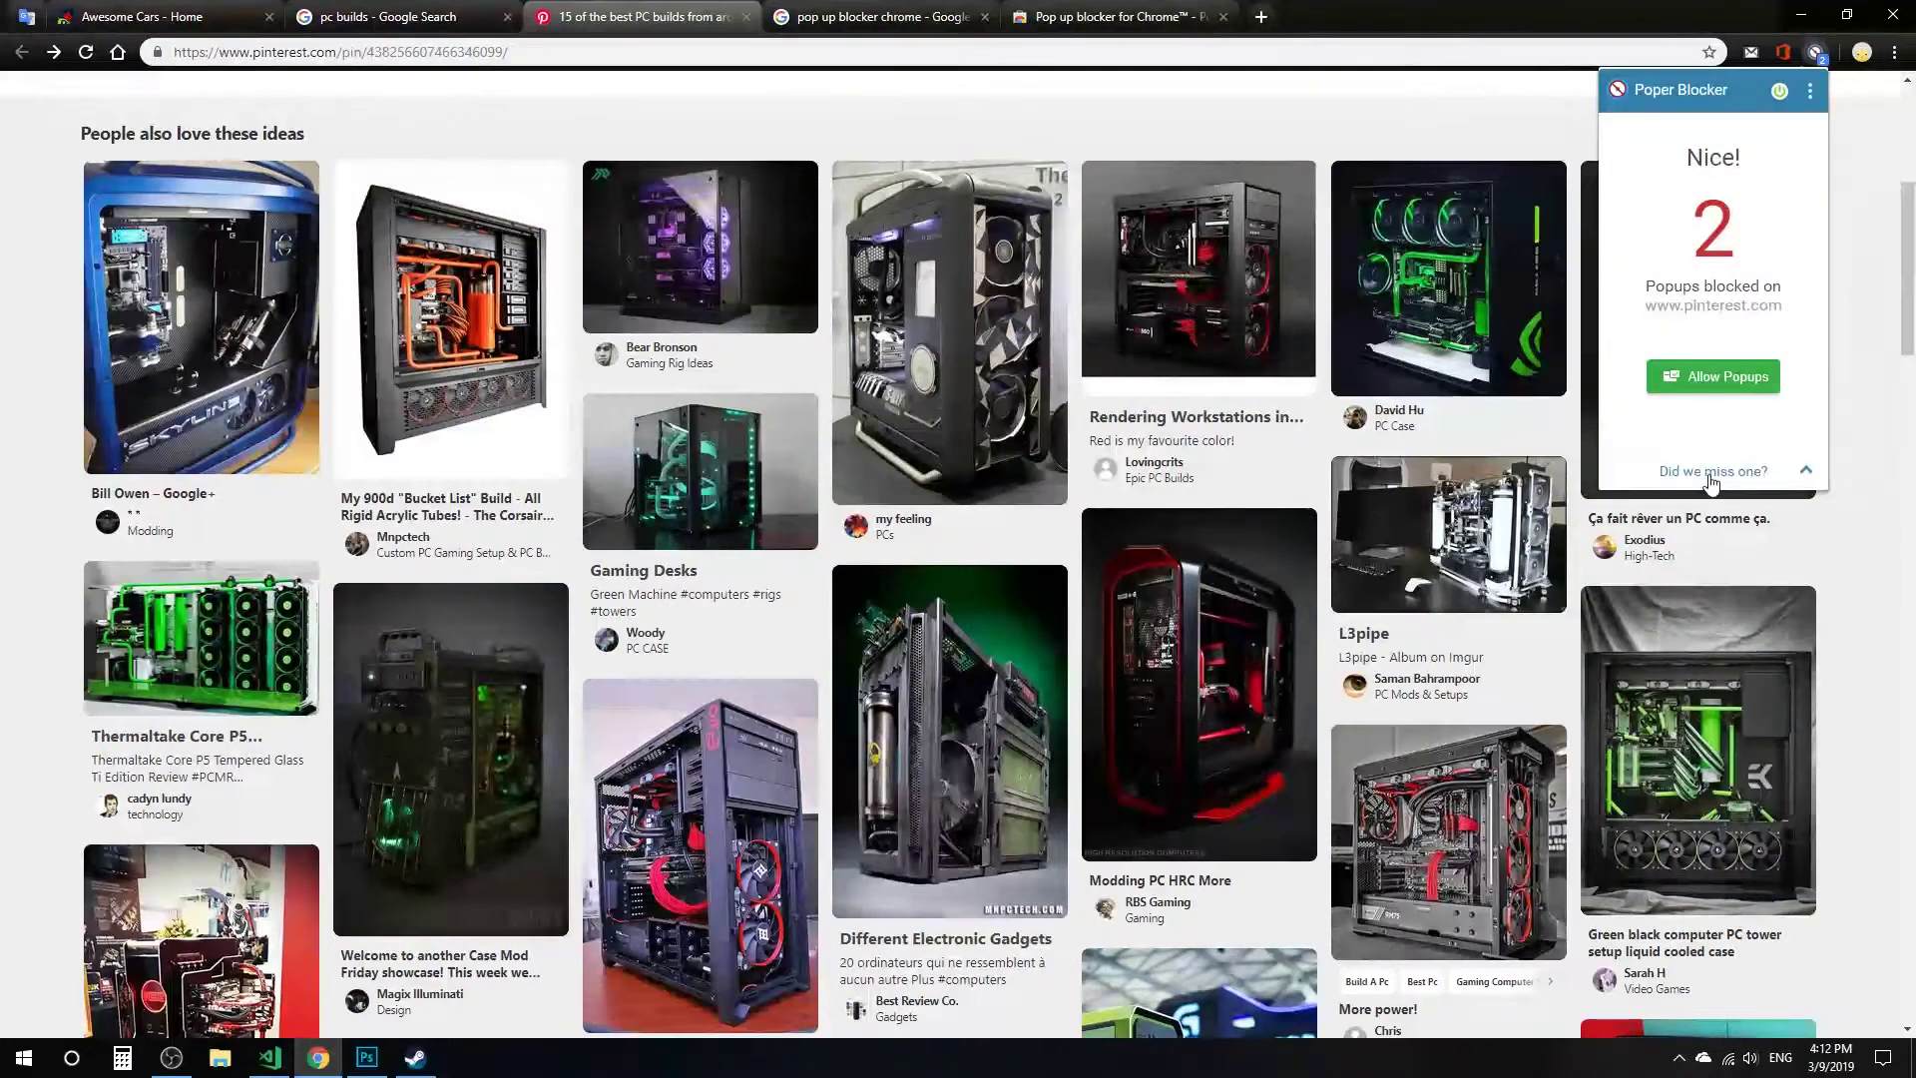
left_click(1809, 90)
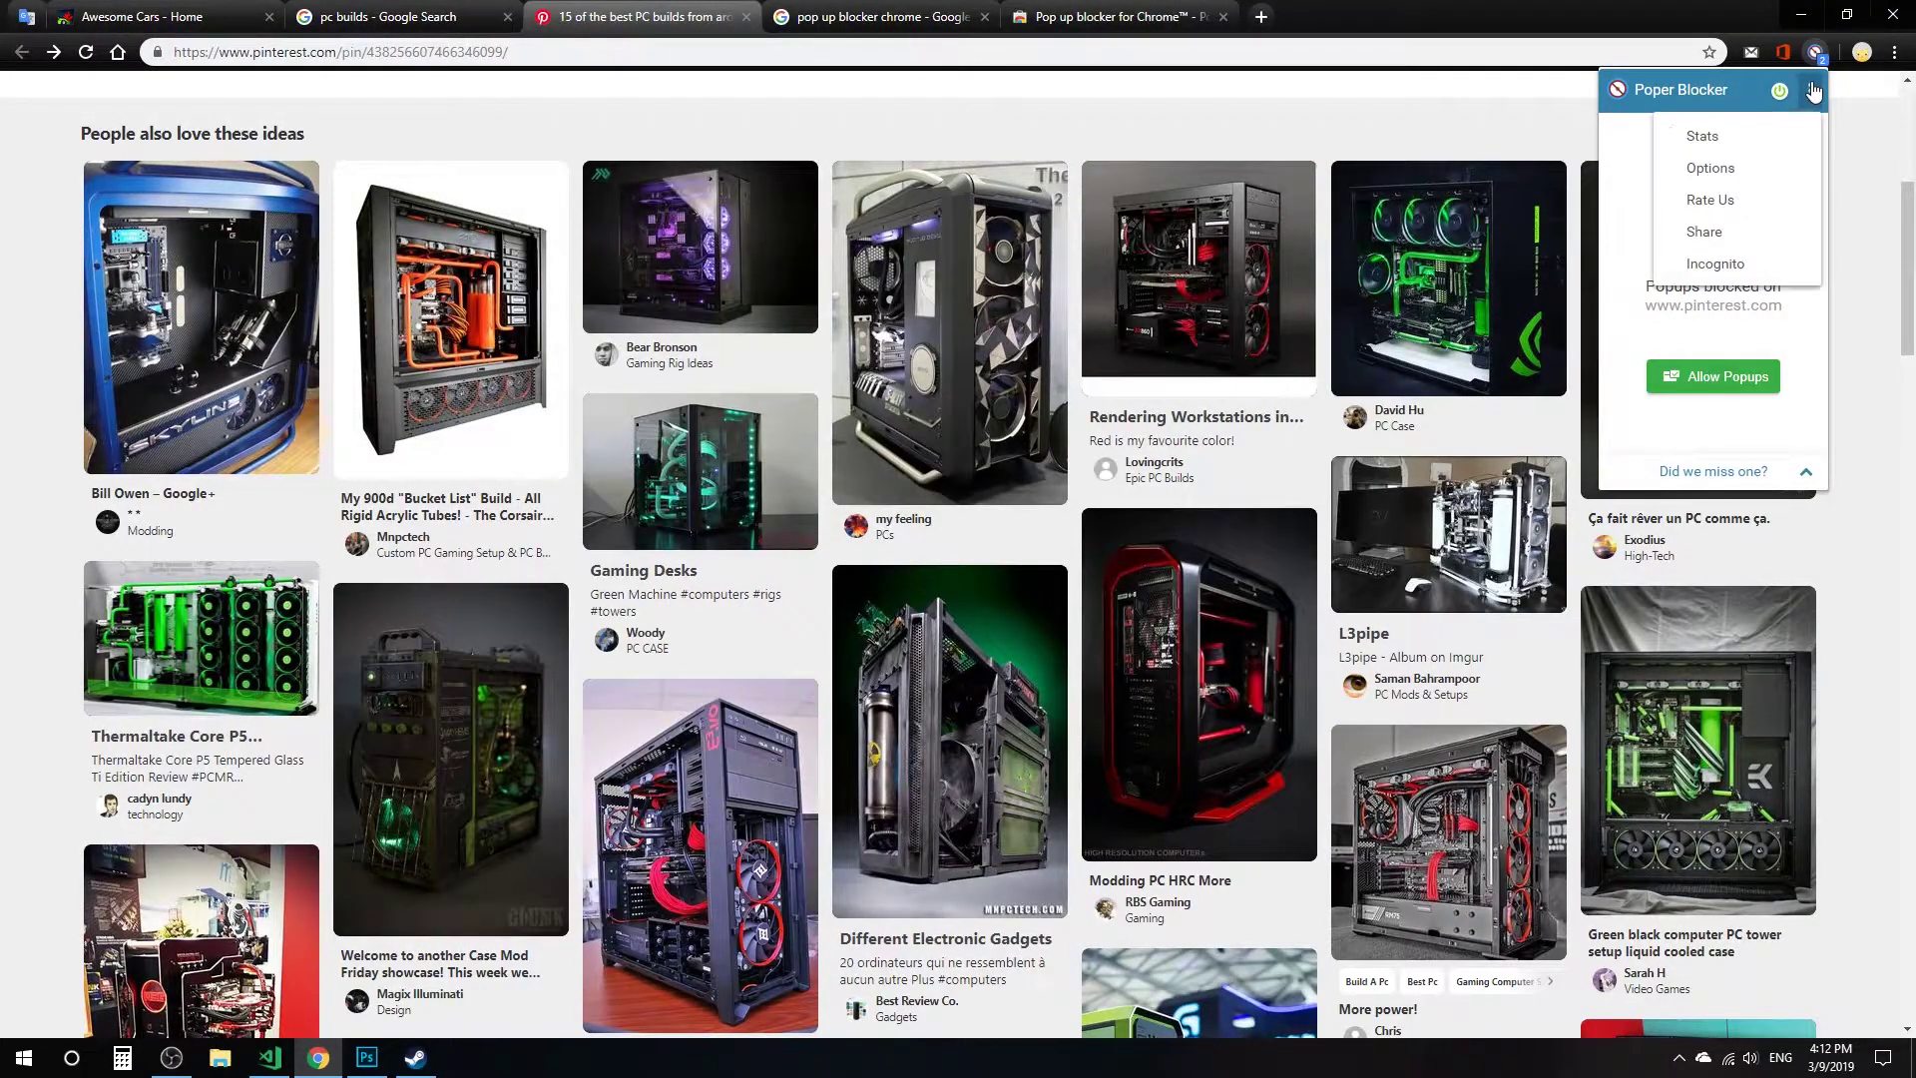
left_click(1741, 169)
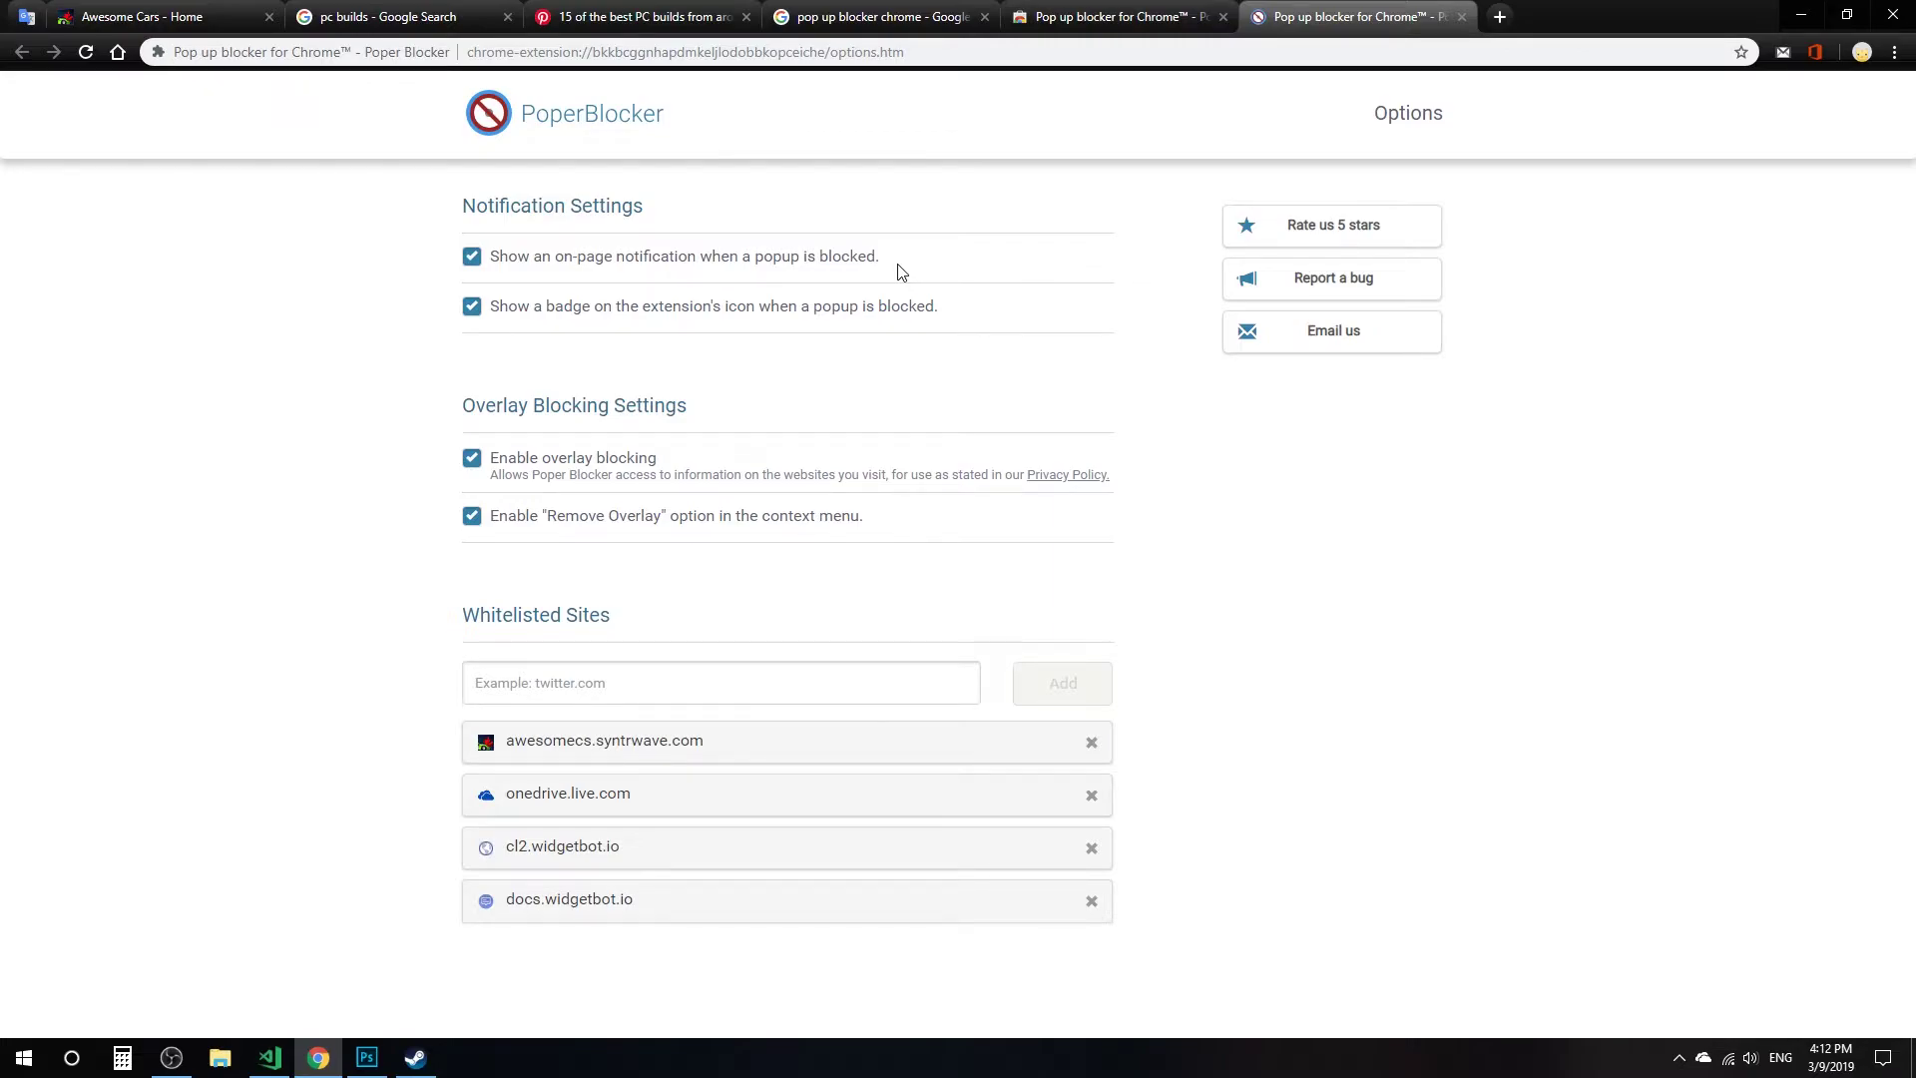
left_click(638, 17)
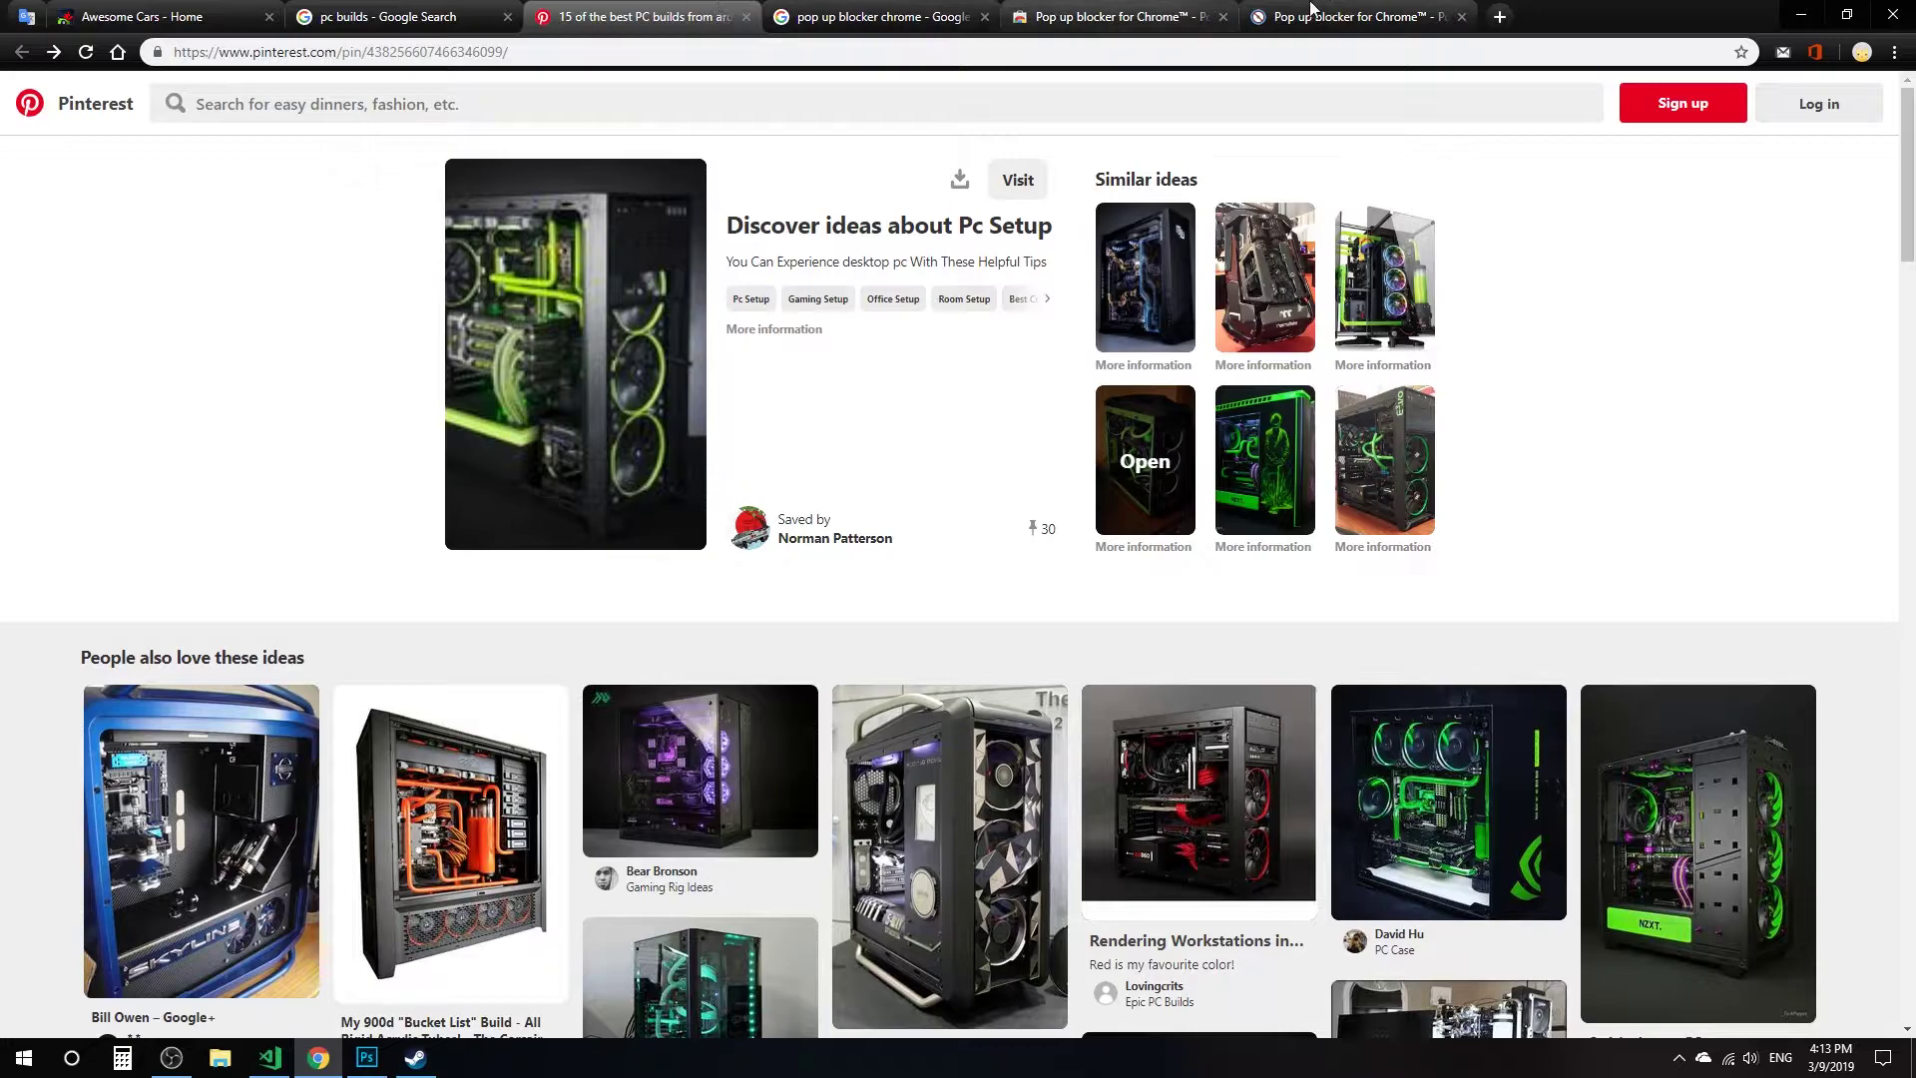
Close the Pinterest, Web Store and search tabs, then load ihavenotv's NOVA PBS page.
left_click(744, 17)
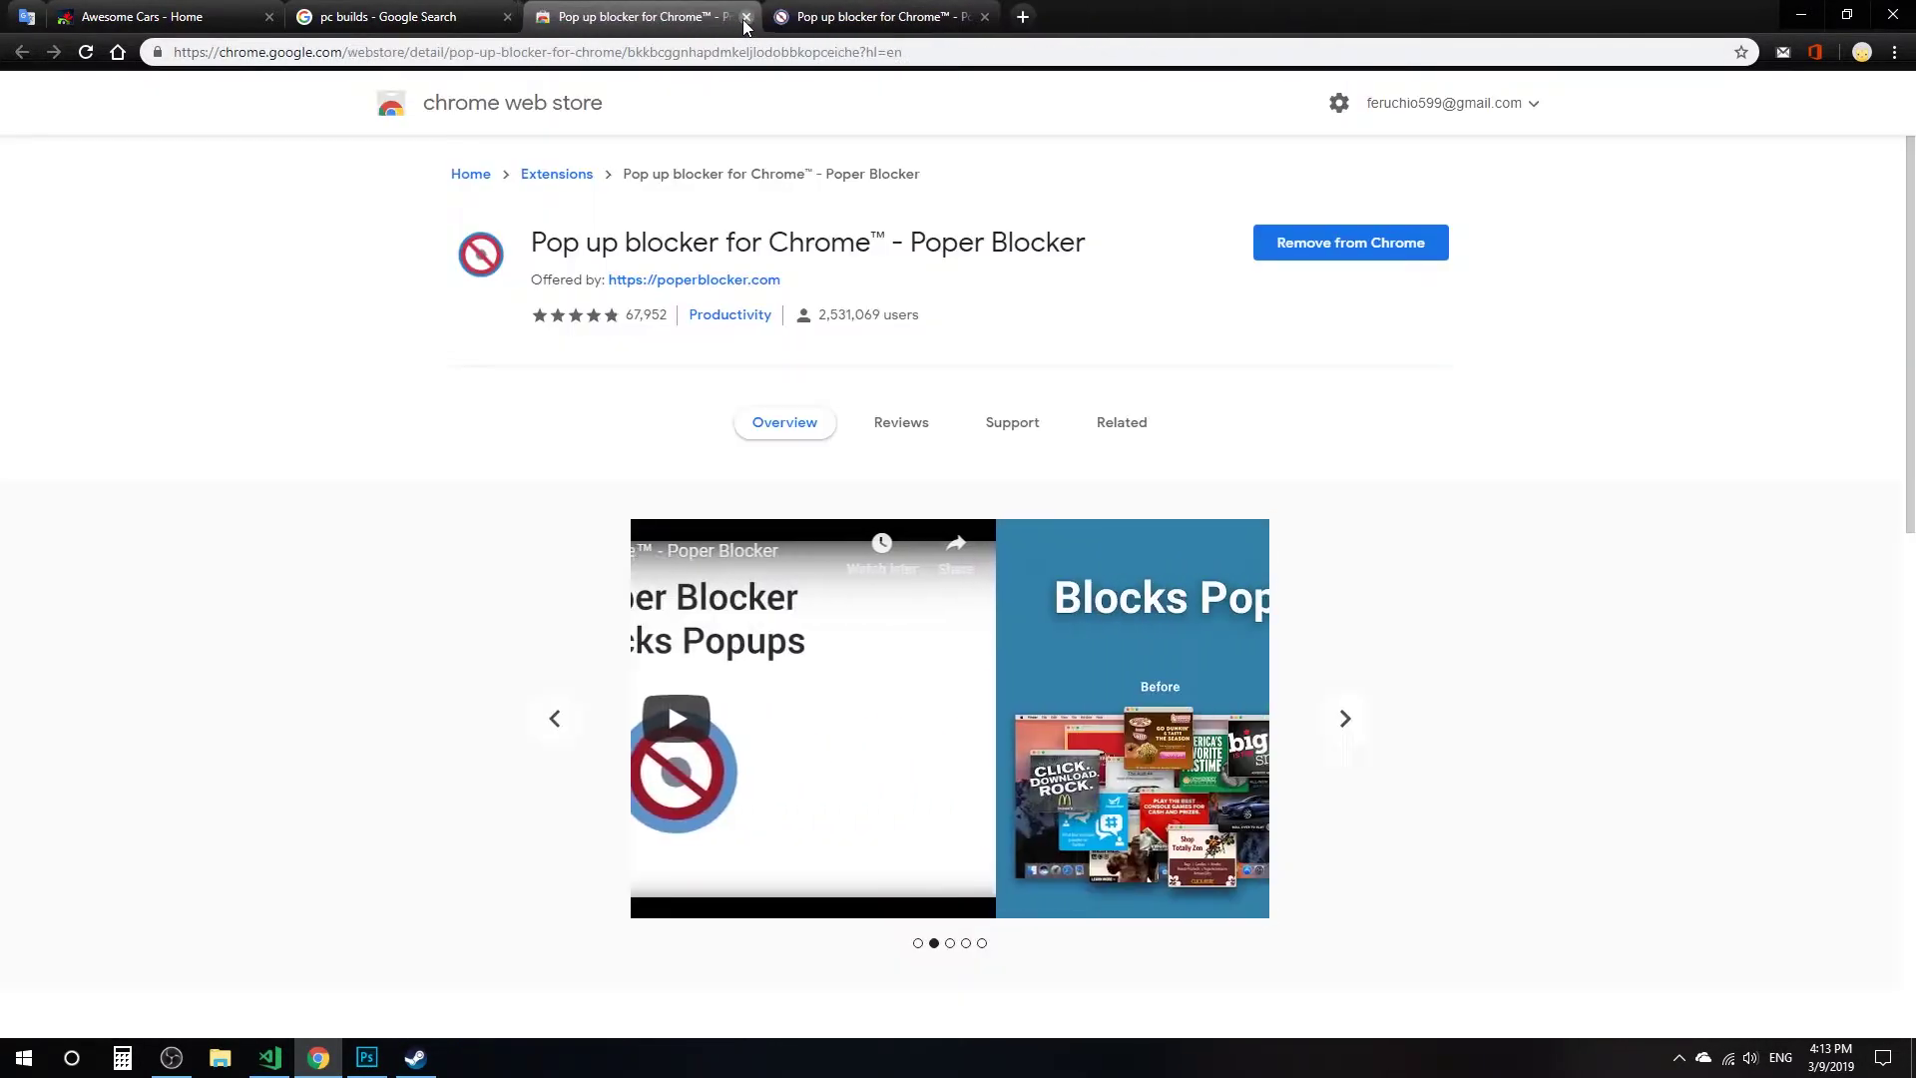
left_click(744, 17)
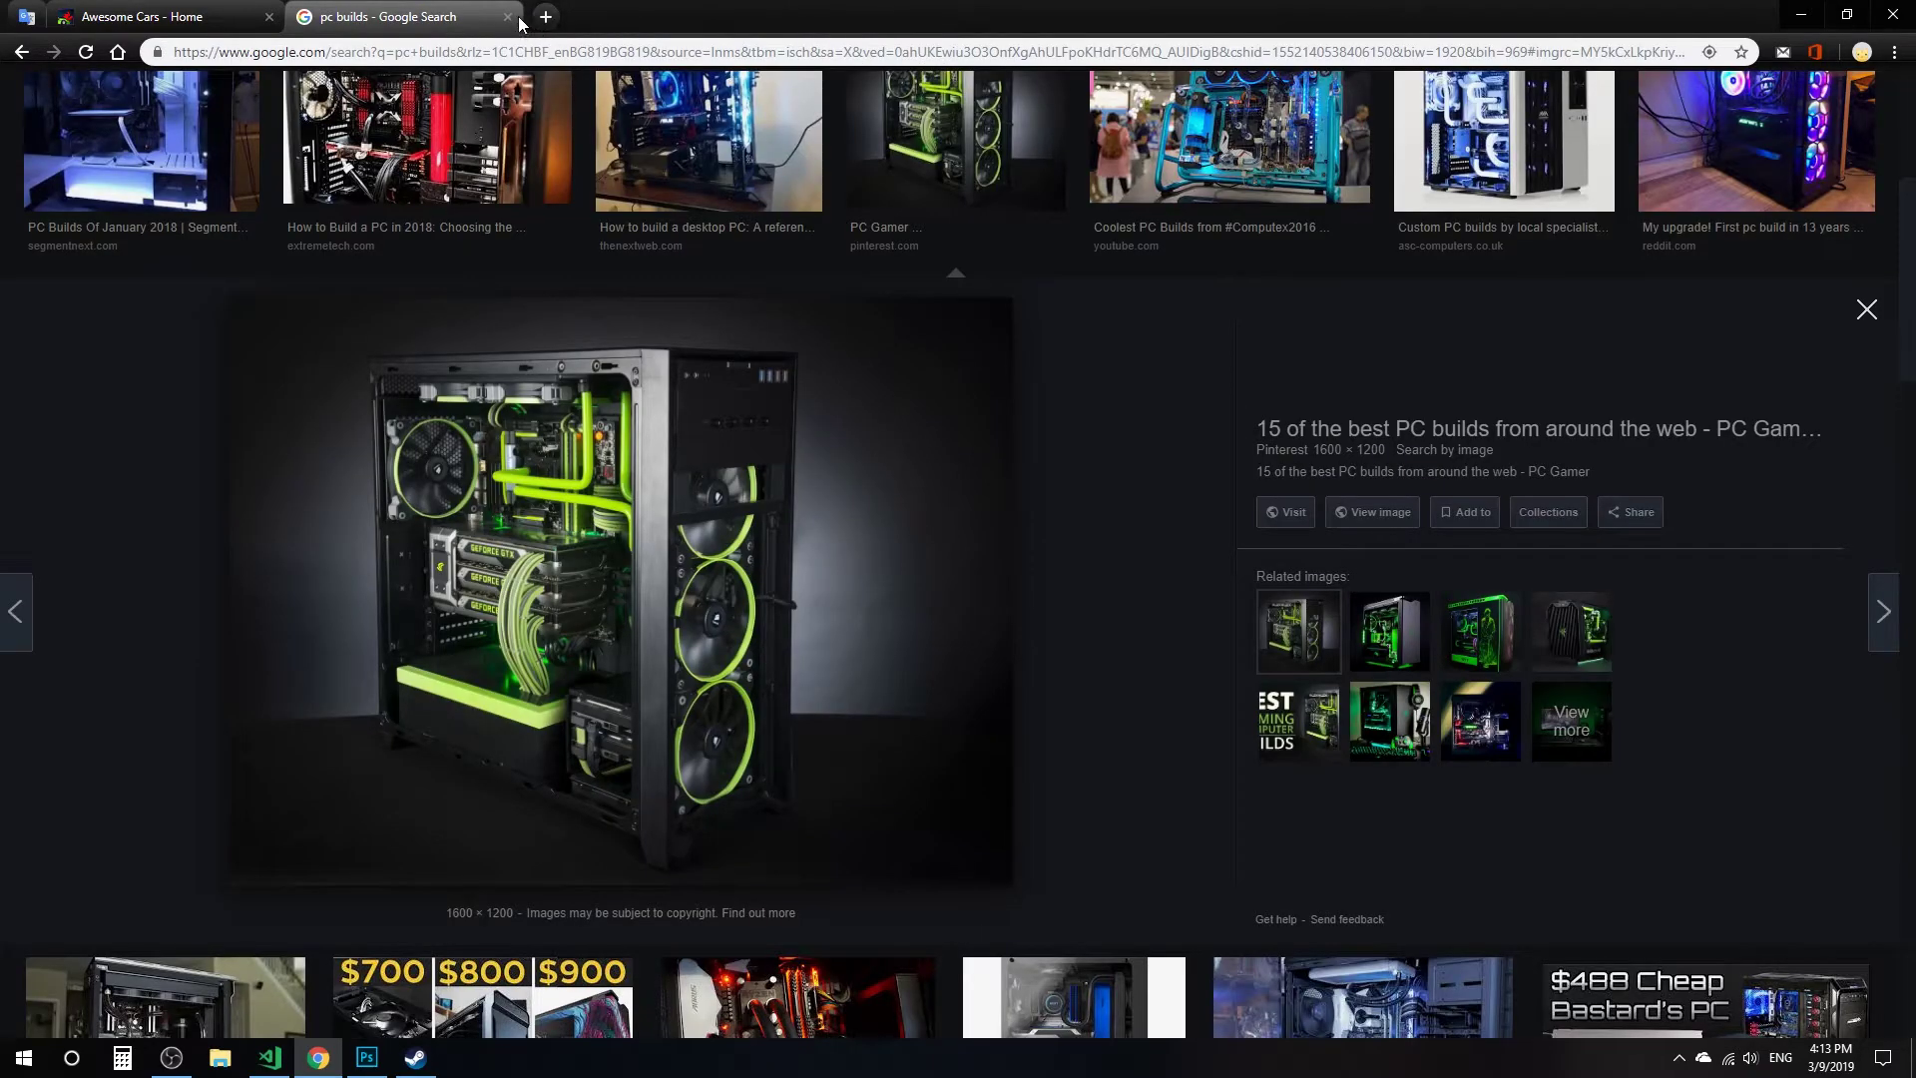
left_click(508, 17)
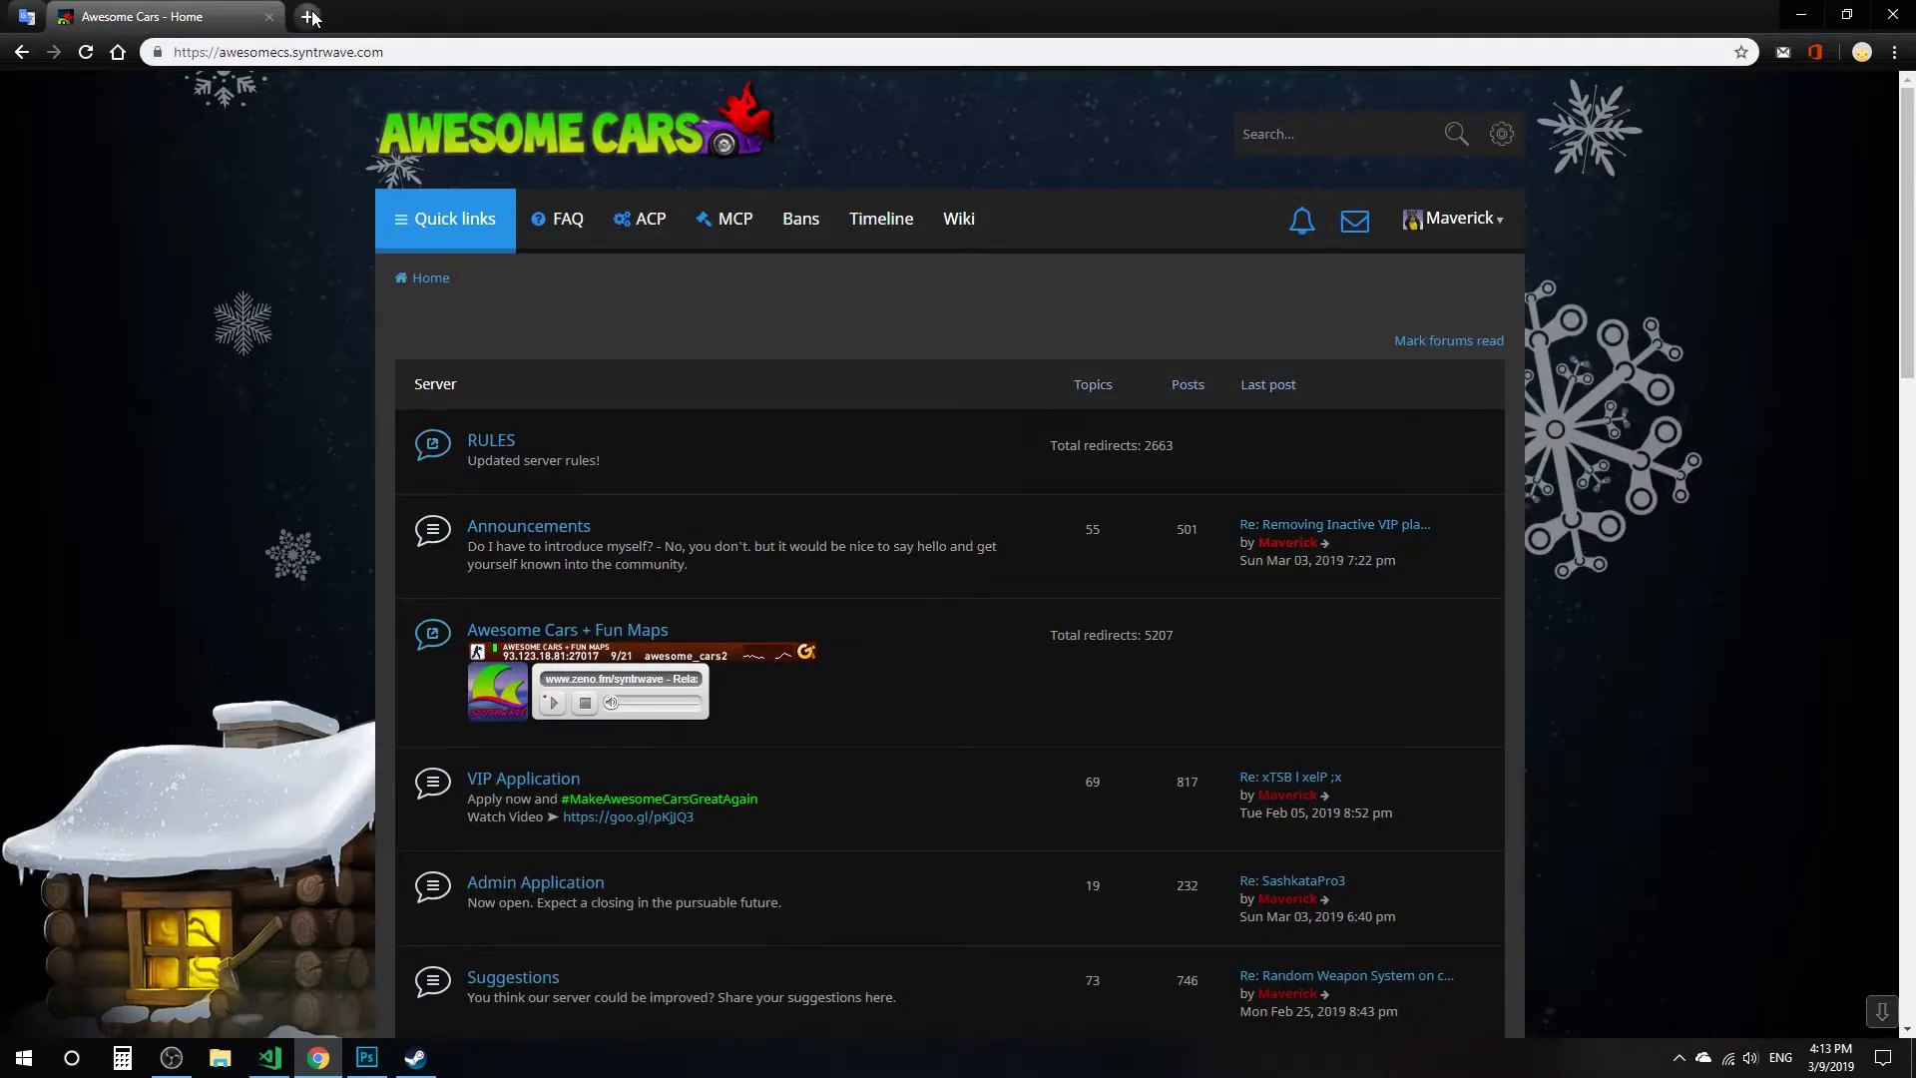
left_click(301, 17)
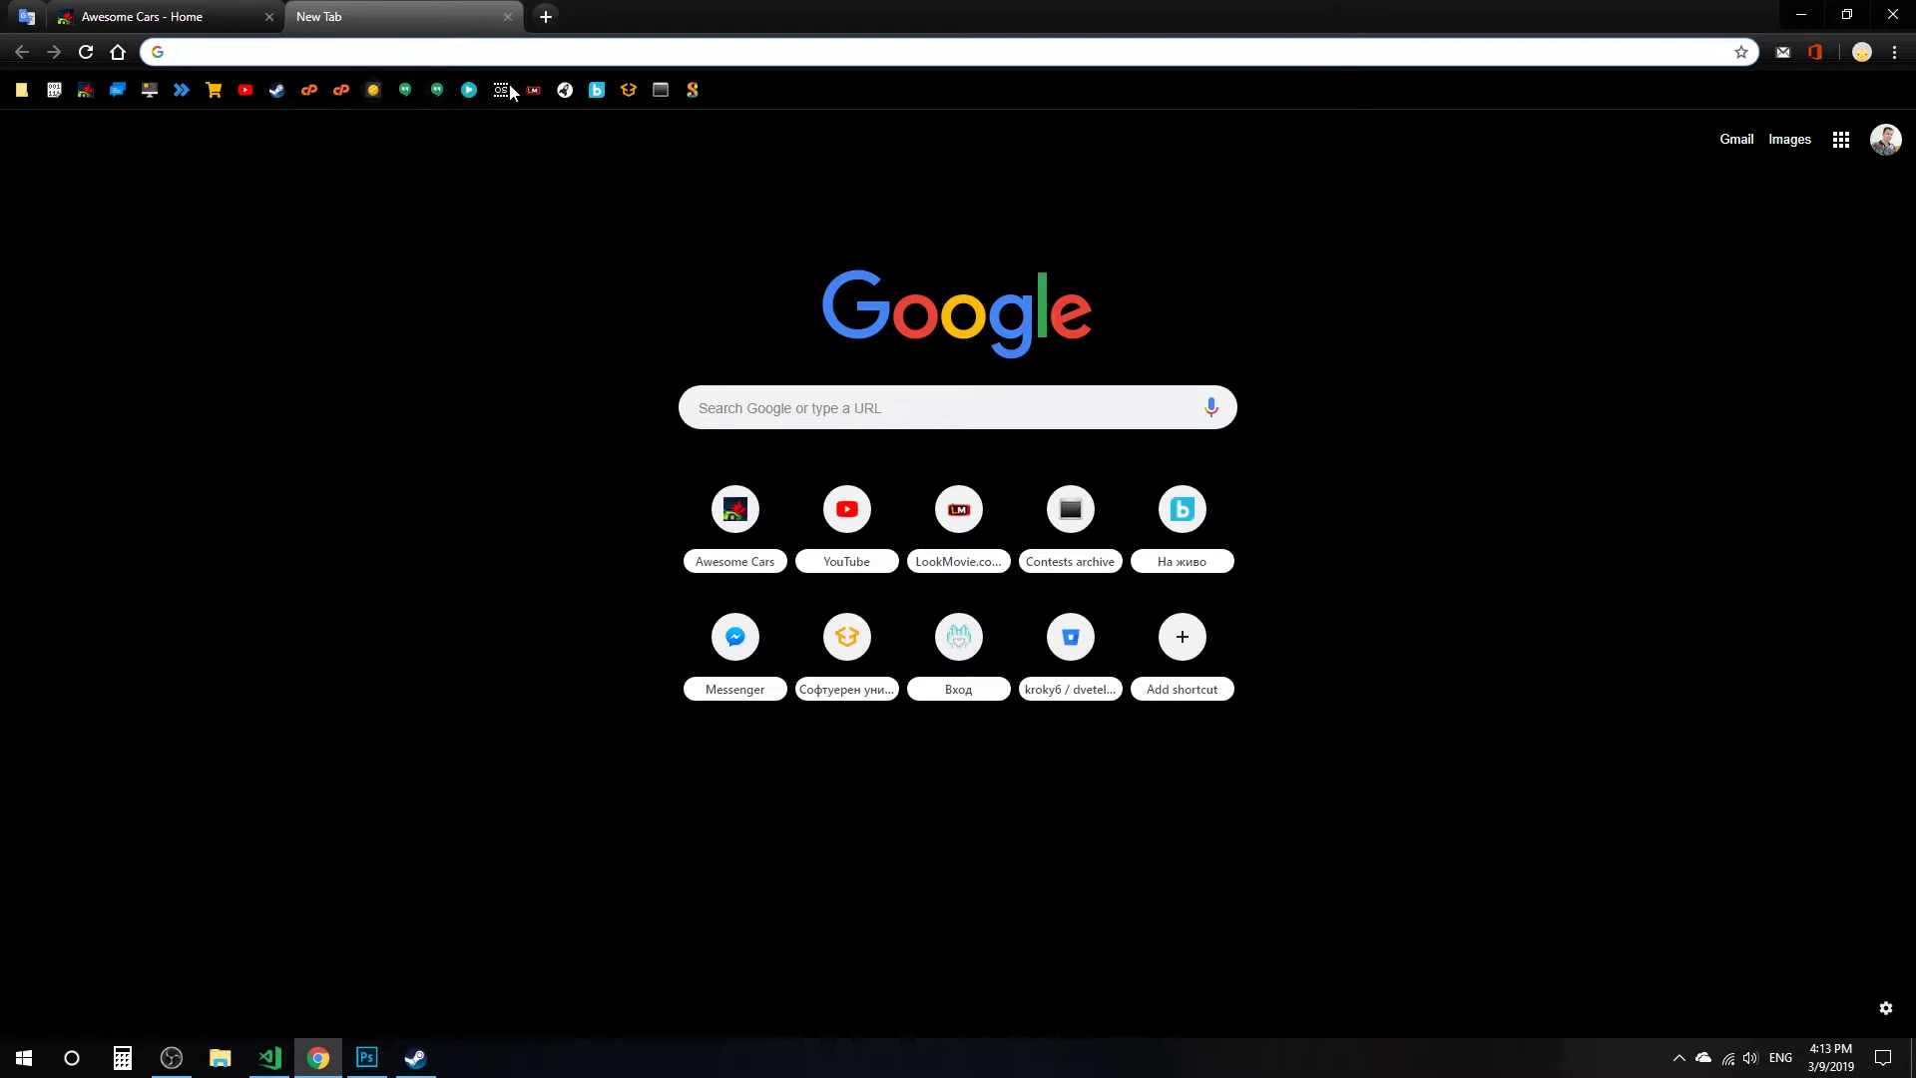
left_click(564, 91)
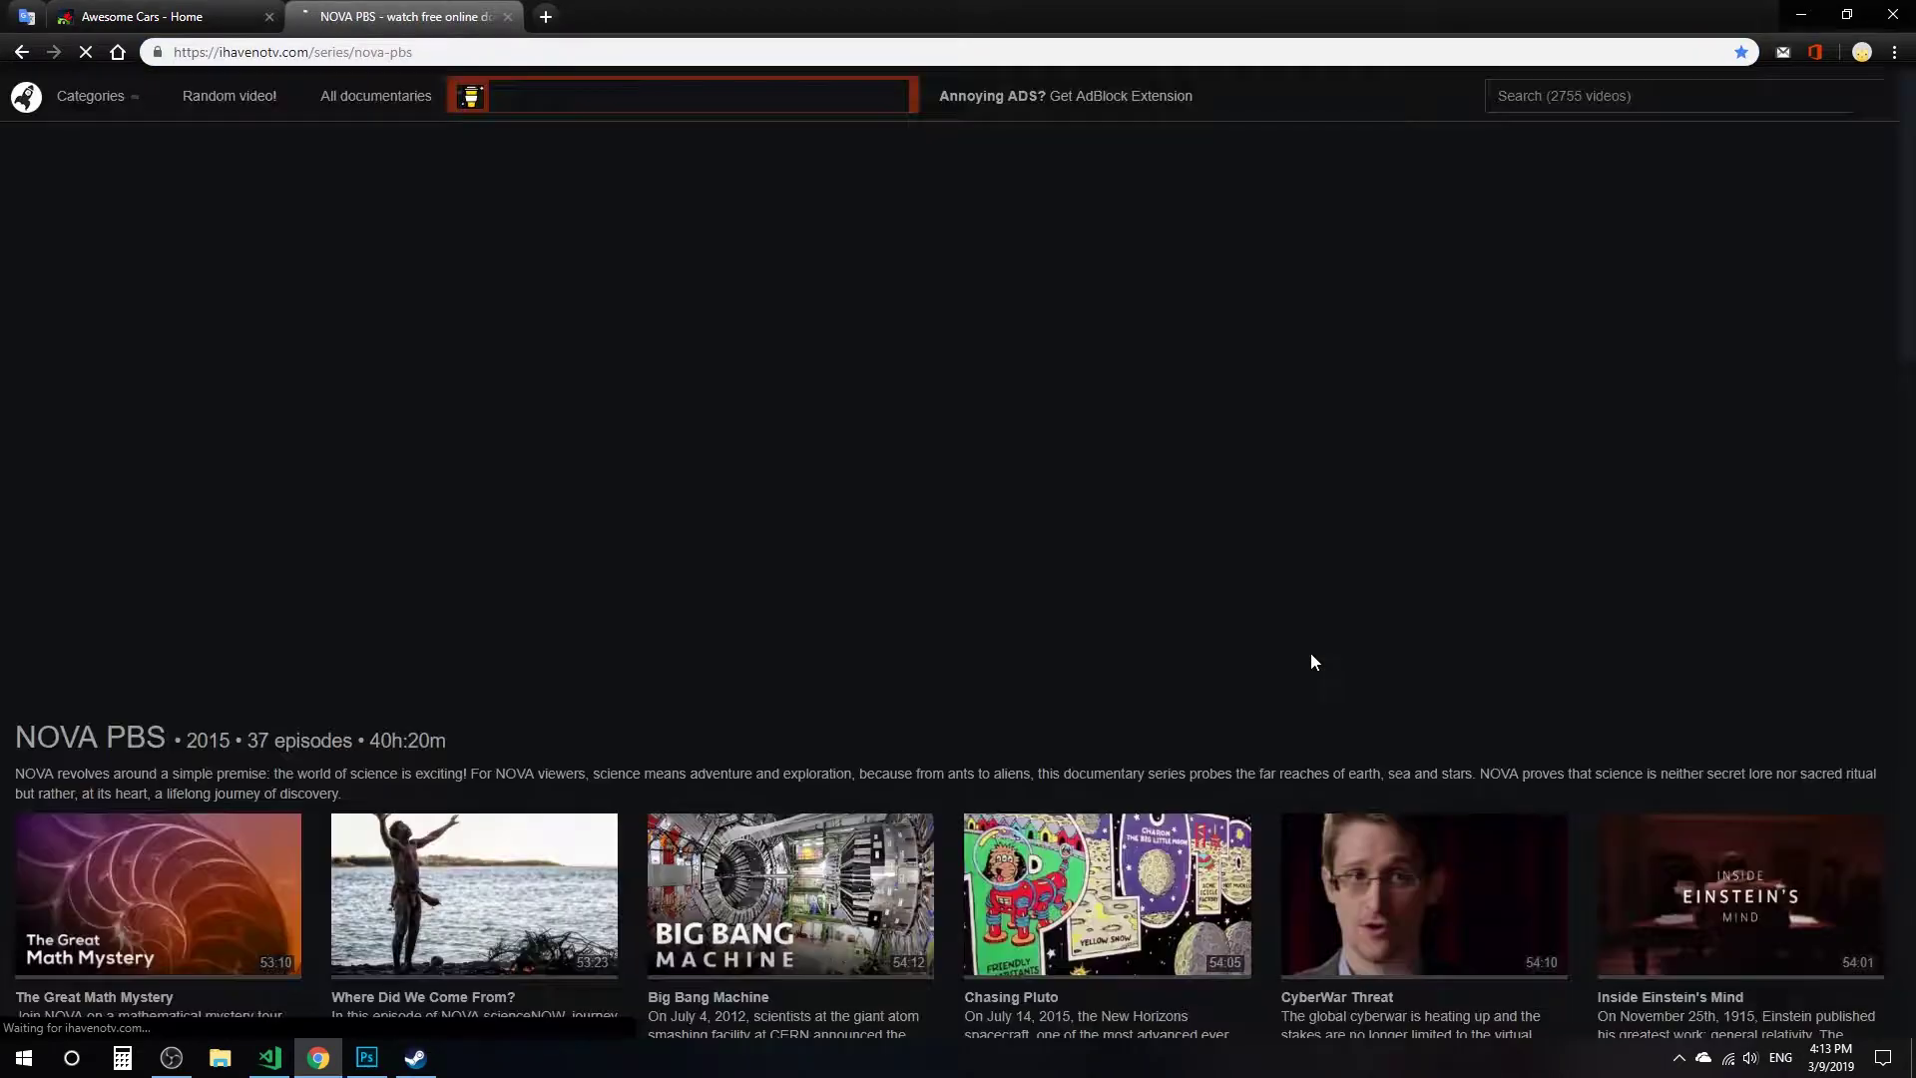
Scroll through the NOVA PBS list of 37 documentary episodes.
scroll(1310, 653, "down", 6)
scroll(912, 680, "down", 5)
scroll(912, 680, "down", 8)
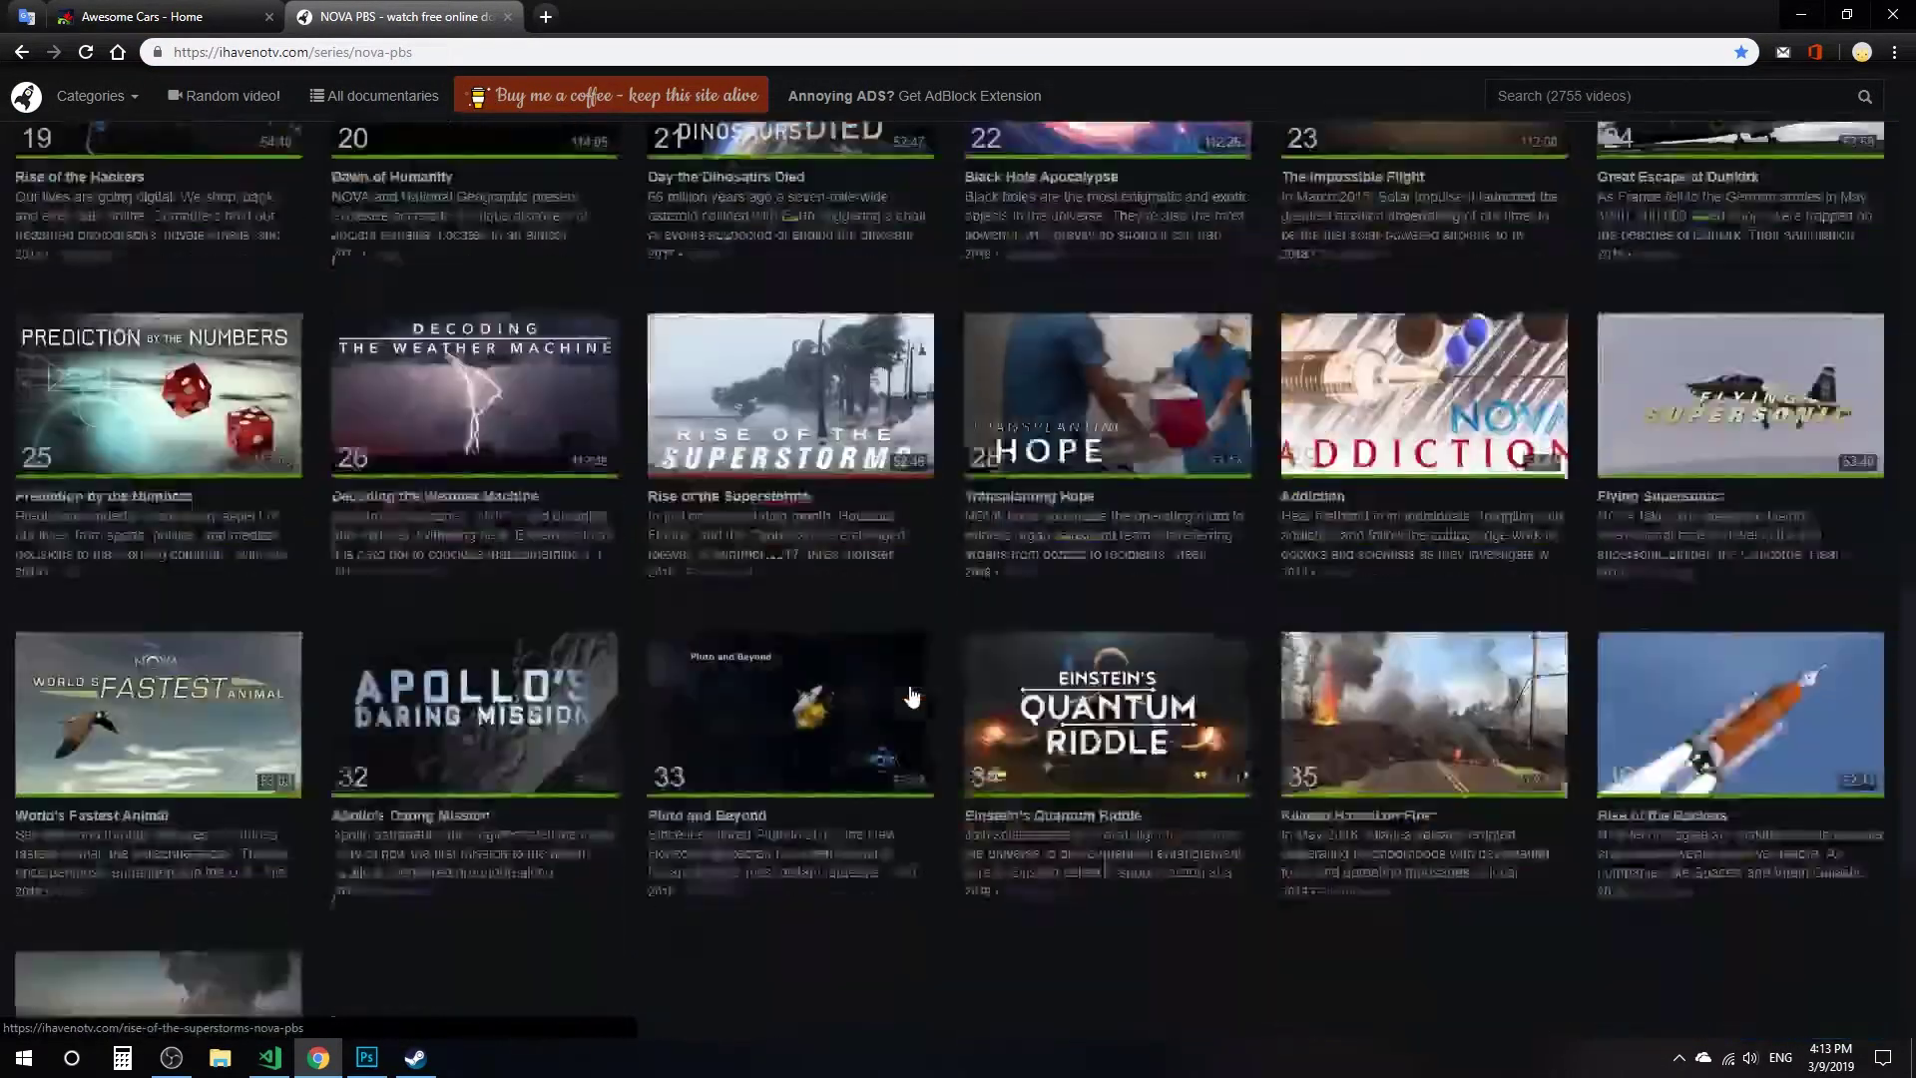
scroll(910, 690, "down", 5)
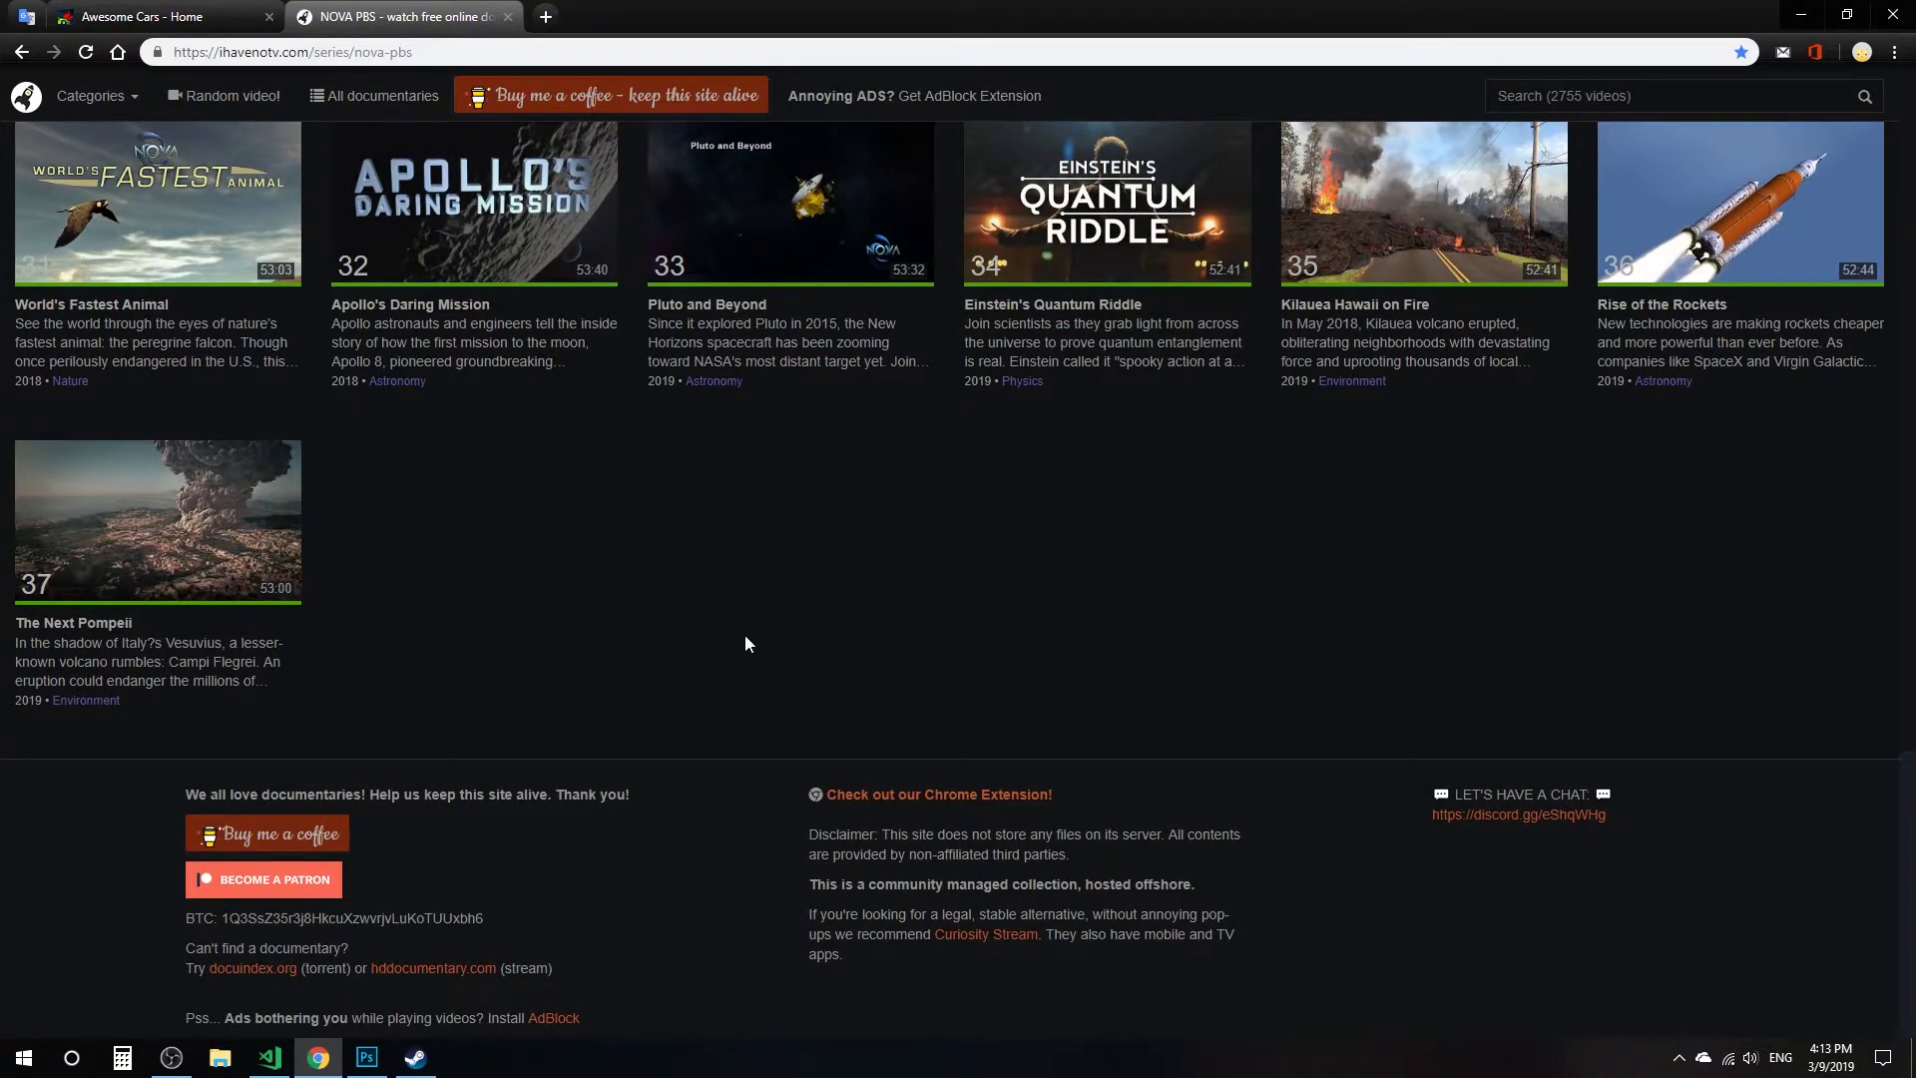
scroll(1093, 595, "up", 11)
scroll(1092, 595, "up", 10)
scroll(1093, 599, "down", 5)
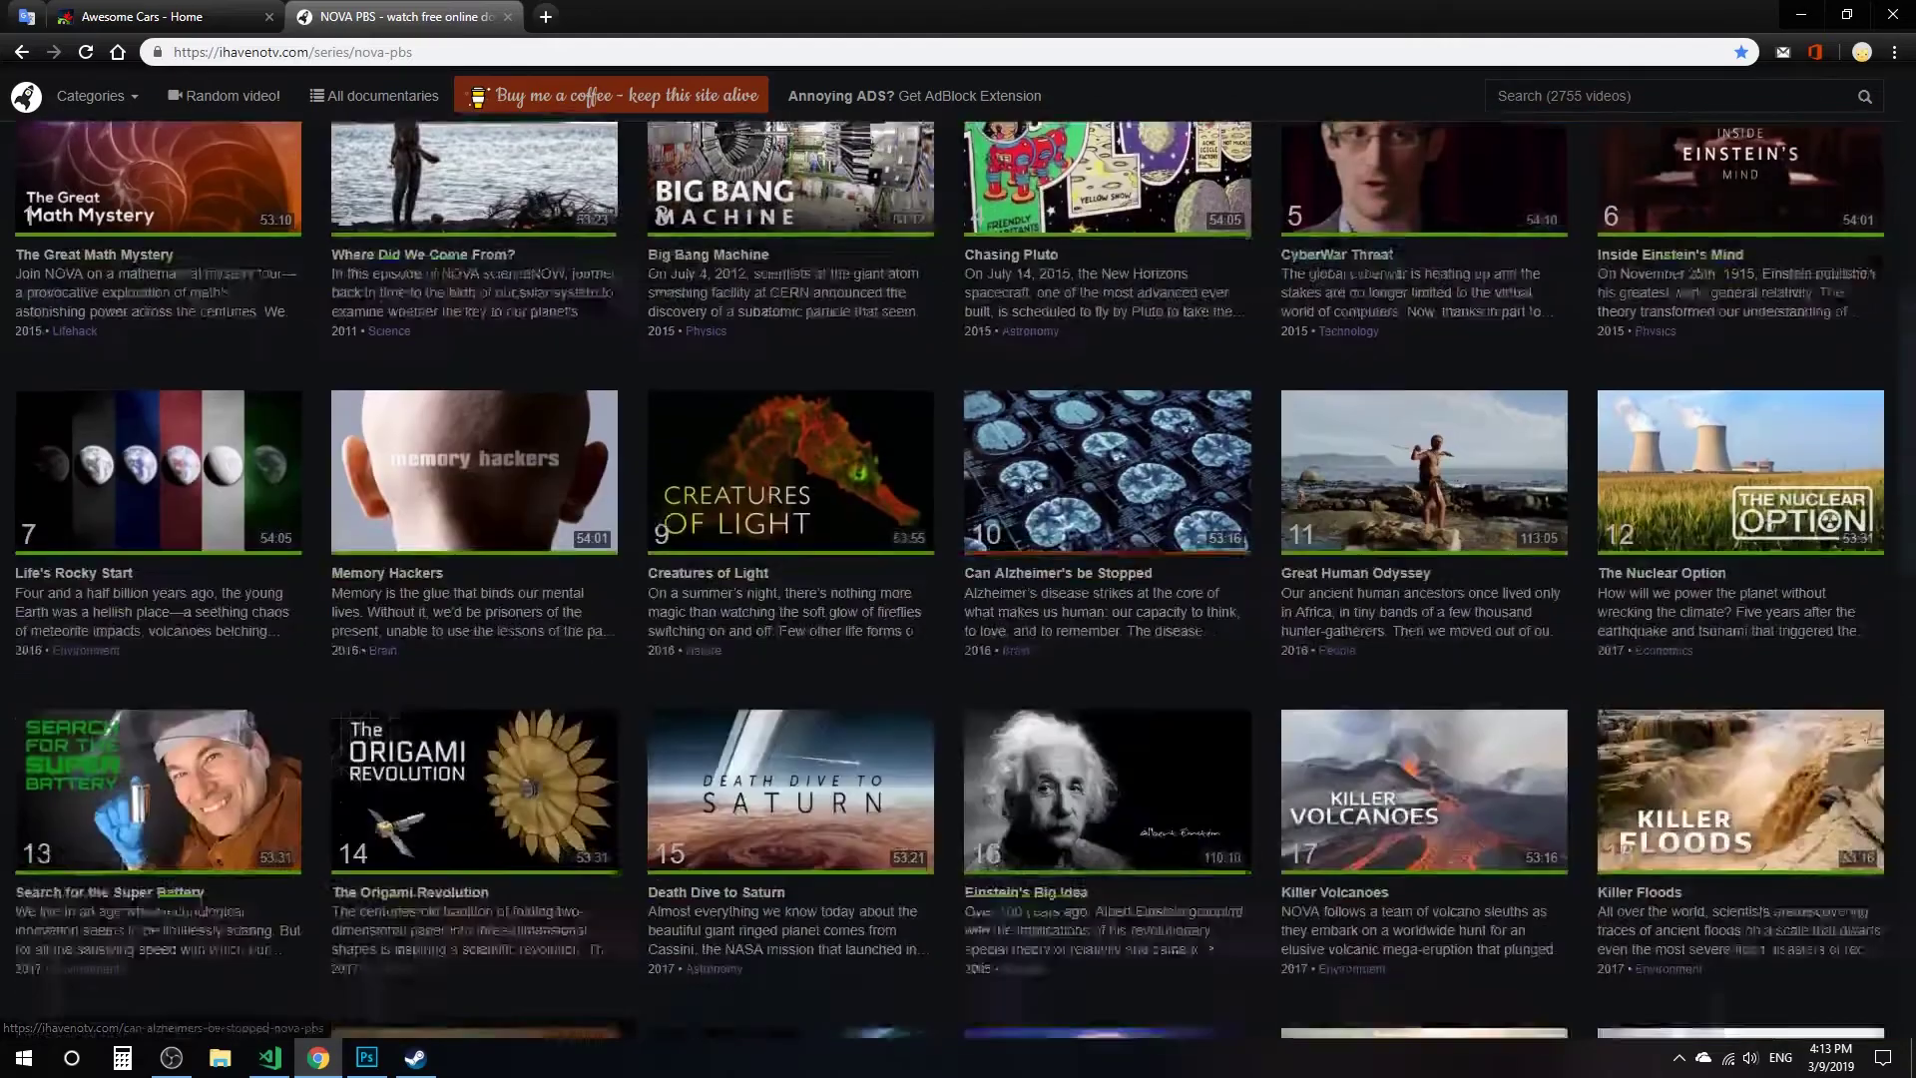
scroll(1093, 599, "down", 6)
scroll(1093, 599, "down", 3)
scroll(1201, 619, "down", 3)
scroll(611, 391, "down", 2)
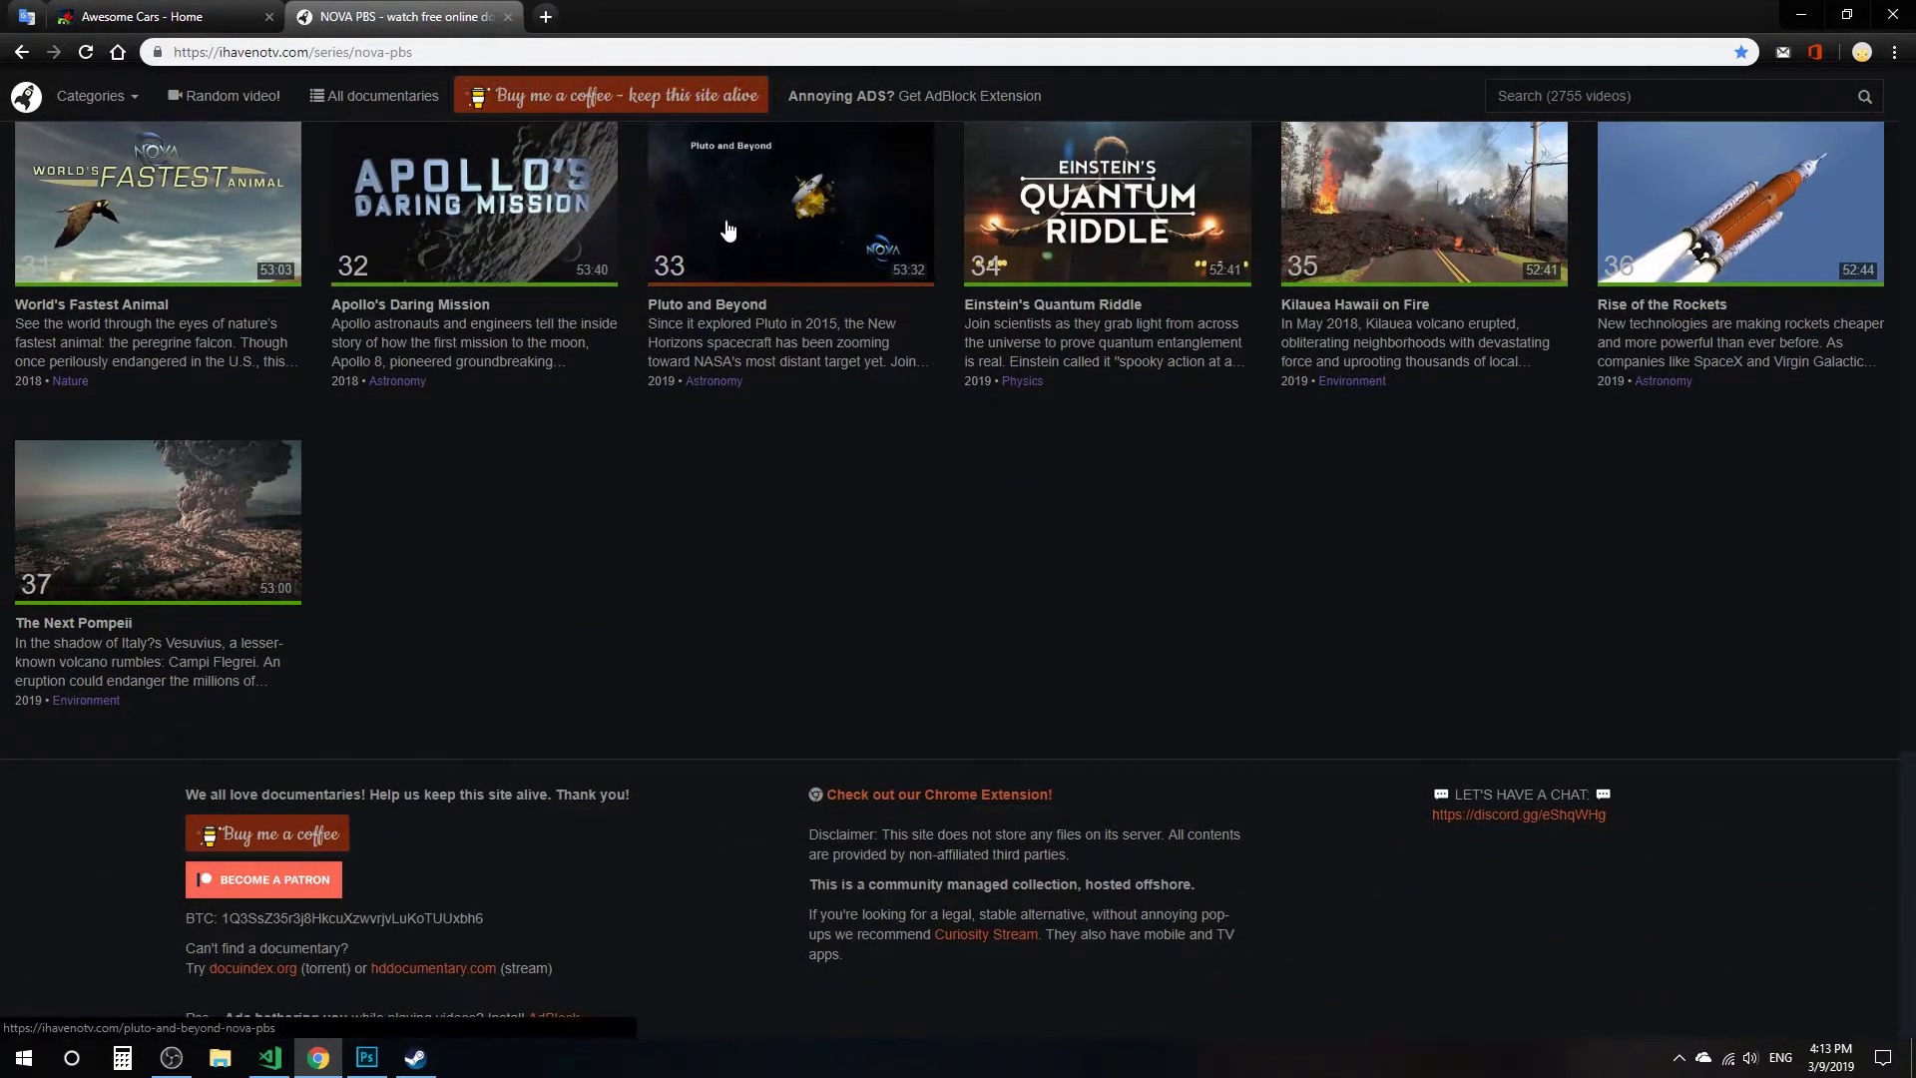
Open hddocumentary.com in a background tab and bring up its BBC Haute Couture (2007) article.
middle_click(427, 973)
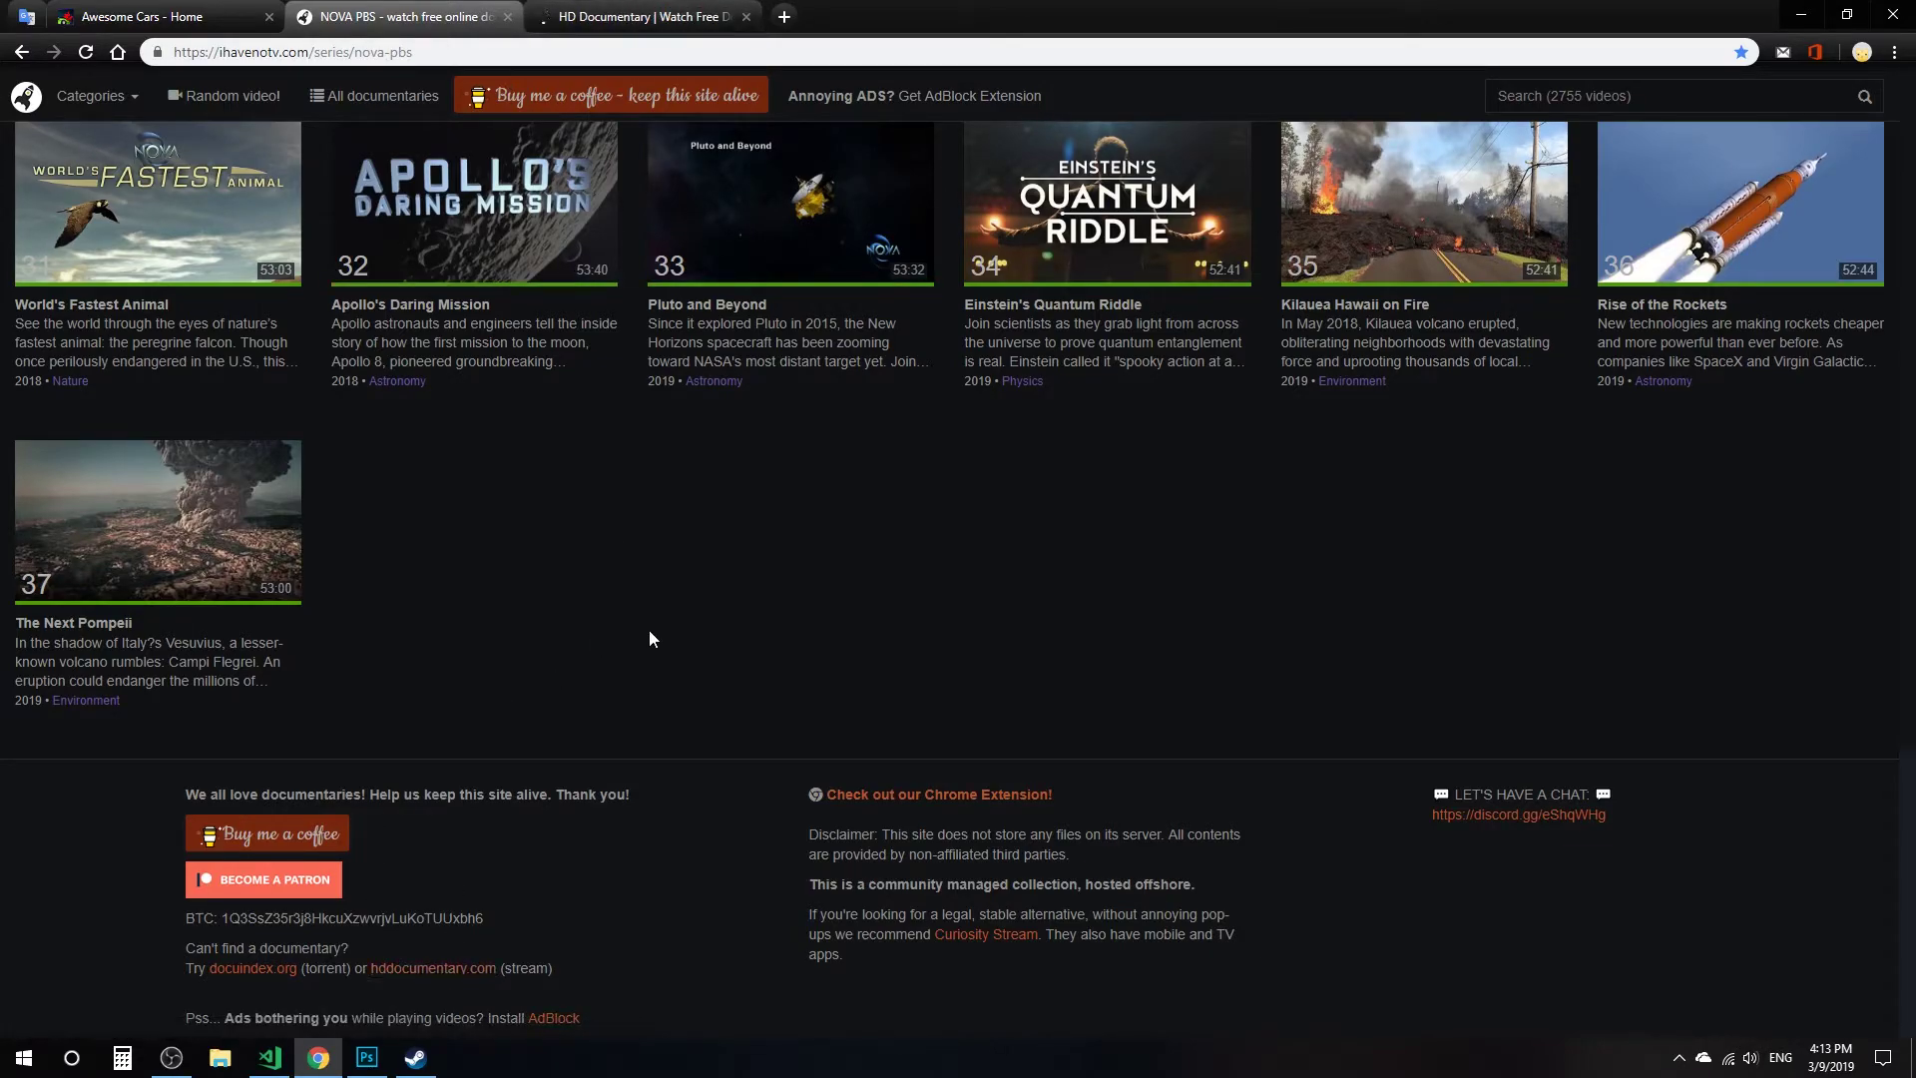
scroll(647, 616, "up", 6)
scroll(638, 599, "up", 5)
left_click(582, 12)
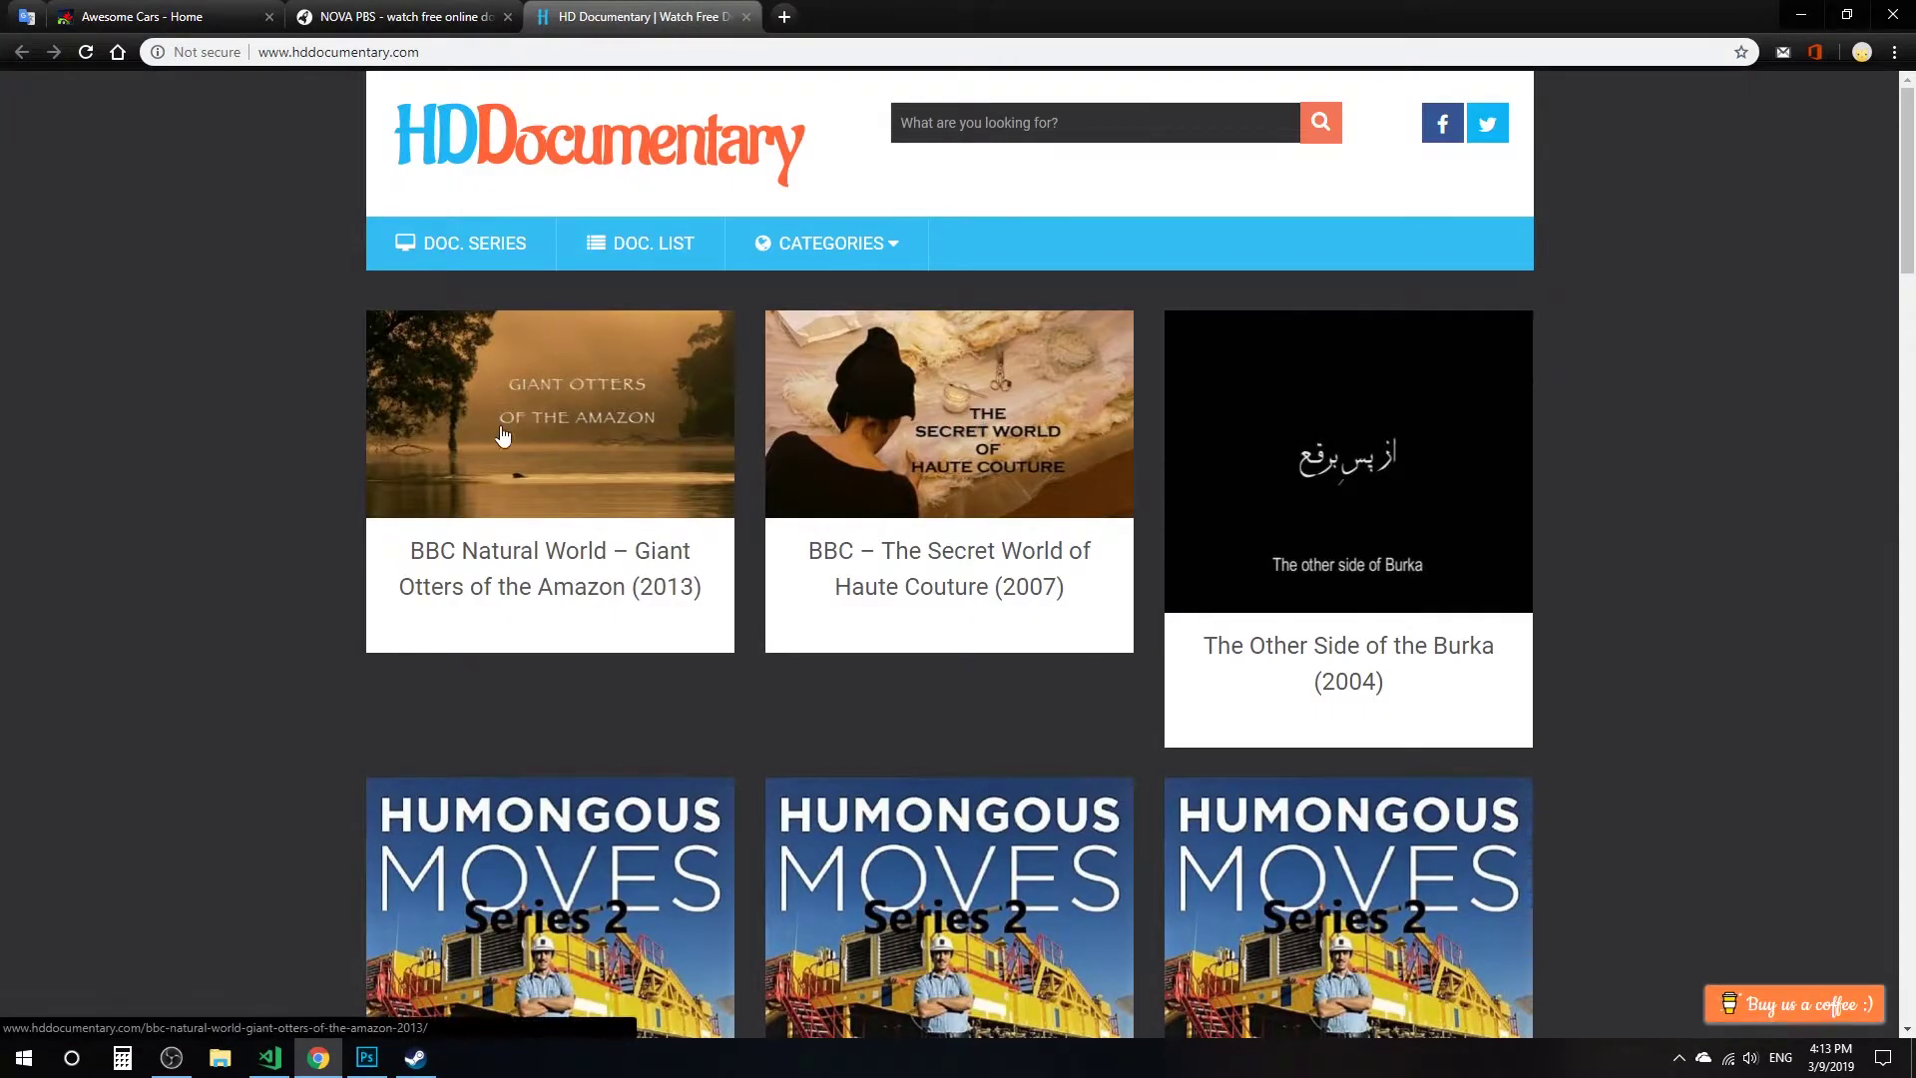
left_click(853, 393)
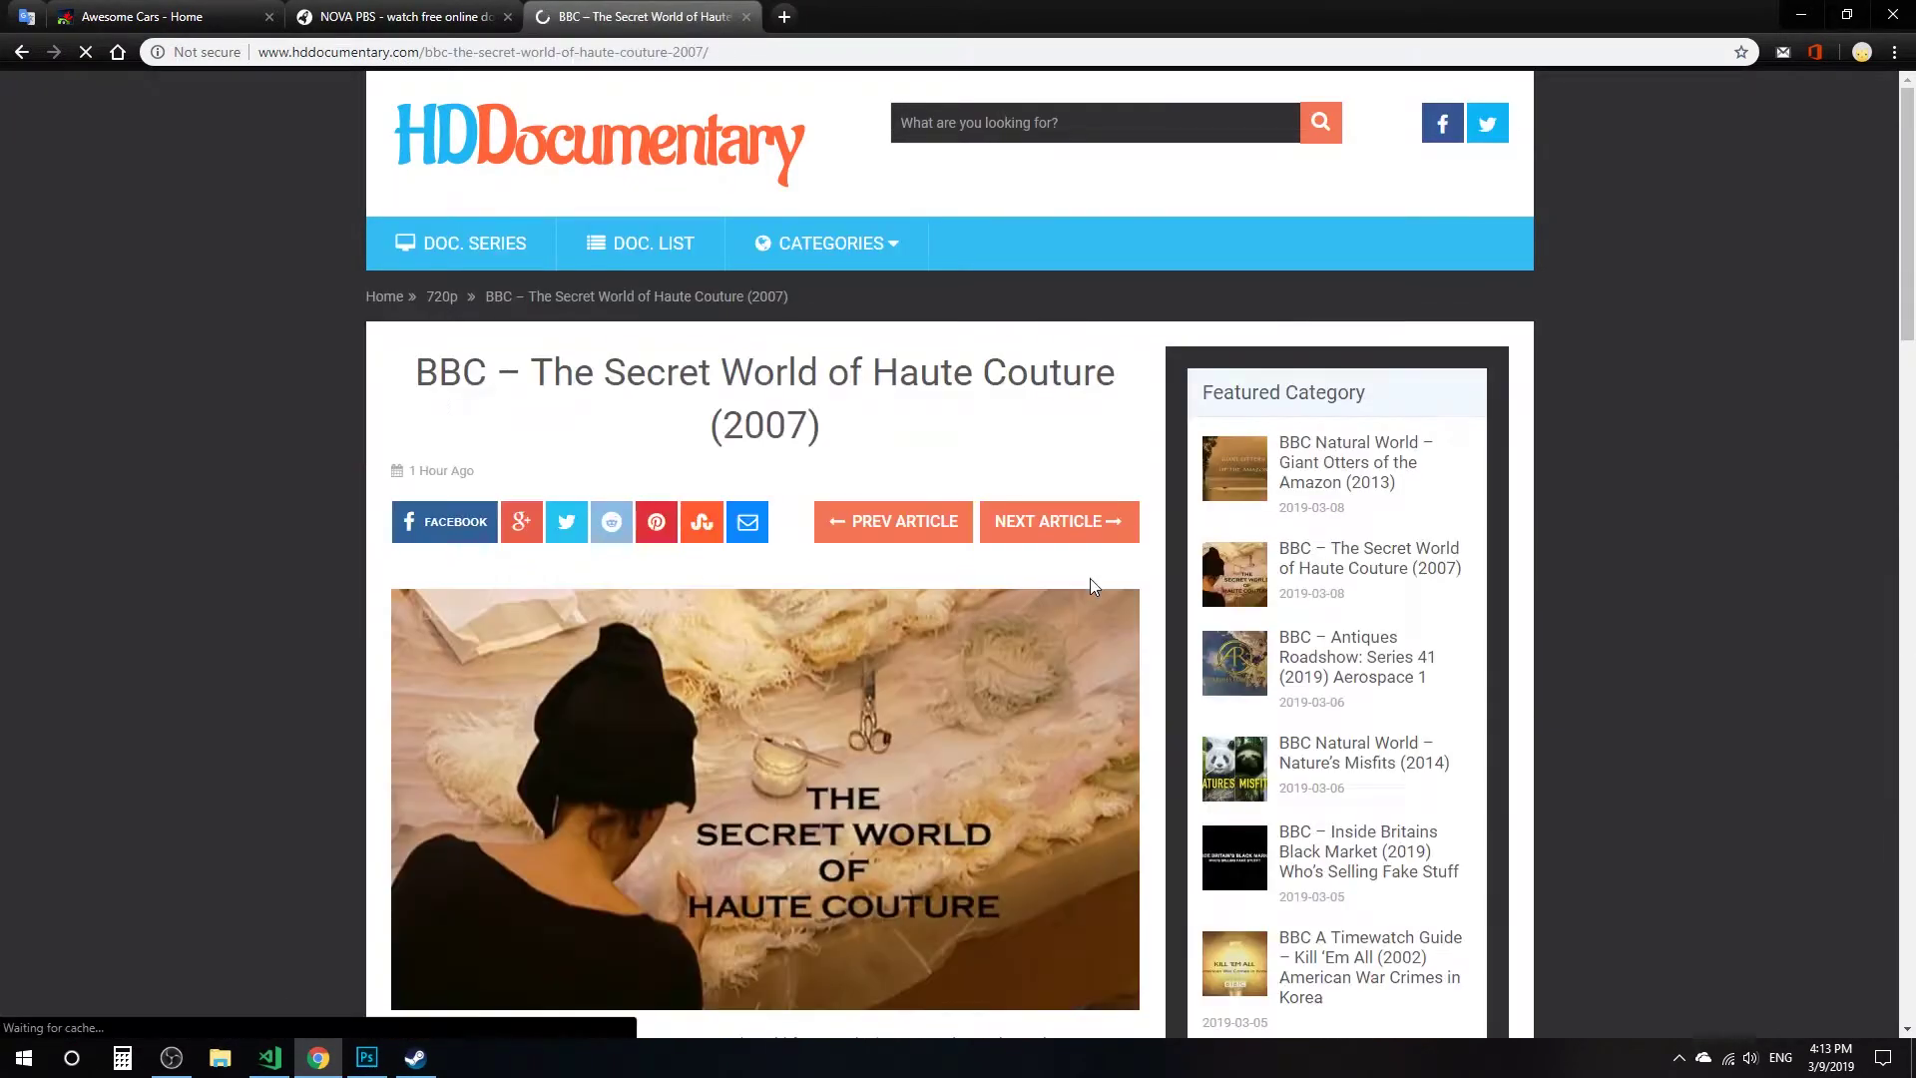
scroll(757, 604, "down", 5)
scroll(758, 578, "down", 5)
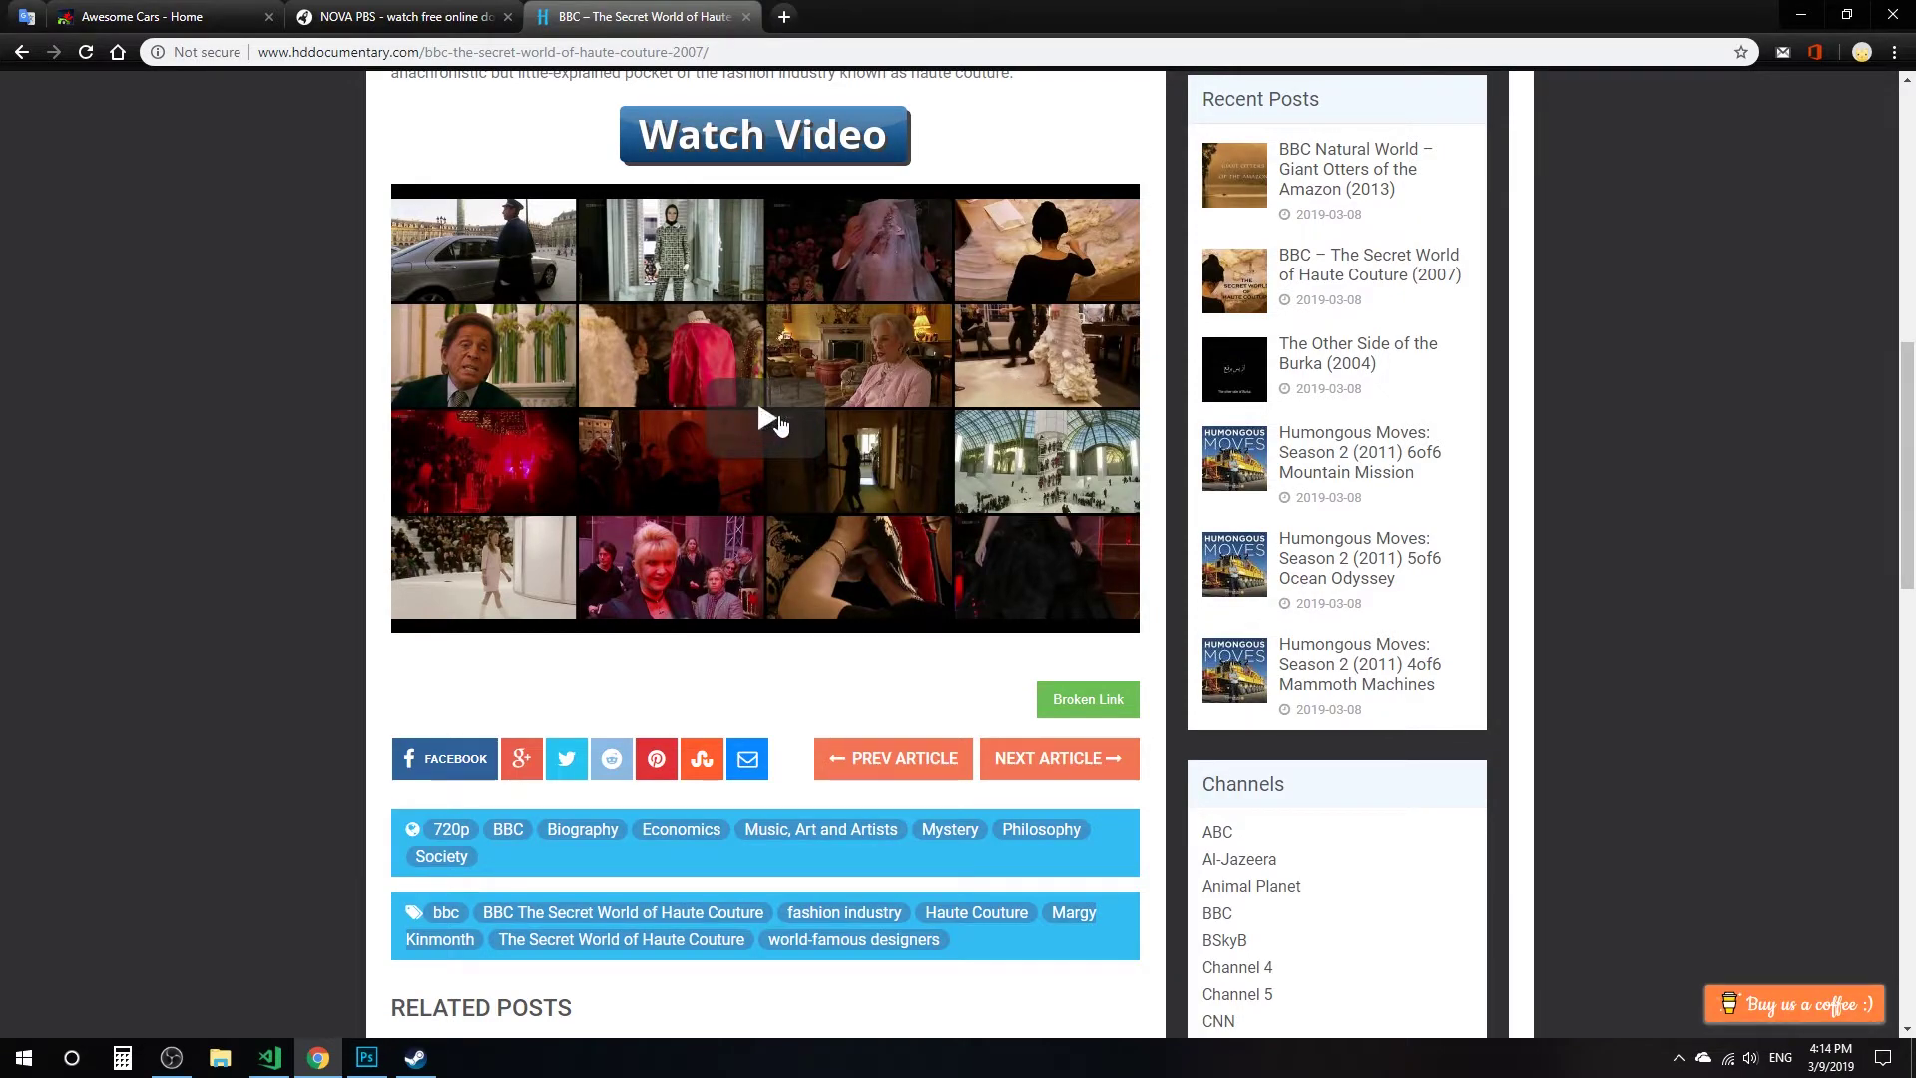
Start the Haute Couture video past the blocked popup, then pause it at 00:01.
left_click(748, 392)
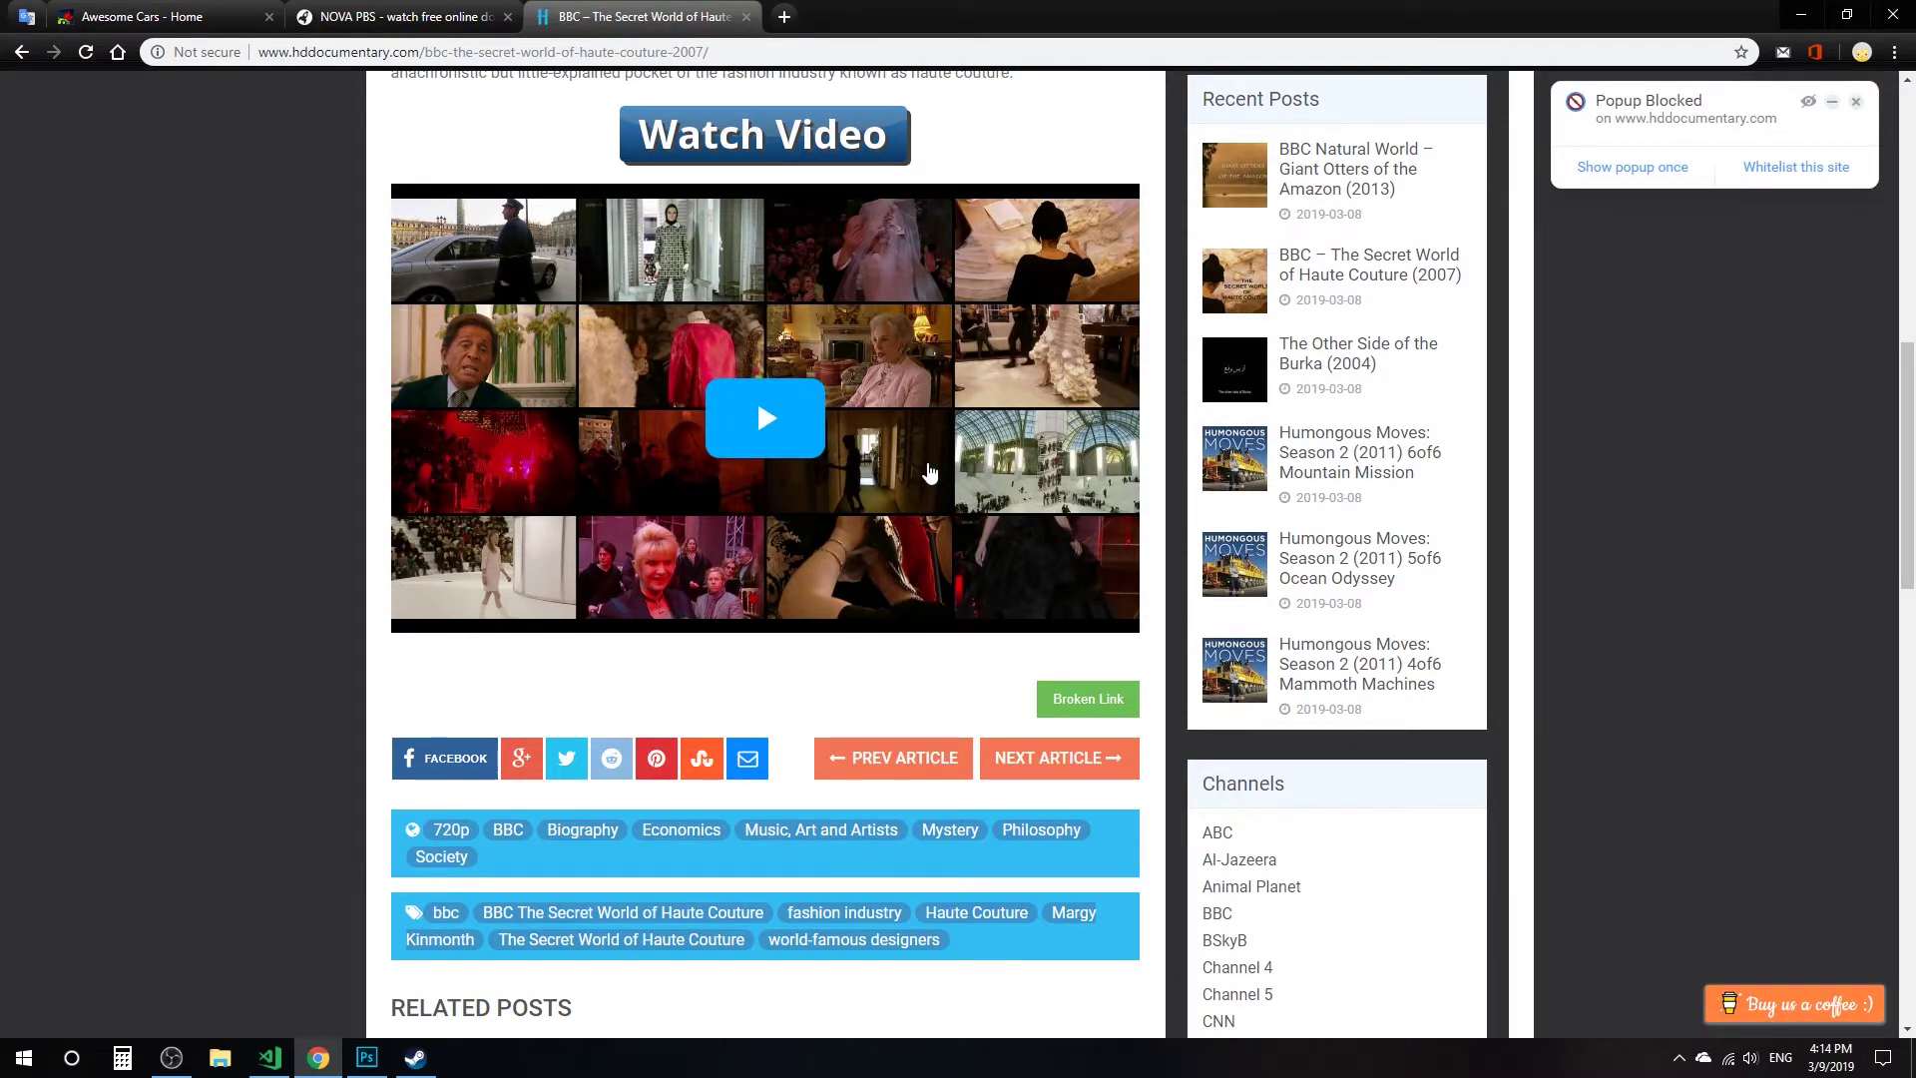
left_click(765, 417)
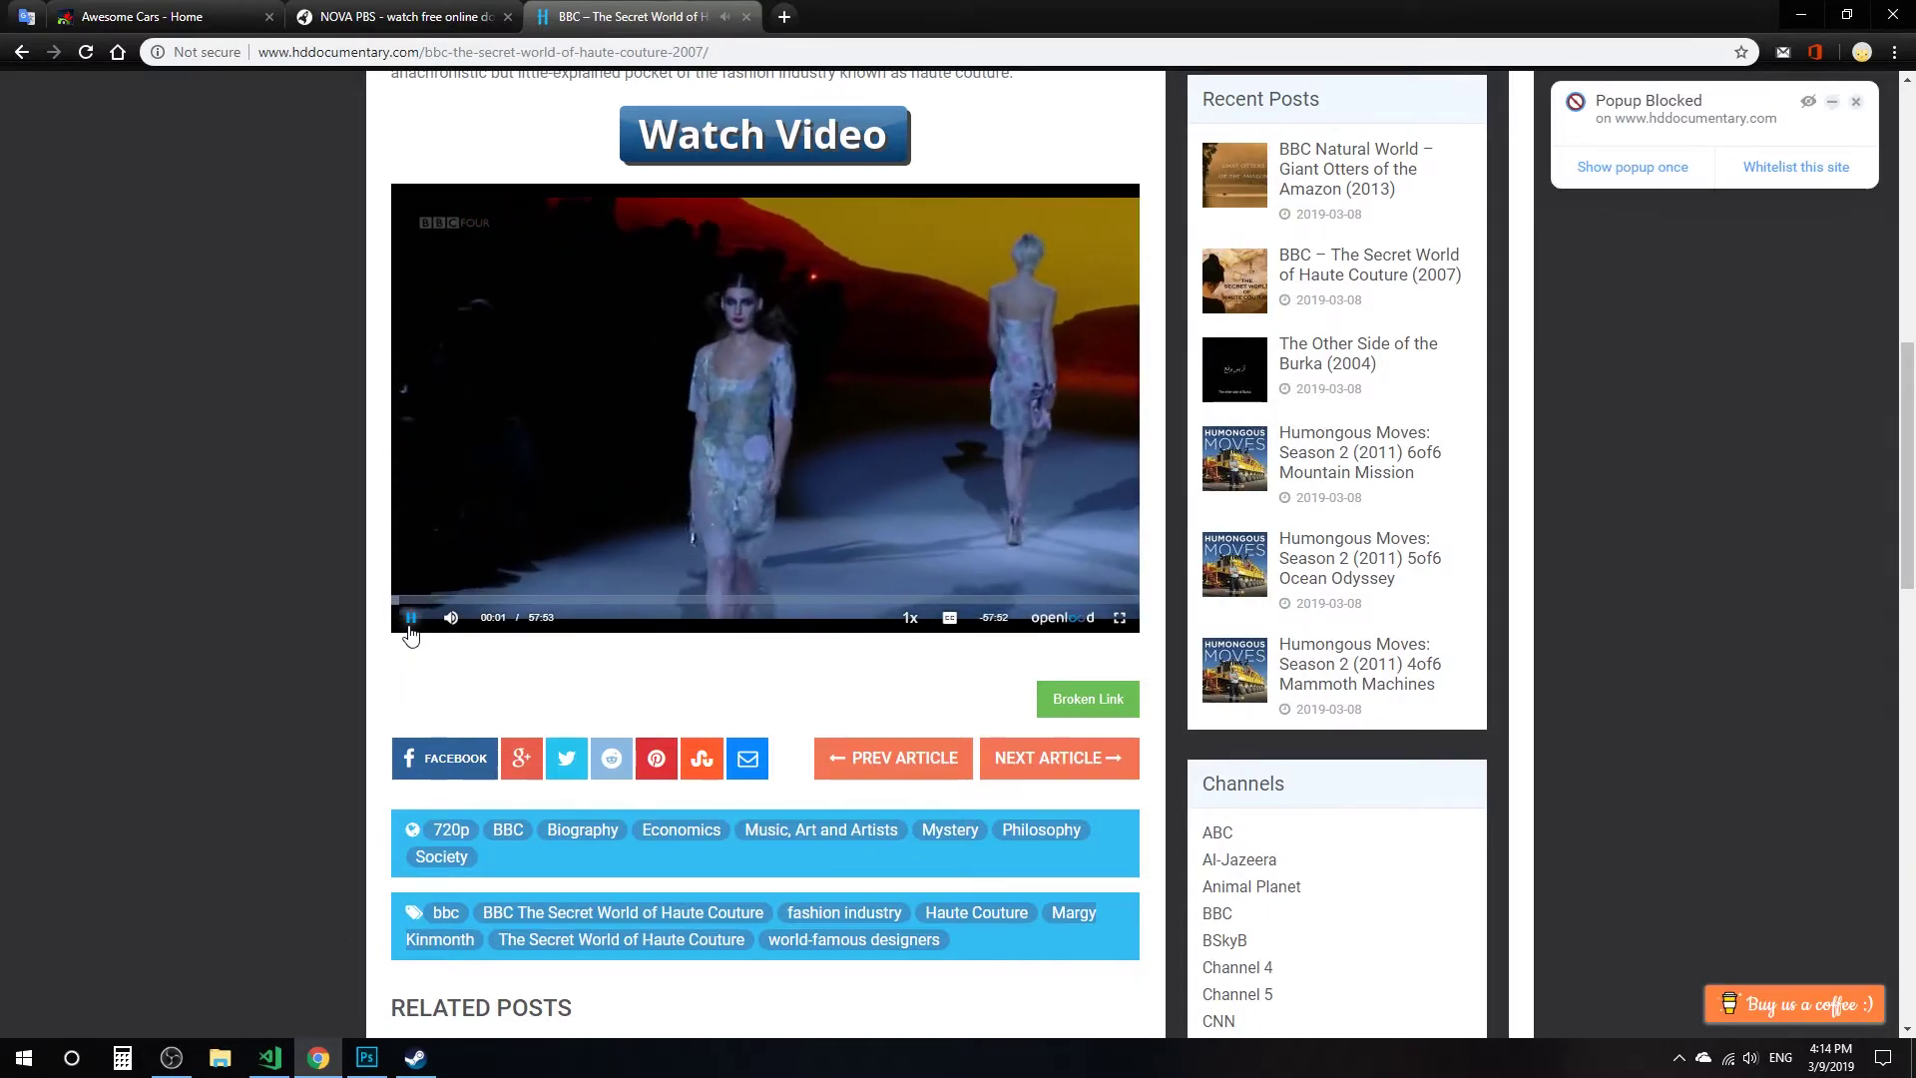
left_click(410, 617)
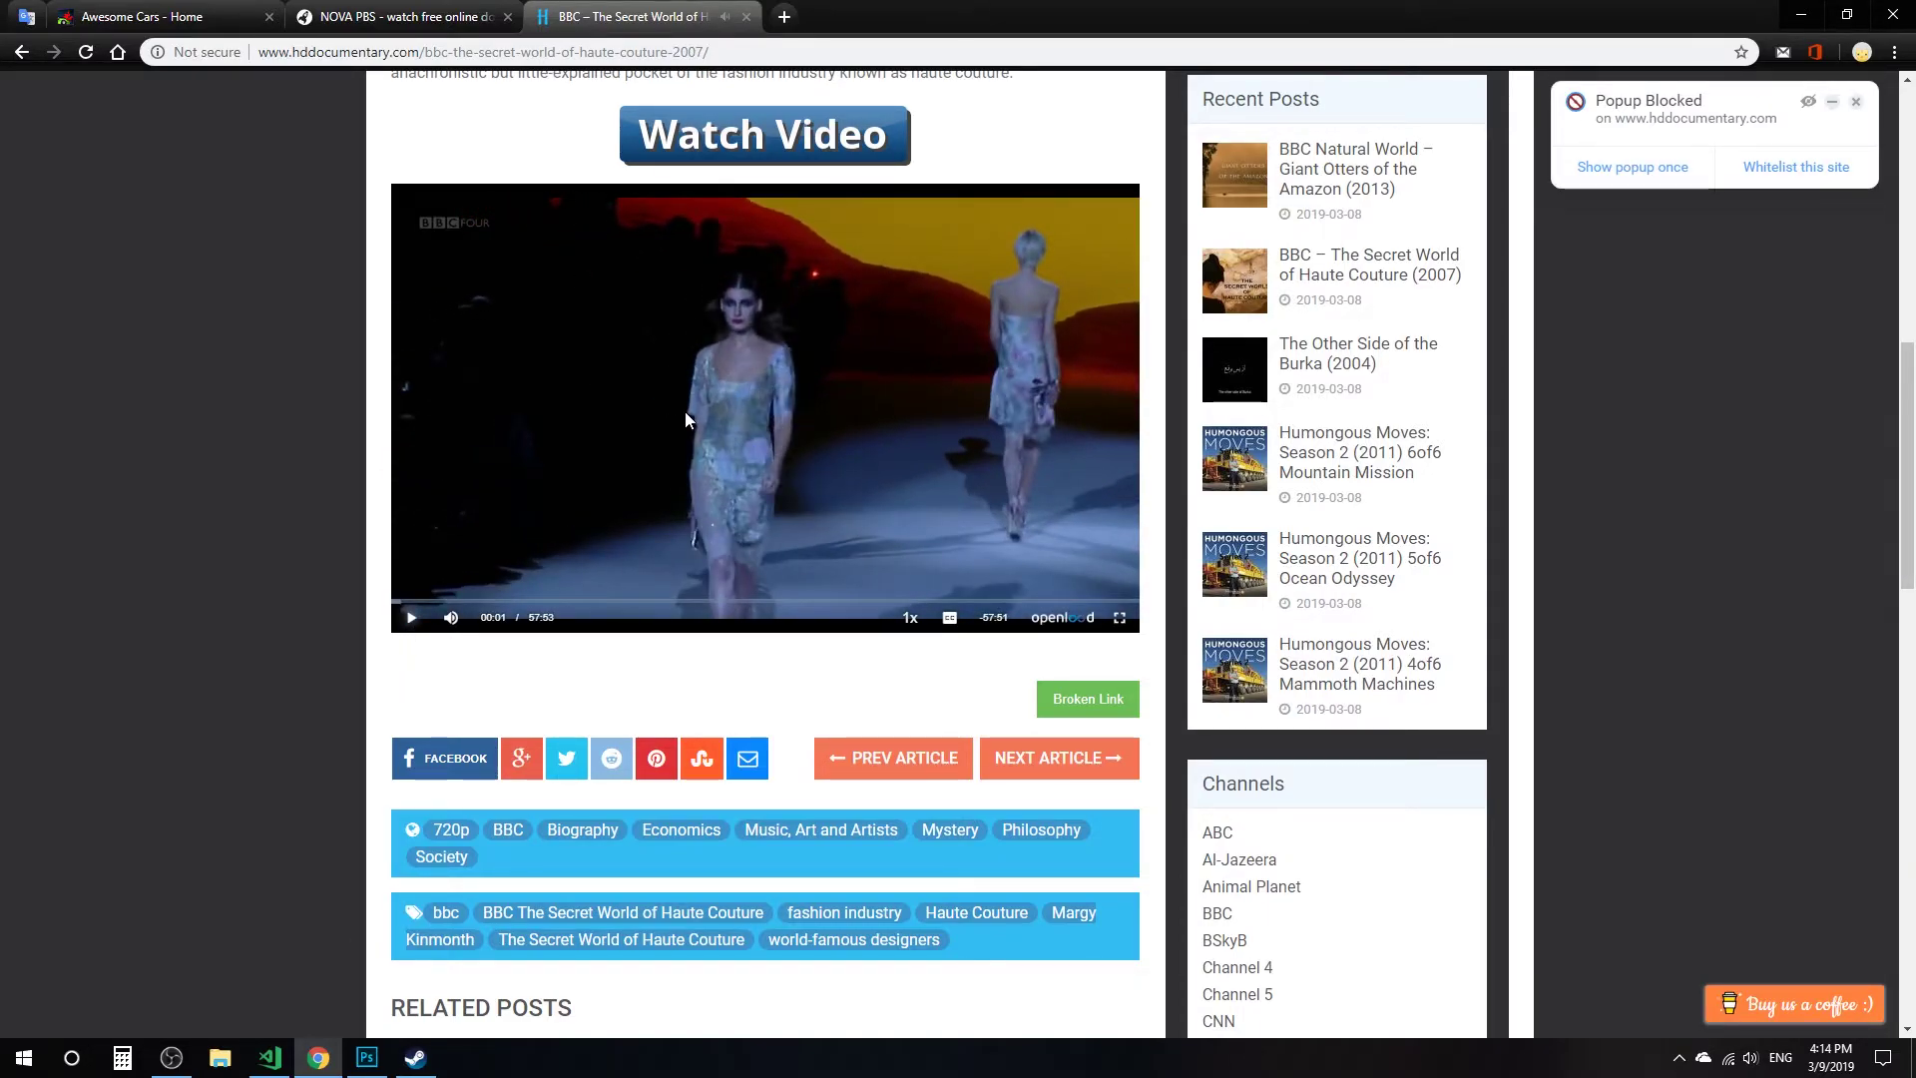
scroll(758, 559, "up", 5)
scroll(845, 623, "down", 3)
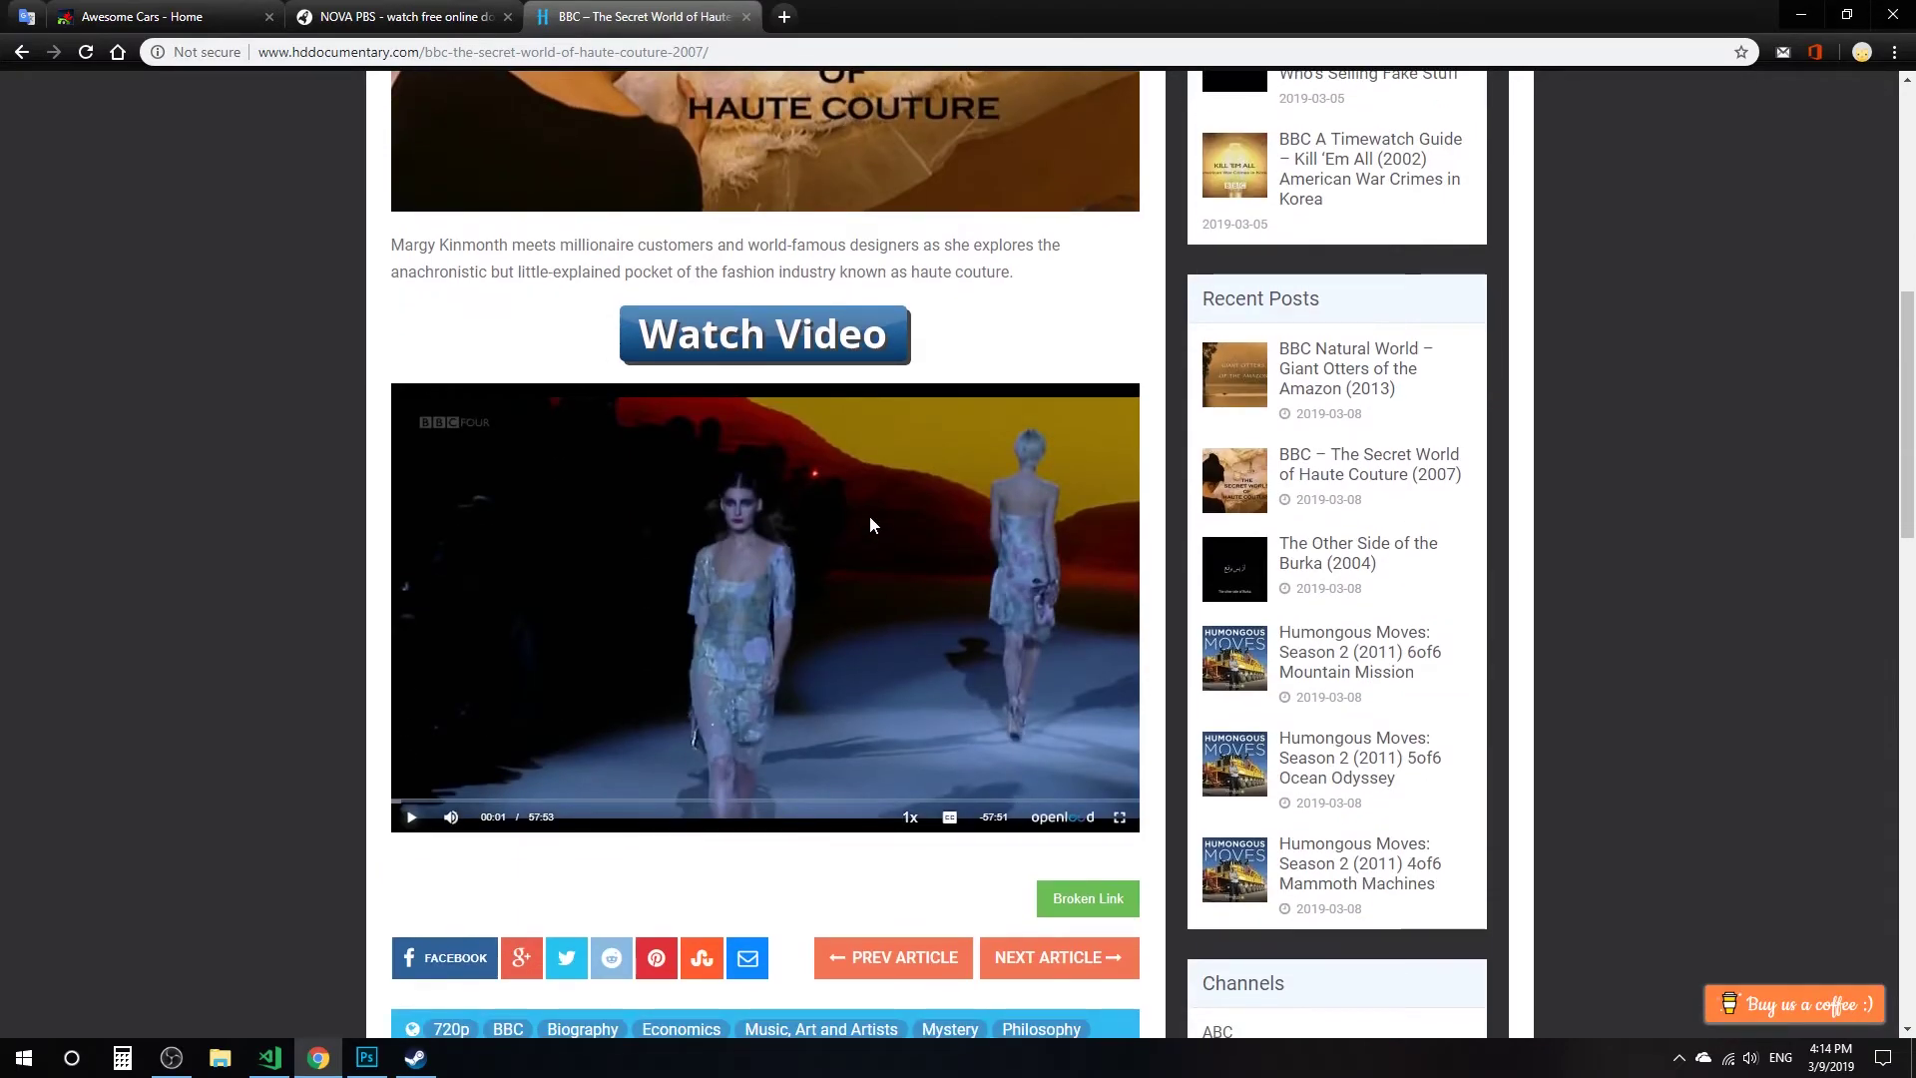
Close the Haute Couture article tab and minimize Chrome to reveal the empty desktop.
left_click(745, 16)
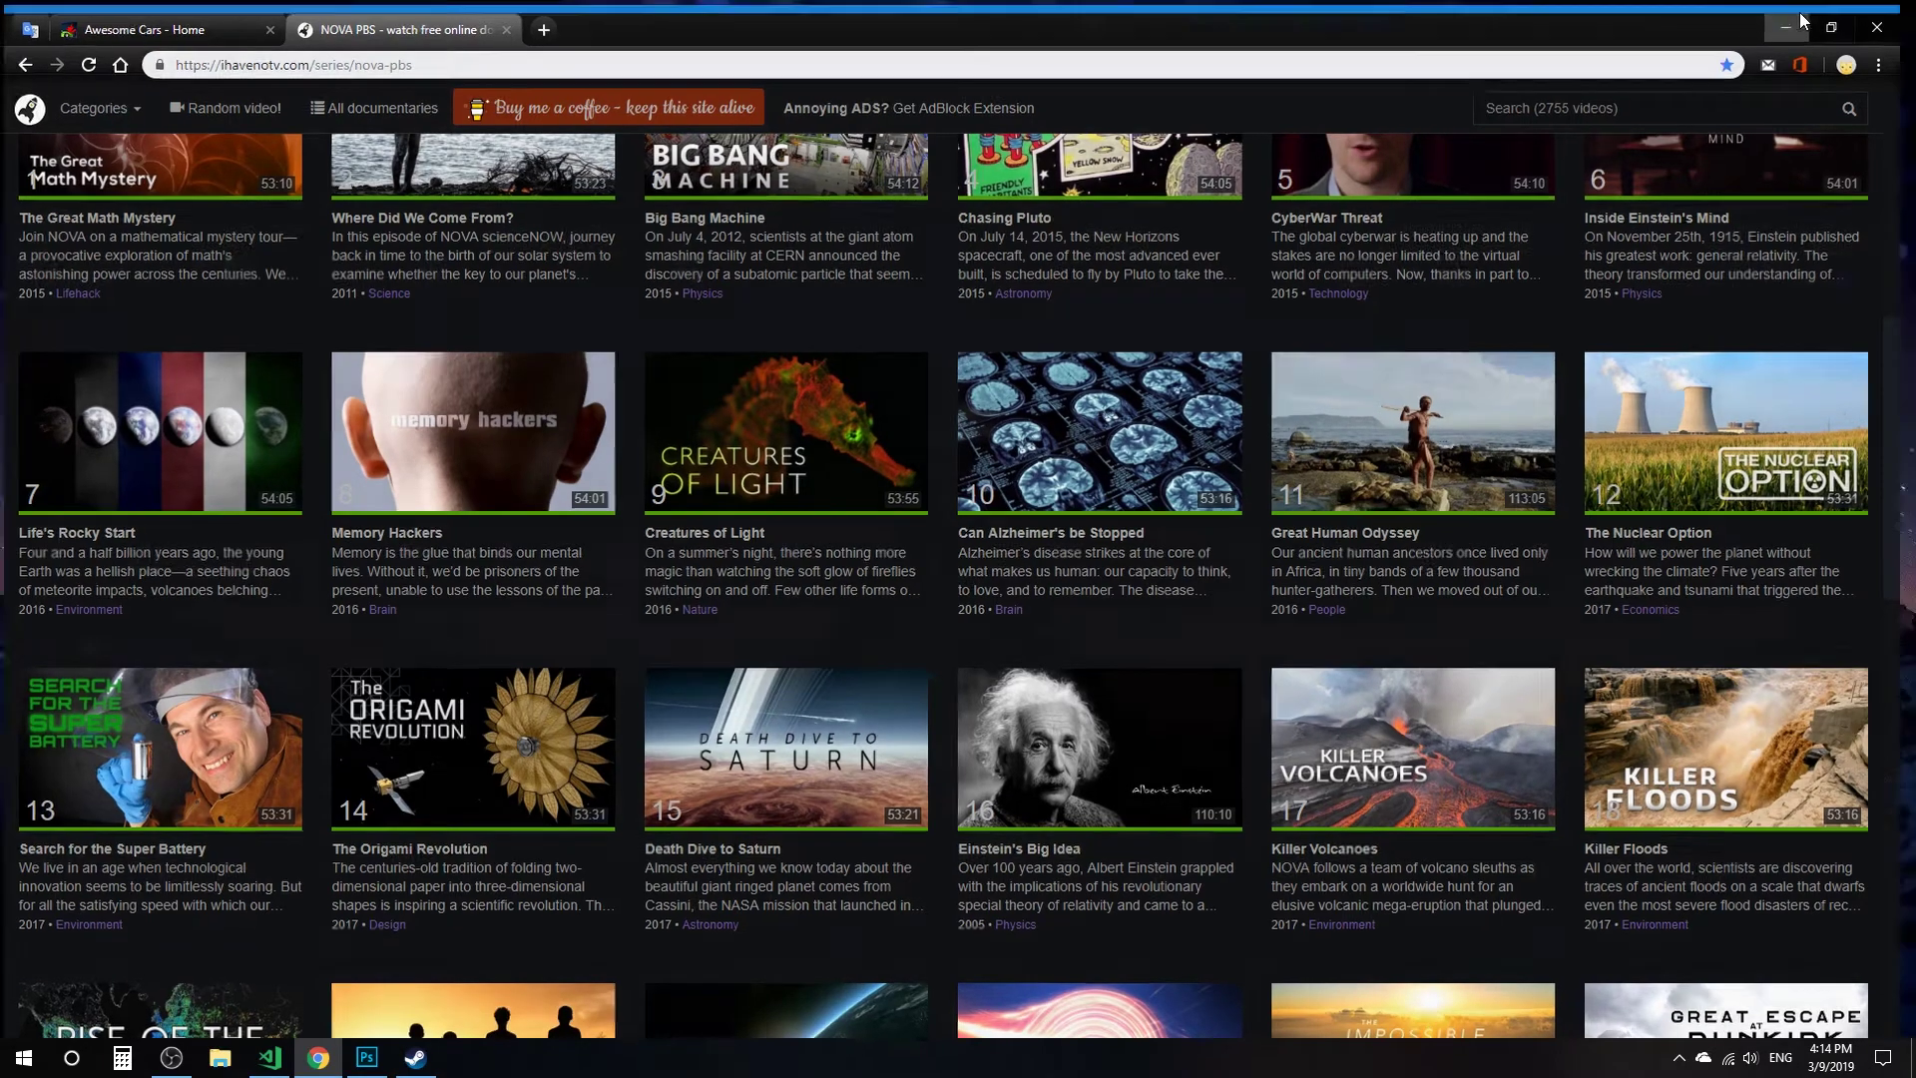
left_click(1802, 20)
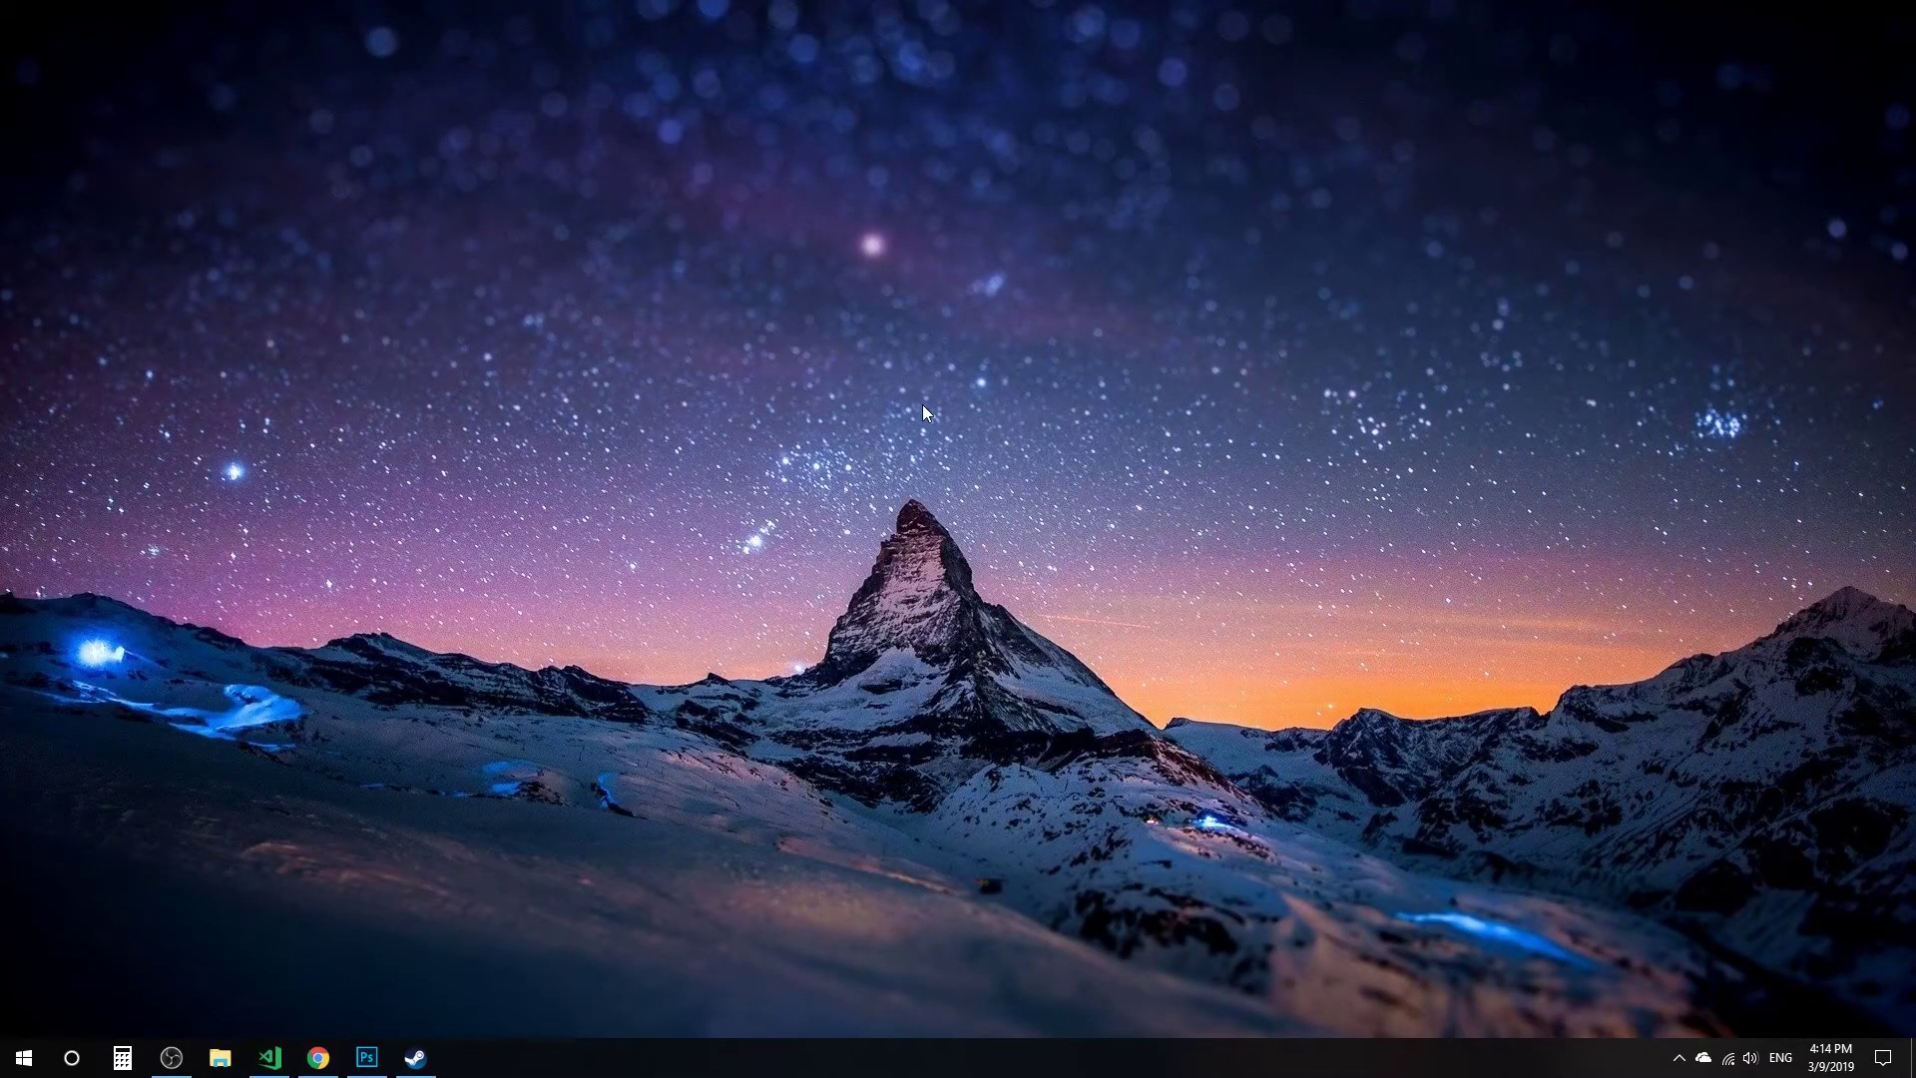